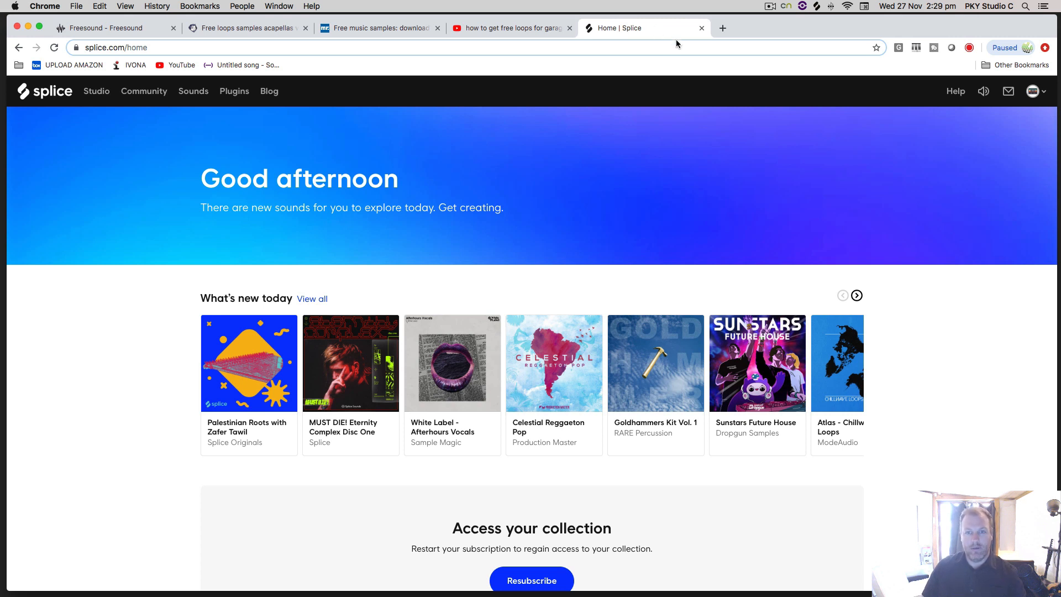
# Switch to the Freesound site and search its sounds for "trap"
pyautogui.click(123, 32)
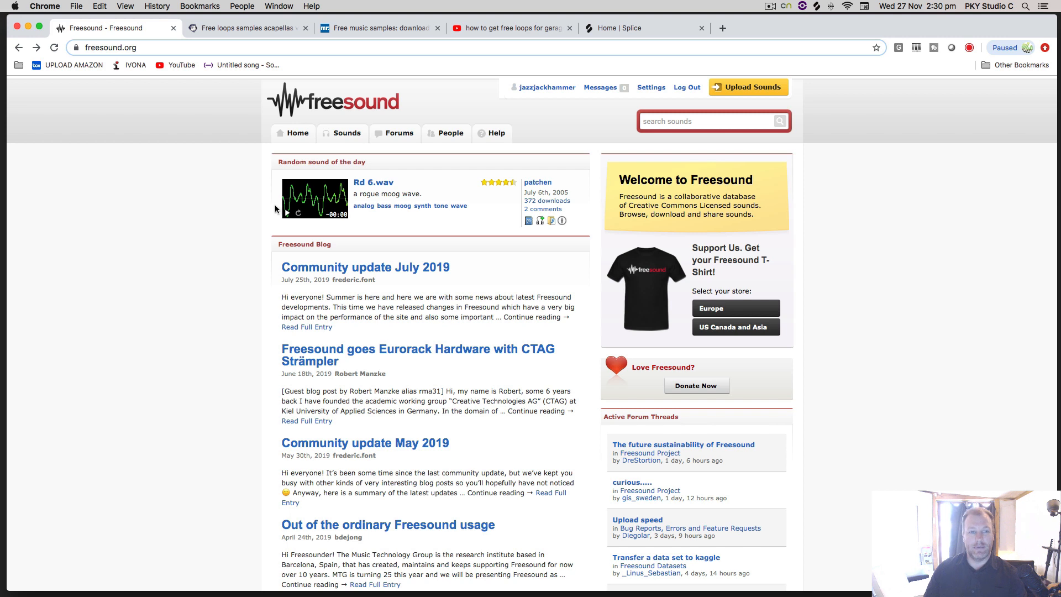
pyautogui.click(679, 117)
pyautogui.write('tap')
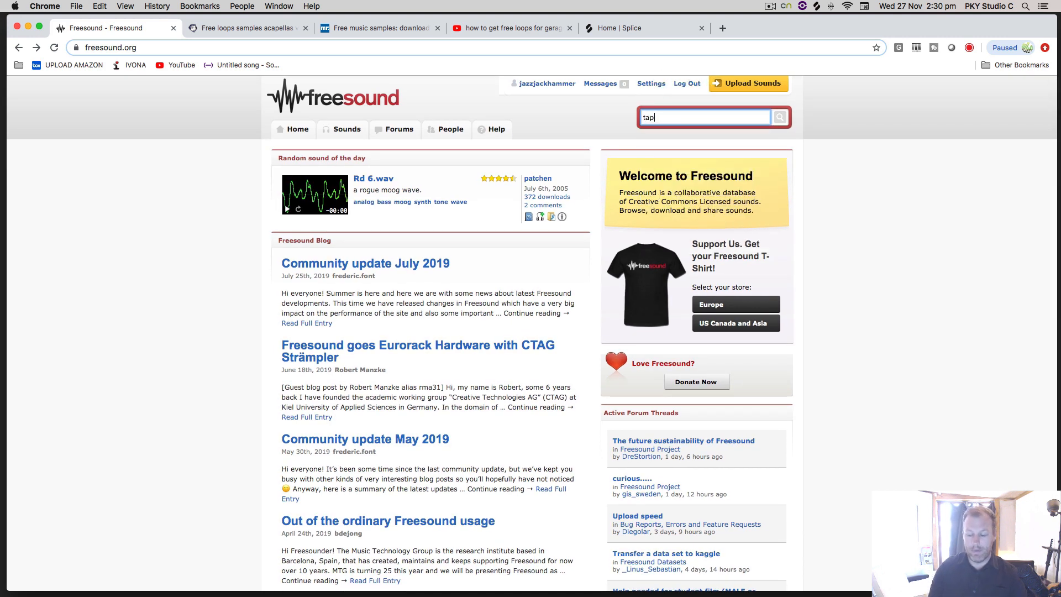
pyautogui.press('Return')
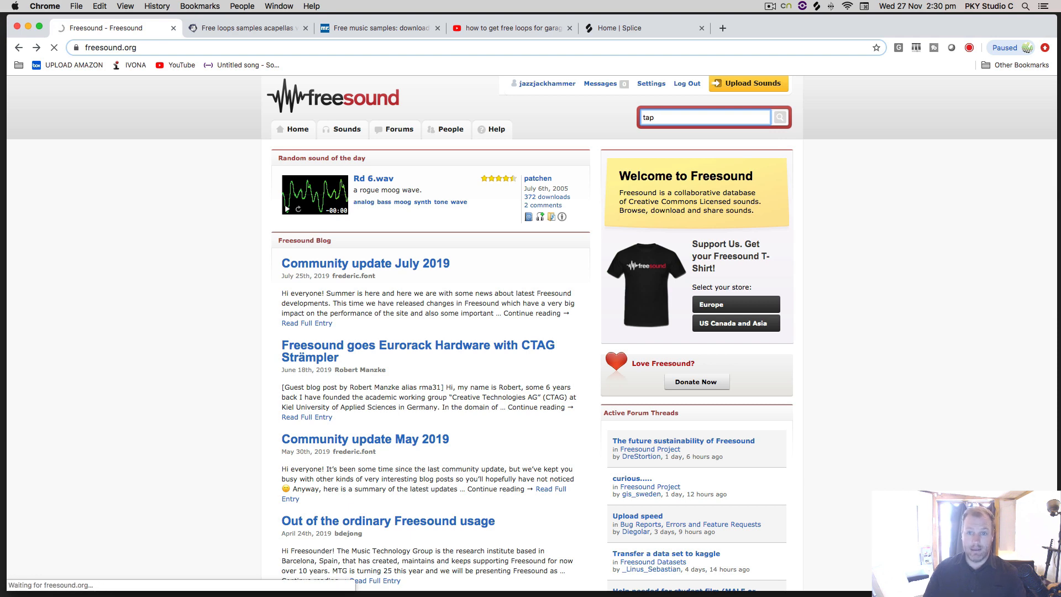
pyautogui.click(673, 118)
pyautogui.write('t')
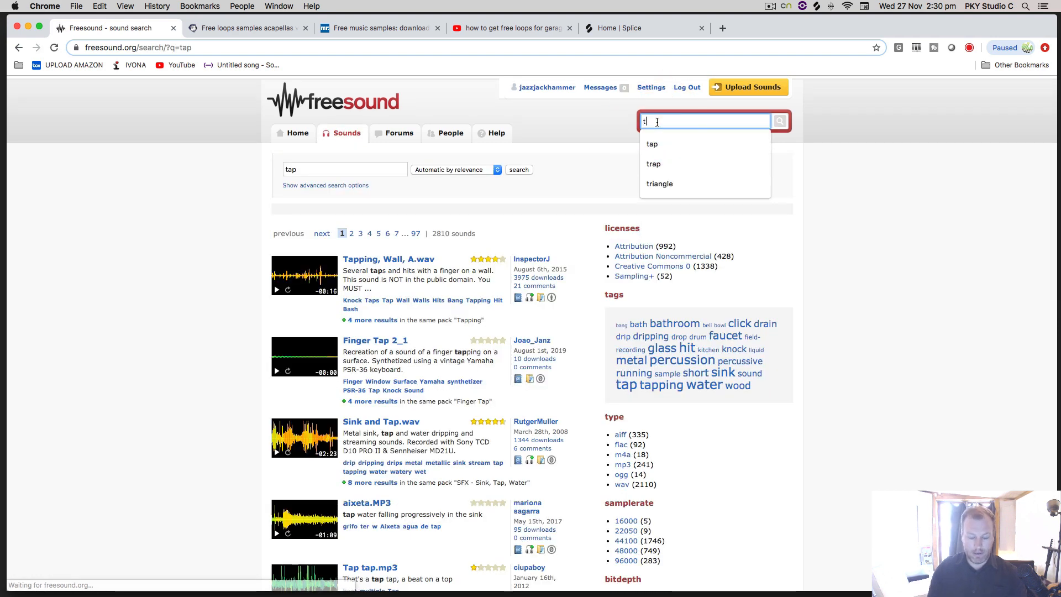
pyautogui.write('rap')
pyautogui.press('Return')
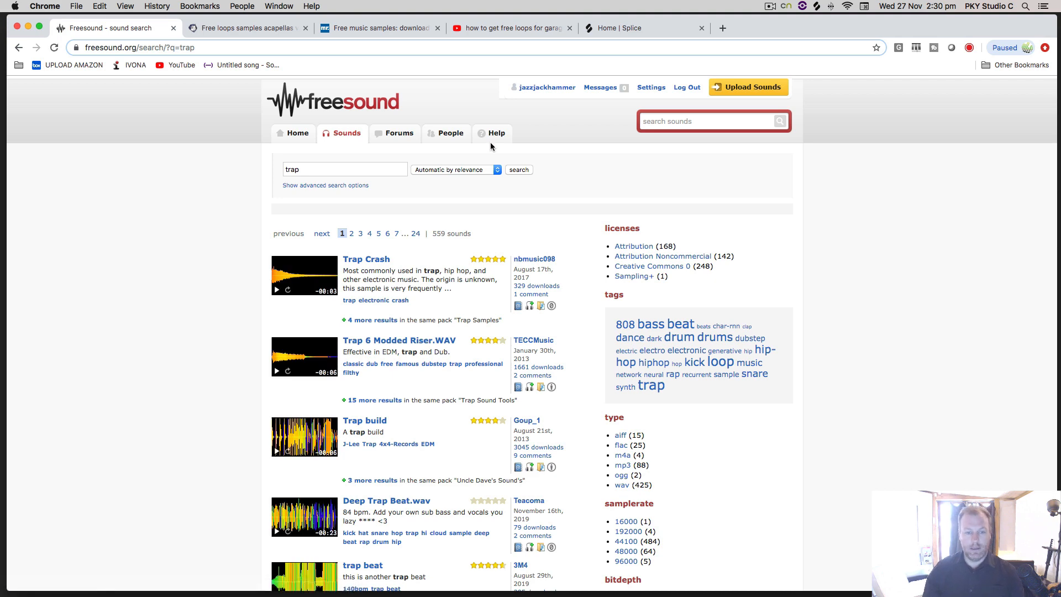
# Browse the trap results and preview the Trap Crash, Trap 6 Modded Riser.WAV and Trap build sounds
pyautogui.scroll(-5, 260, 320)
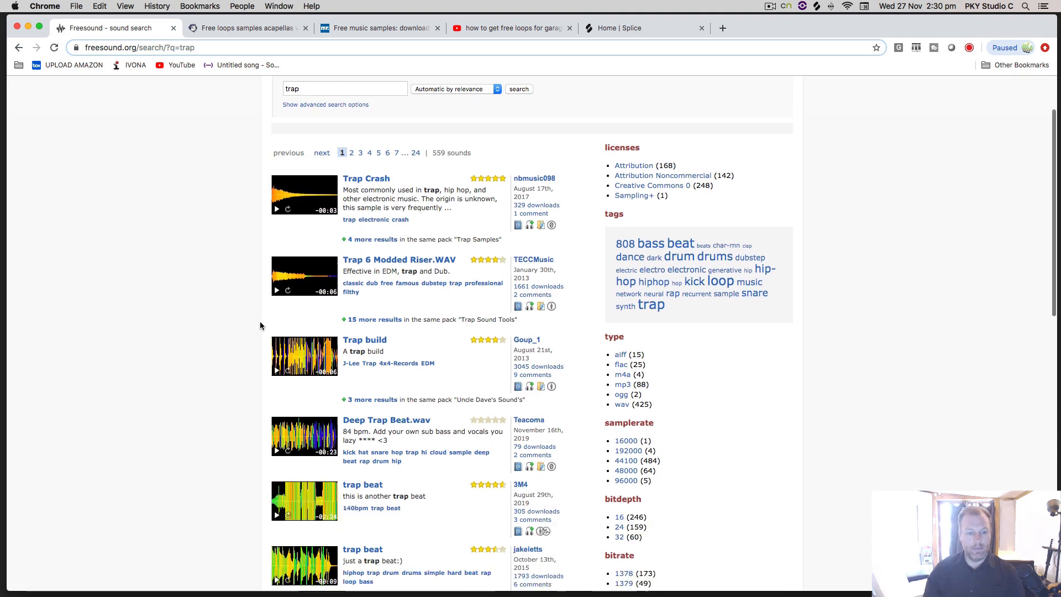
pyautogui.scroll(4, 258, 324)
pyautogui.scroll(1, 256, 325)
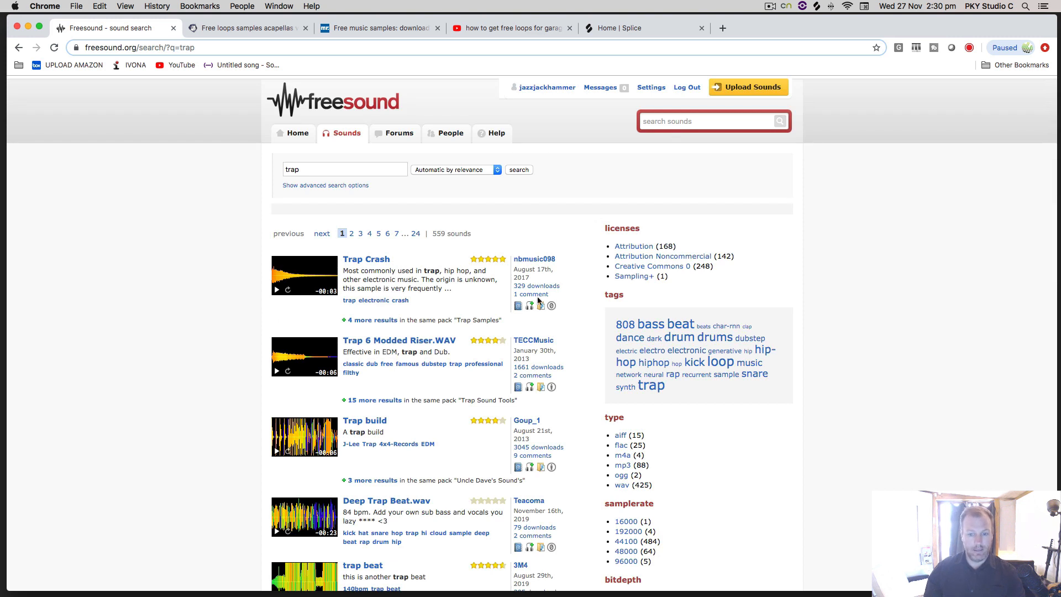
pyautogui.click(277, 291)
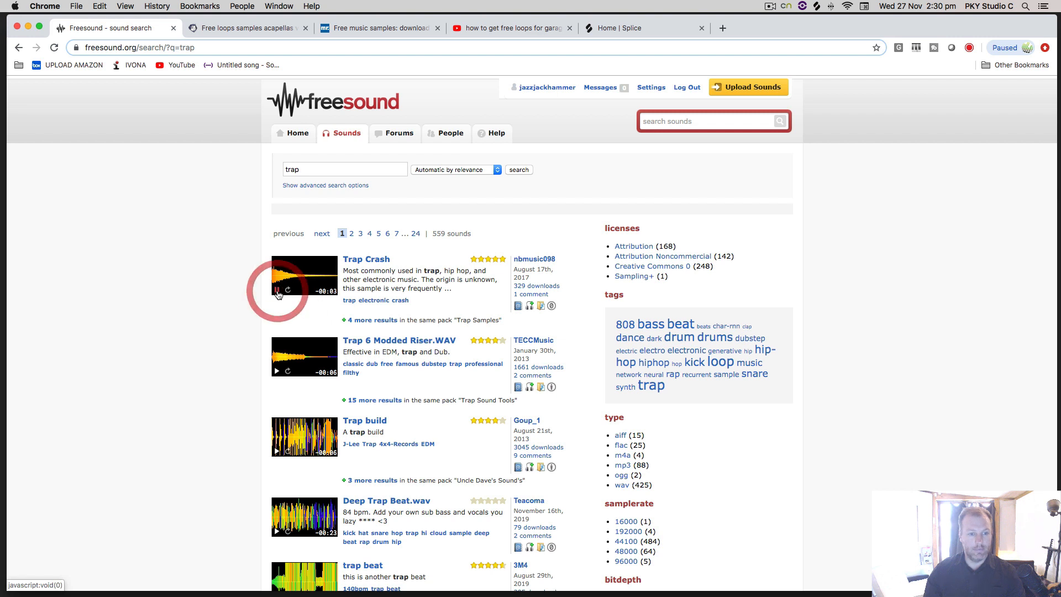
pyautogui.click(277, 371)
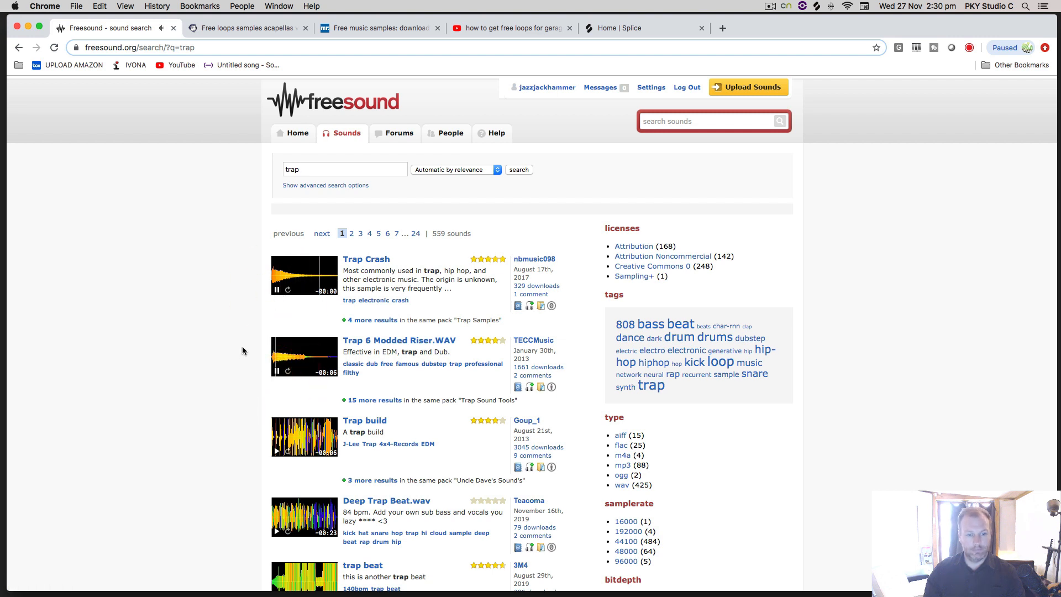
pyautogui.click(277, 371)
pyautogui.scroll(-3, 243, 377)
pyautogui.scroll(-1, 244, 377)
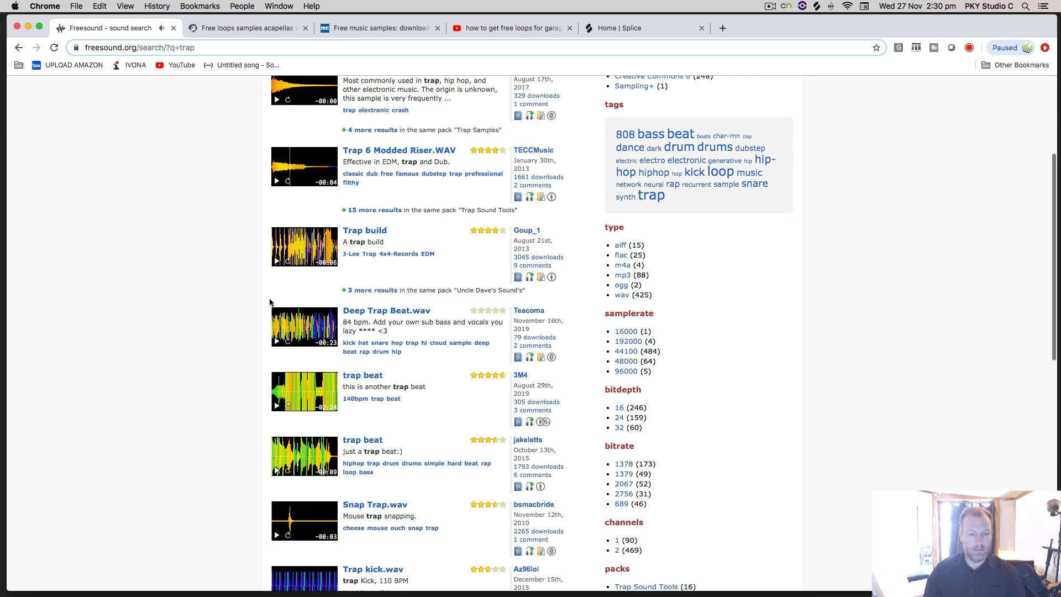
pyautogui.click(276, 262)
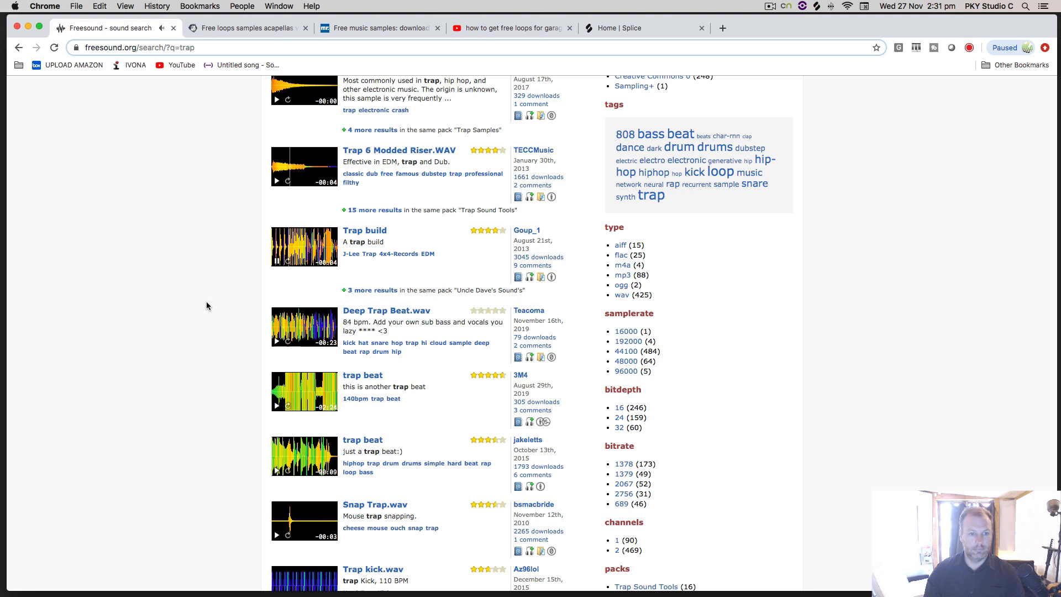
pyautogui.click(277, 262)
# Open the Trap build sound's page in a new tab and check its Attribution License terms, returning to the sound page
pyautogui.keyDown('super'); pyautogui.click(368, 232); pyautogui.keyUp('super')
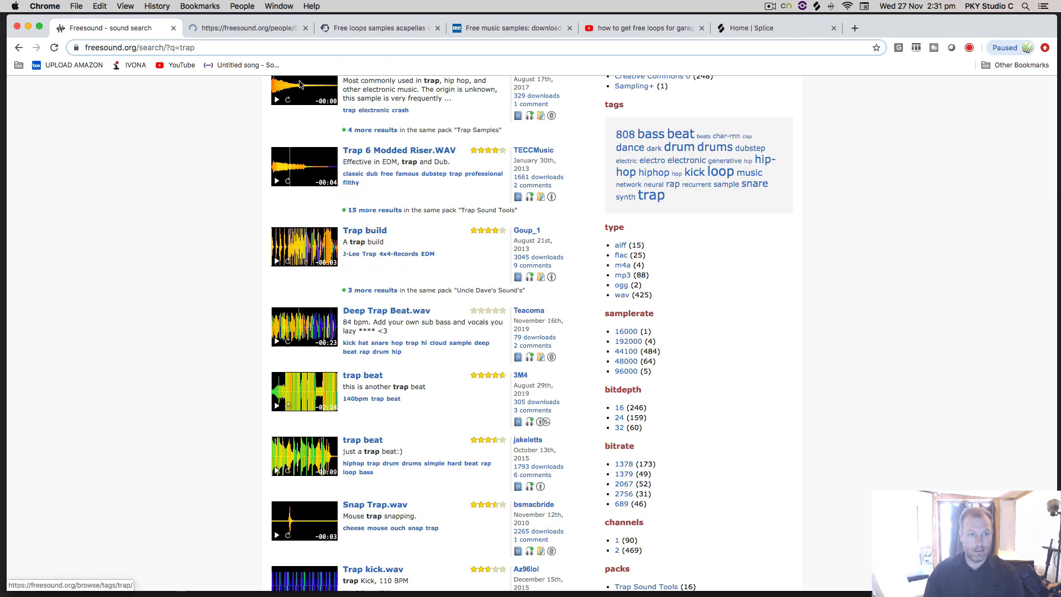
pyautogui.click(266, 31)
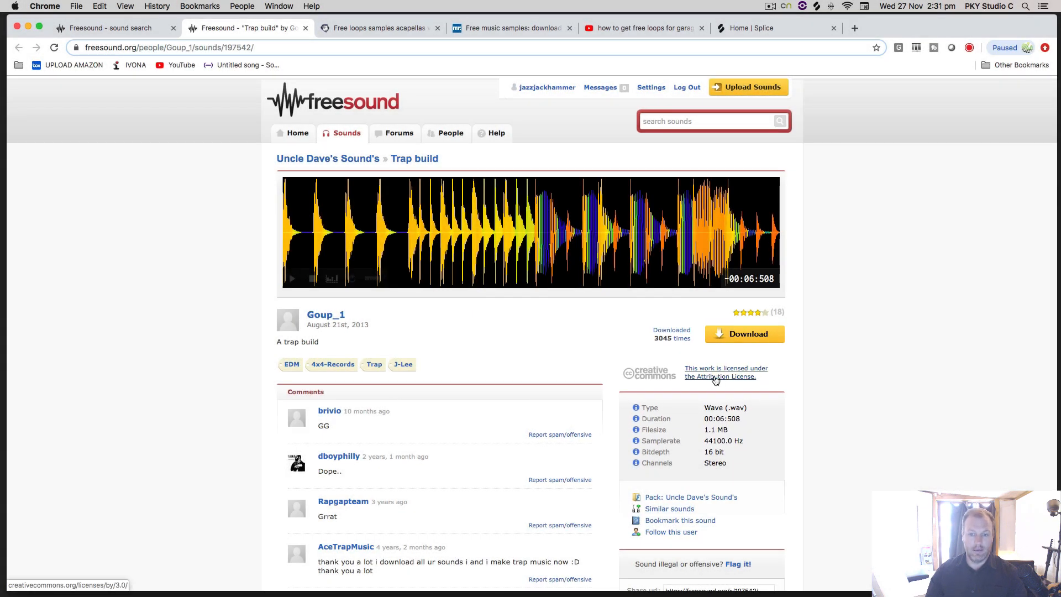
pyautogui.click(715, 377)
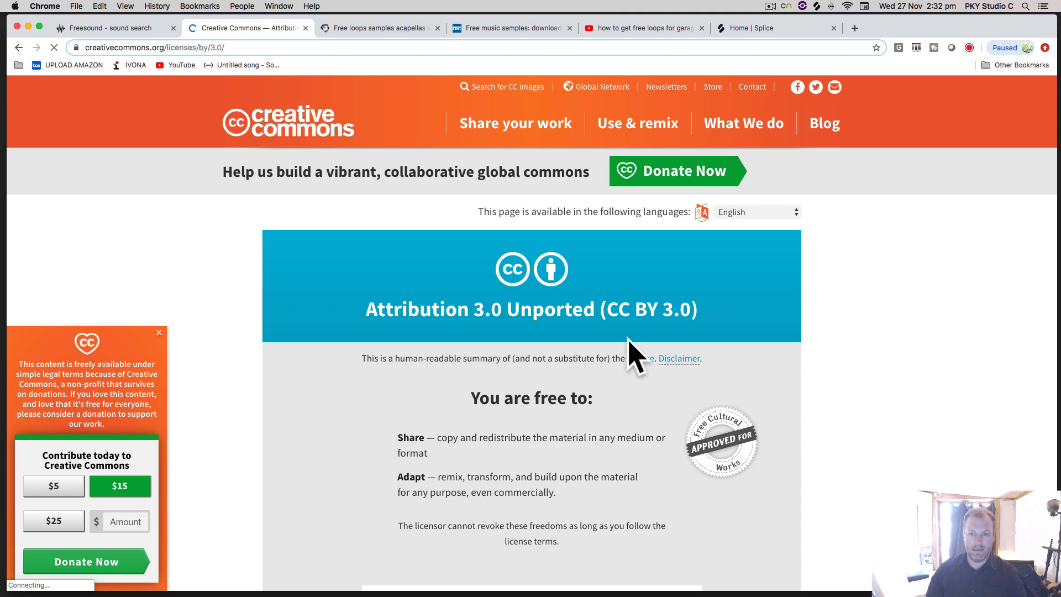
pyautogui.click(21, 49)
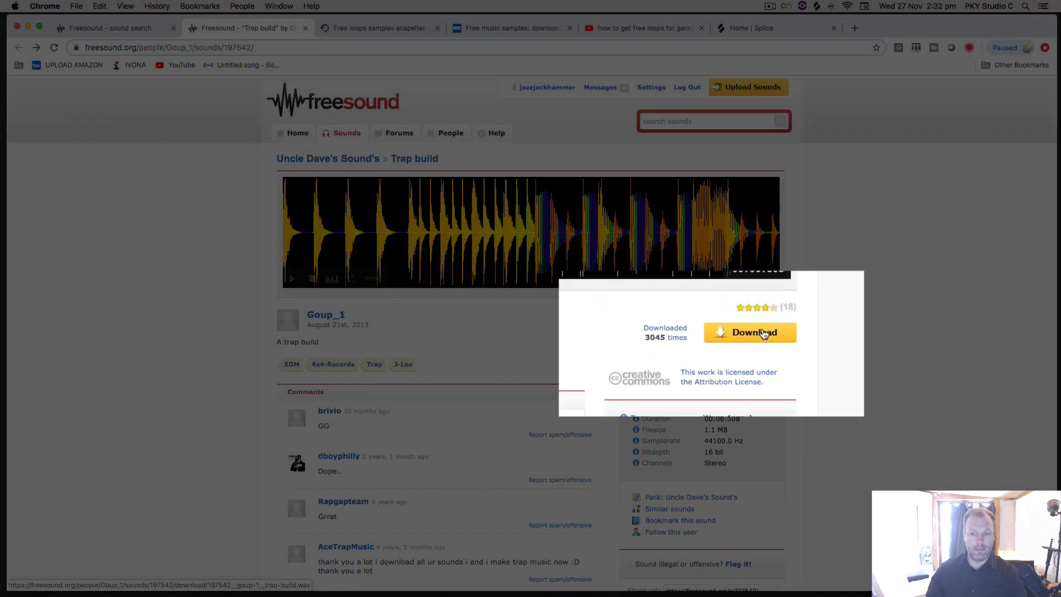
# Download the Trap build sound and save it as Waveform audio on the Desktop
pyautogui.scroll(-5, 432, 414)
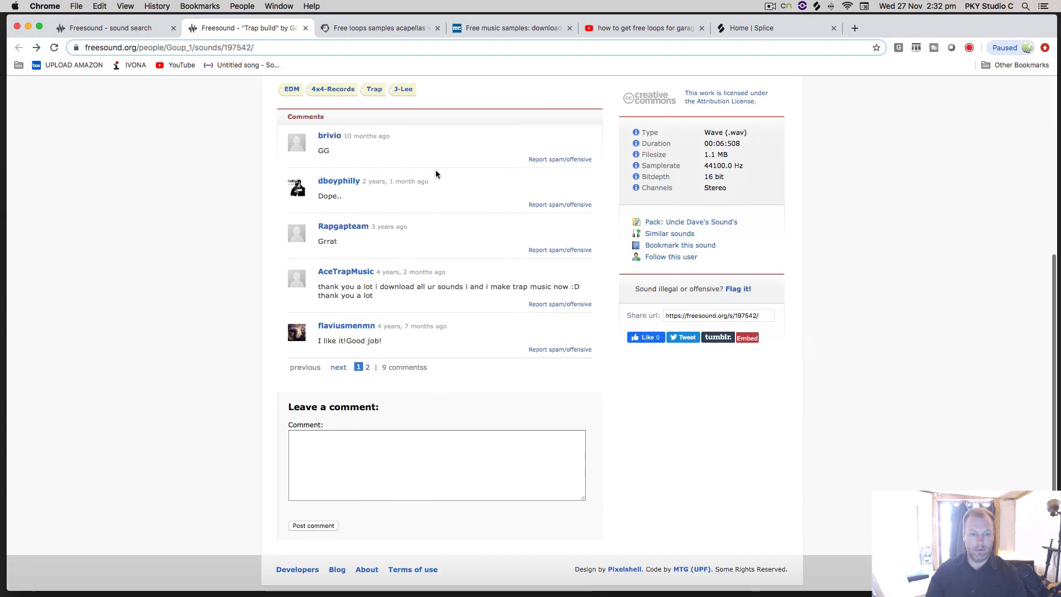
pyautogui.scroll(4, 466, 219)
pyautogui.scroll(-4, 476, 388)
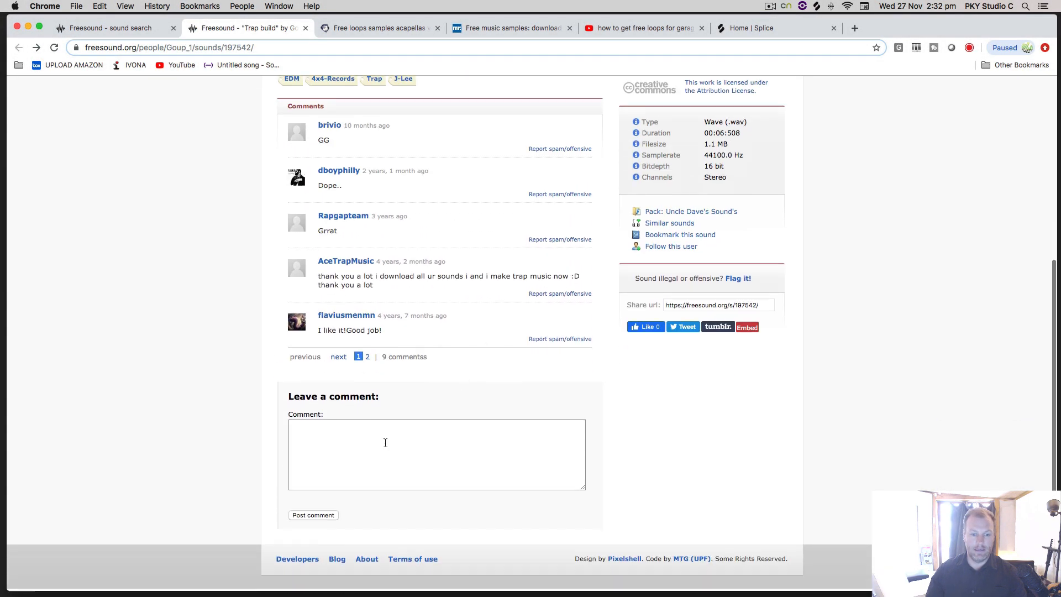
pyautogui.scroll(5, 481, 229)
pyautogui.click(760, 340)
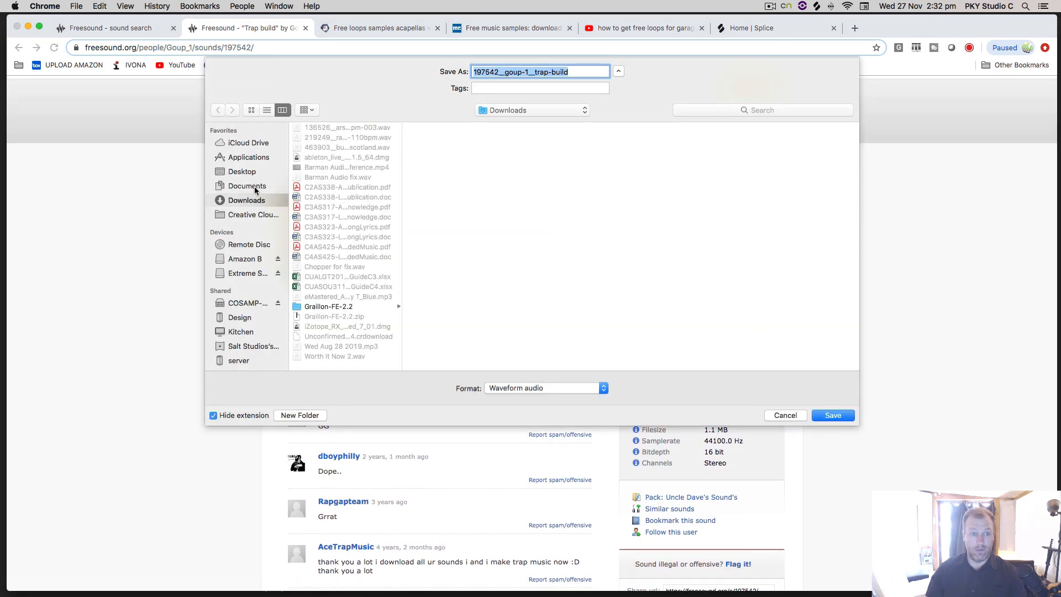
pyautogui.click(242, 172)
pyautogui.click(833, 415)
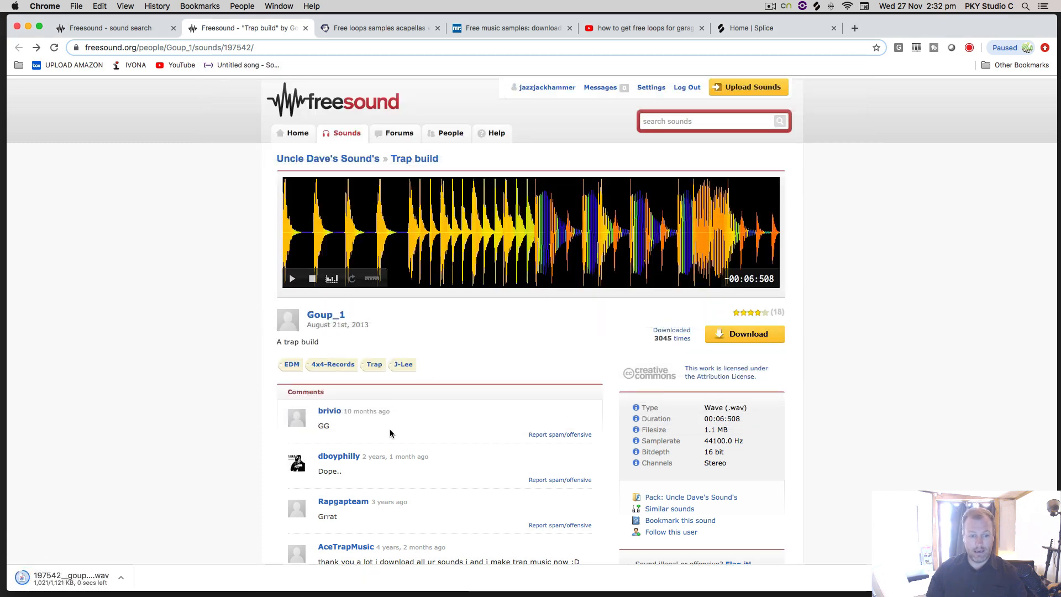
# Reveal the downloaded trap-build wav file in Finder and listen to it in a quick preview
pyautogui.scroll(-3, 390, 428)
pyautogui.scroll(-2, 379, 423)
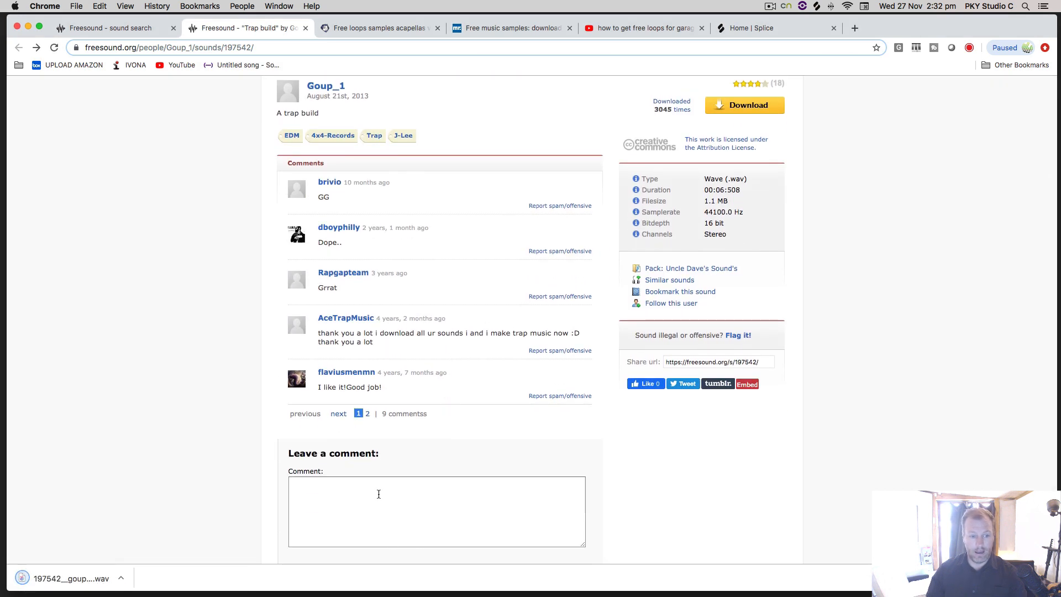
pyautogui.click(124, 580)
pyautogui.click(158, 564)
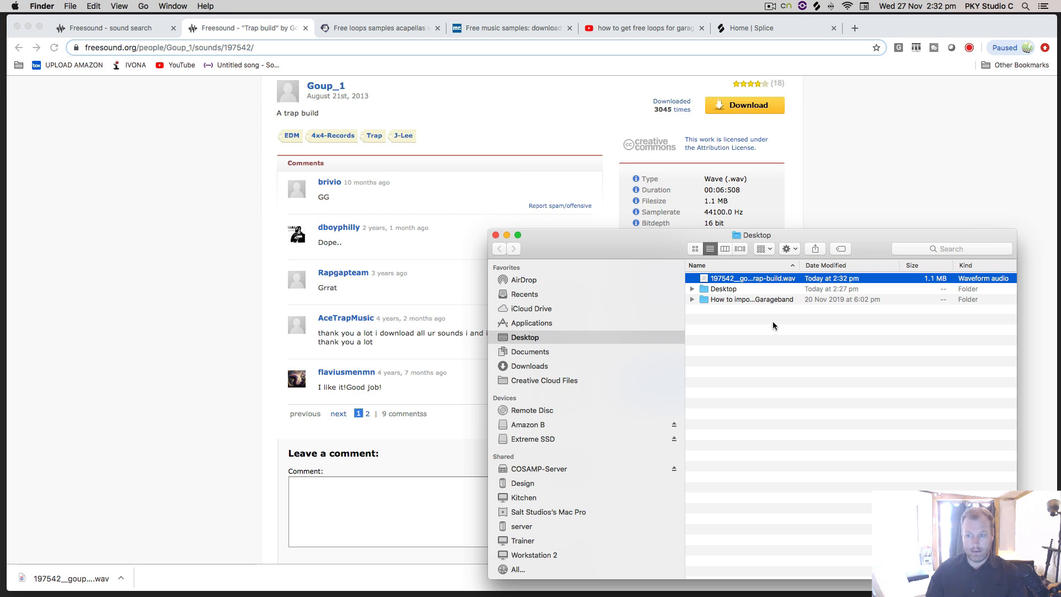
pyautogui.press('space')
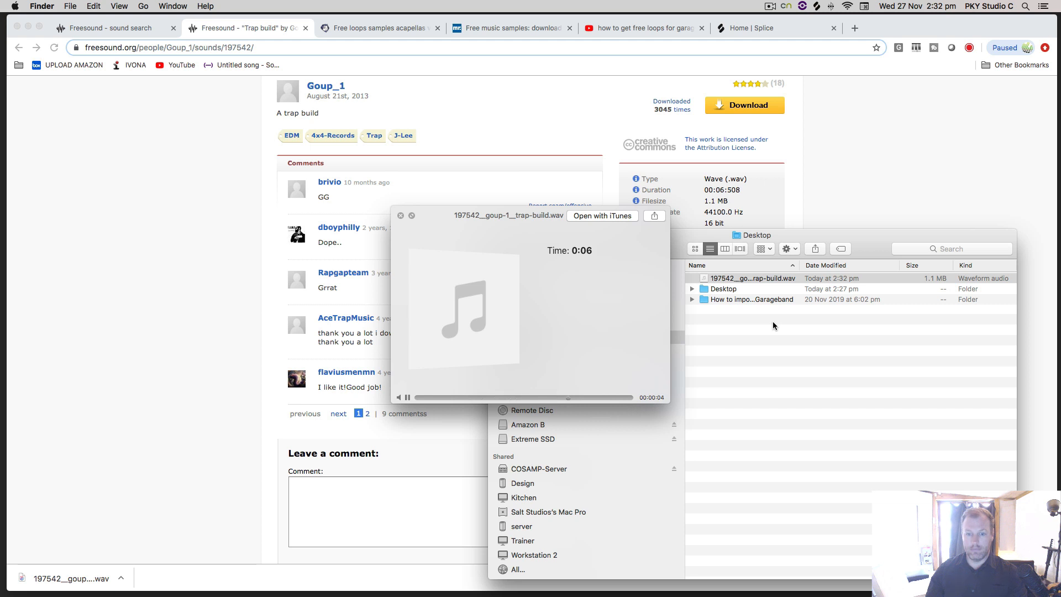
pyautogui.press('space')
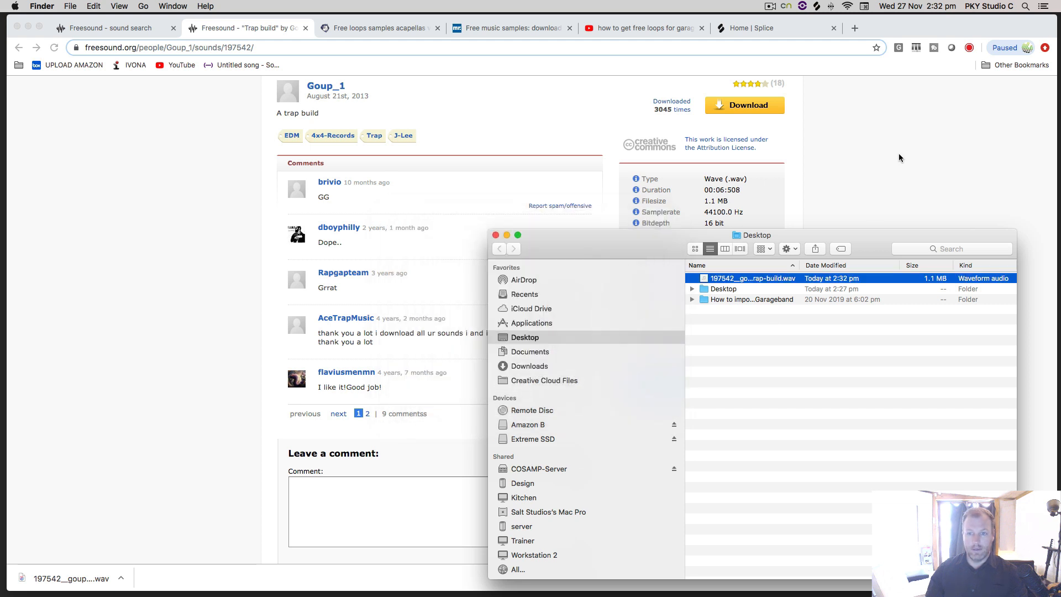
# Return to the Trap build page in Chrome and check the sound's sample rate and bit depth
pyautogui.click(843, 182)
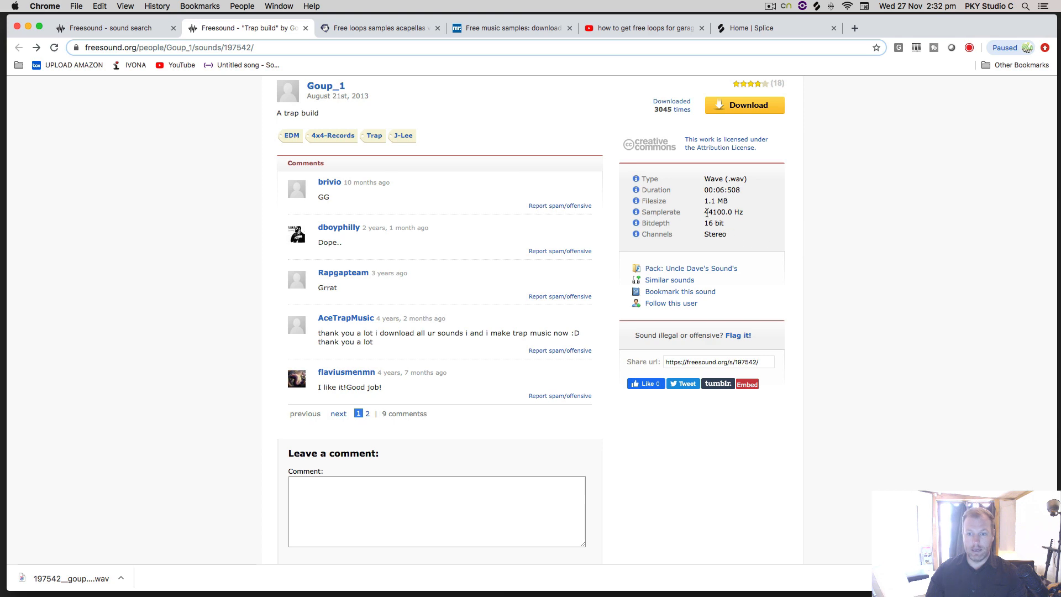
pyautogui.moveTo(705, 214)
pyautogui.mouseDown()
pyautogui.moveTo(731, 212)
pyautogui.moveTo(718, 222)
pyautogui.mouseUp()
pyautogui.click(753, 227)
pyautogui.scroll(5, 752, 227)
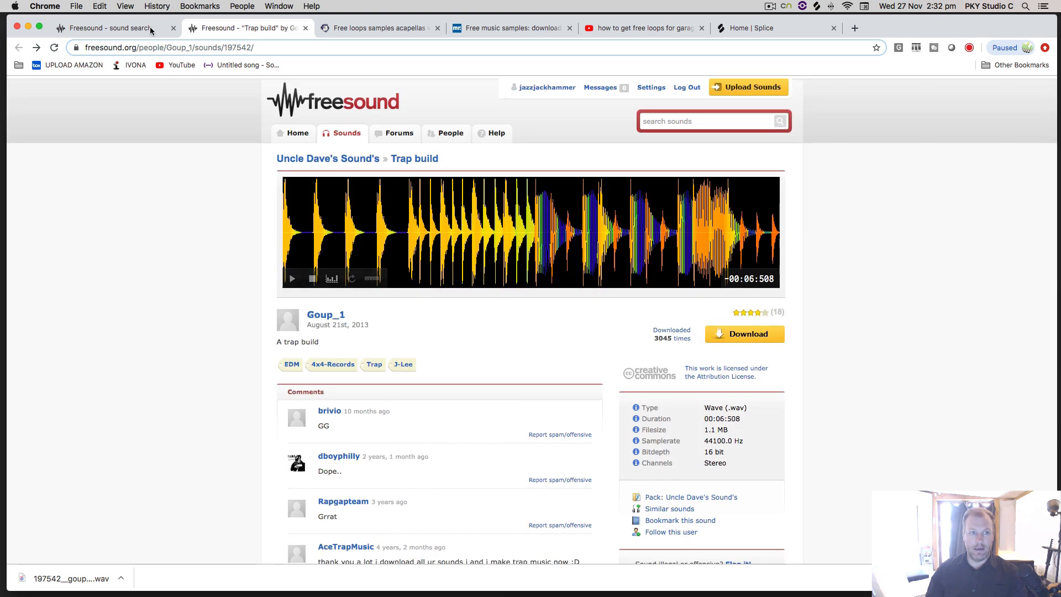
# From the search results page, search for "farm ambience" and filter by the Creative Commons 0 license and wav type
pyautogui.click(119, 27)
pyautogui.scroll(5, 237, 194)
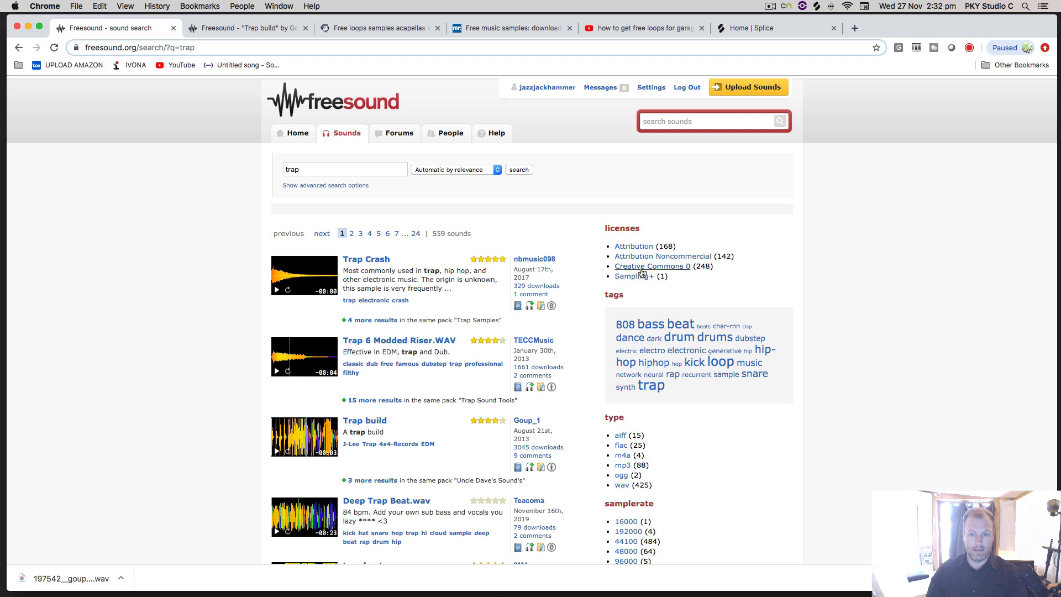
pyautogui.moveTo(301, 170); pyautogui.dragTo(261, 170)
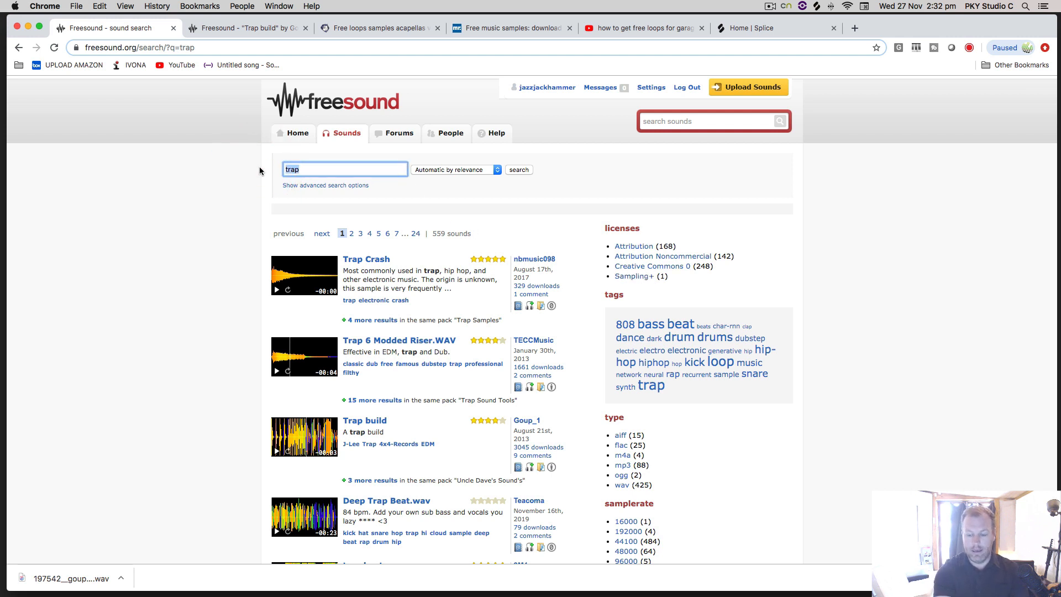
pyautogui.write('farm ambience')
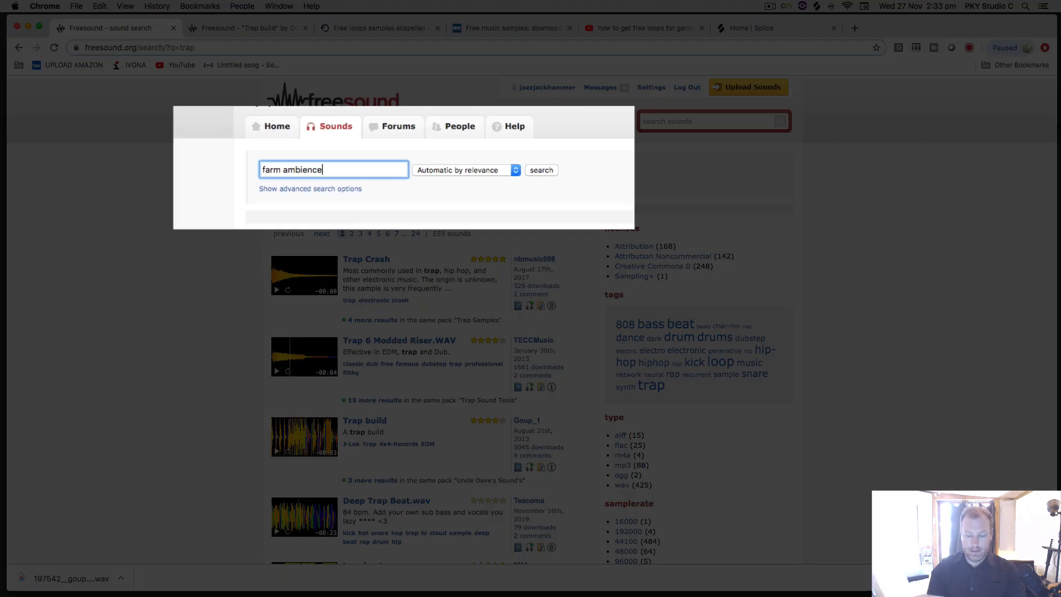
pyautogui.press('Return')
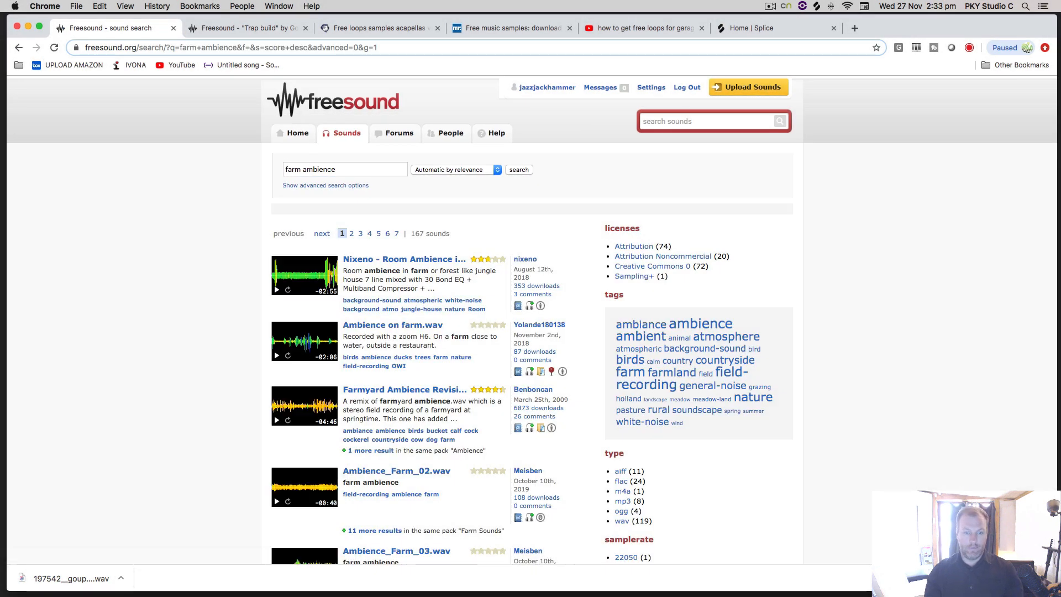
pyautogui.click(653, 266)
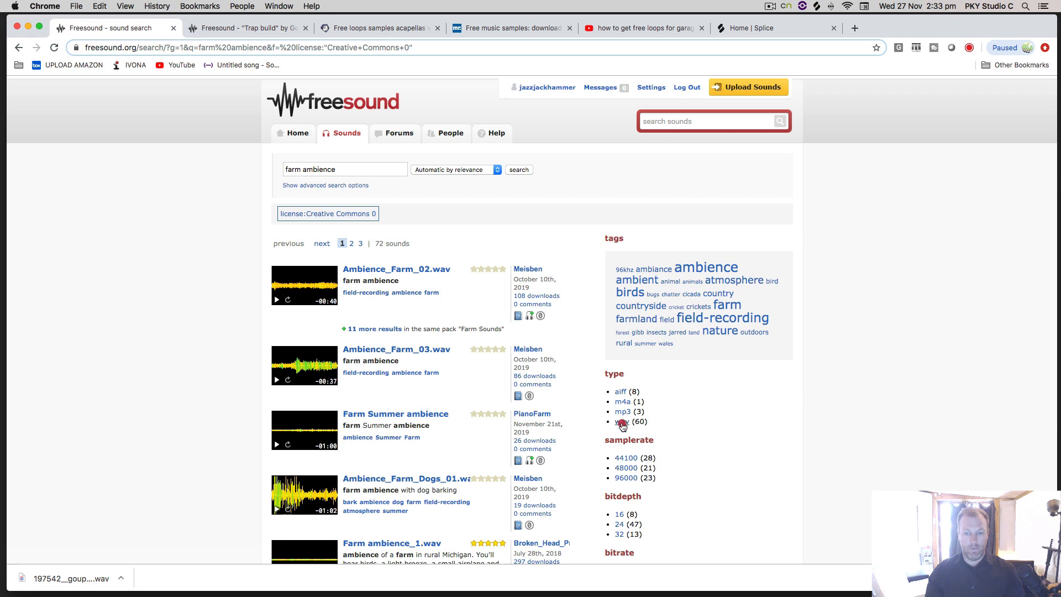
pyautogui.click(622, 423)
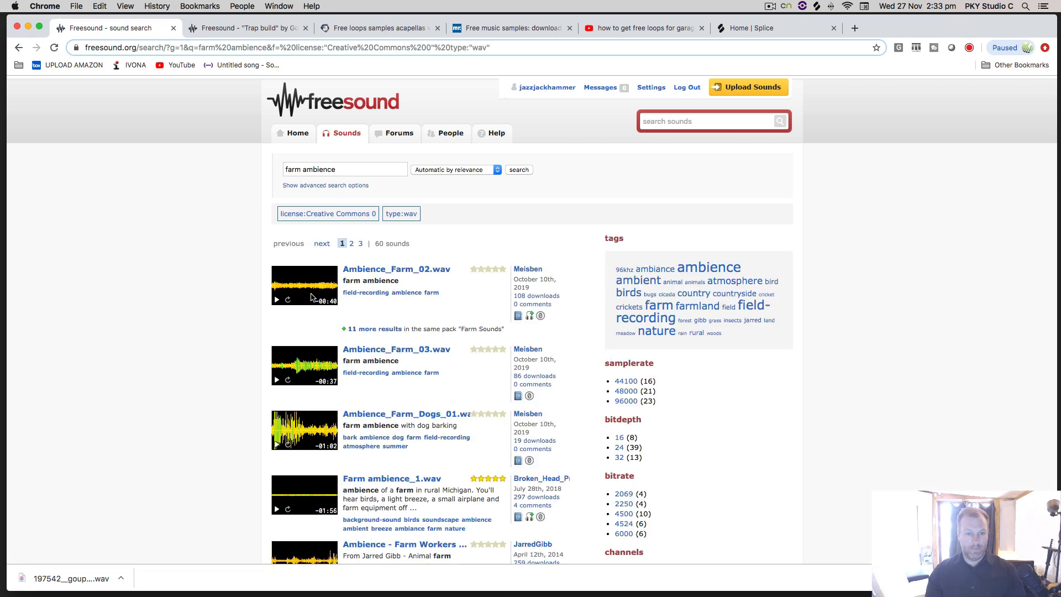
# Preview Ambience_Farm_02.wav and download it from its sound page to the Desktop
pyautogui.click(276, 300)
pyautogui.click(276, 300)
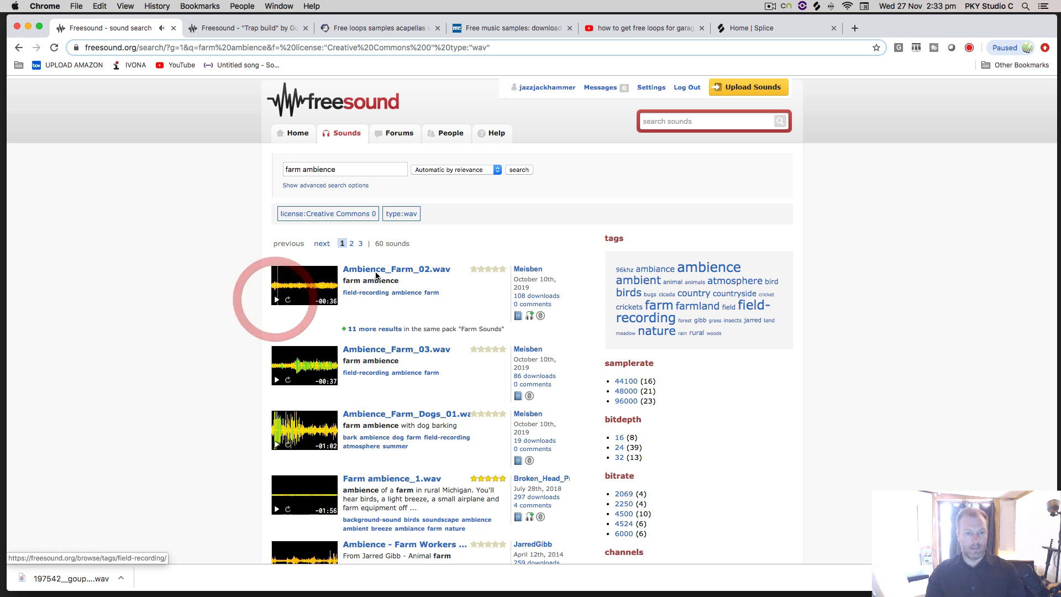
pyautogui.click(378, 269)
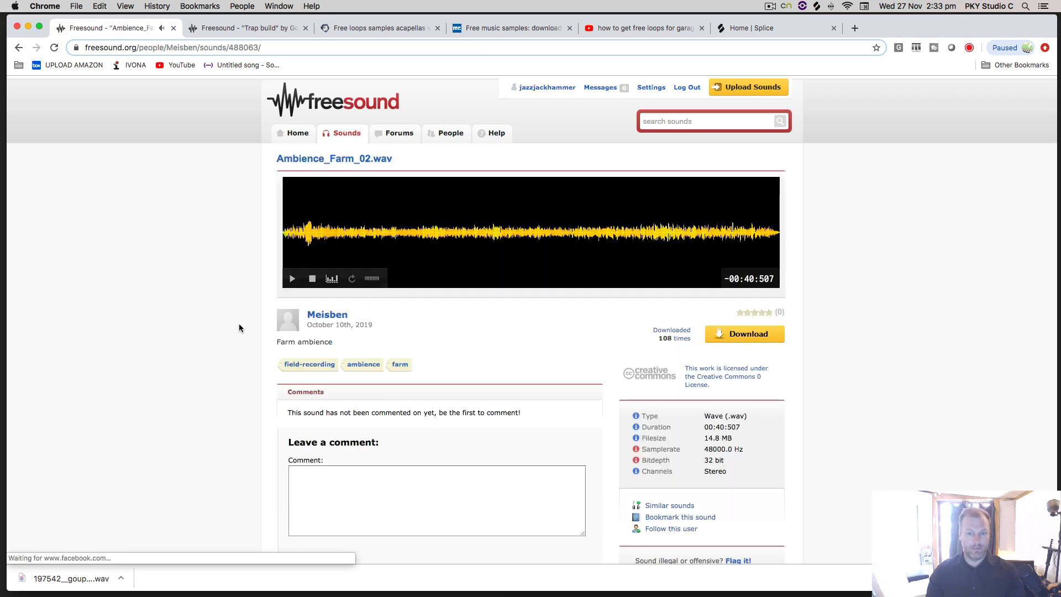
pyautogui.click(747, 336)
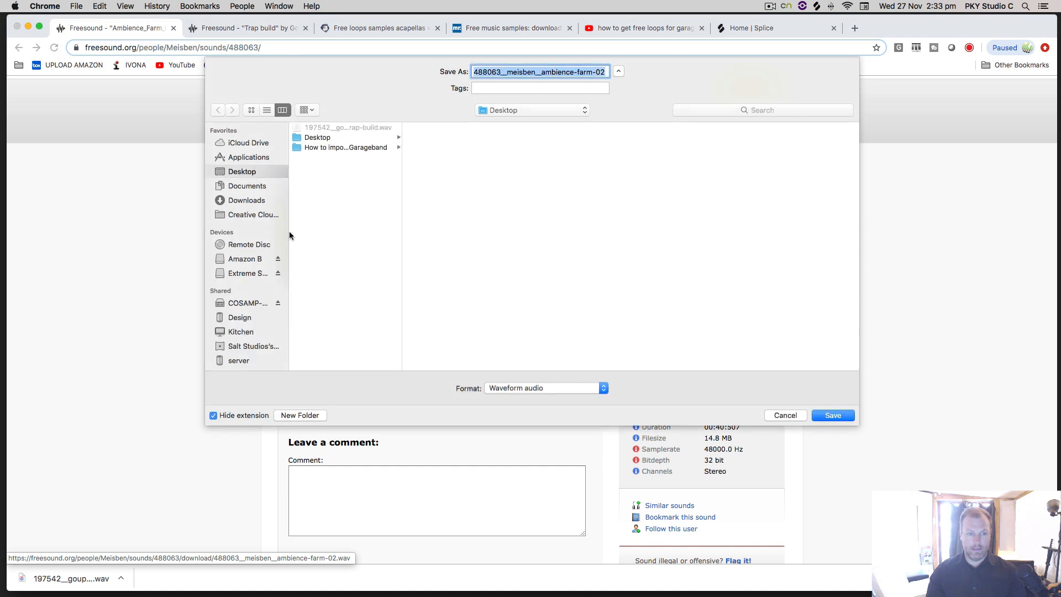
pyautogui.click(830, 416)
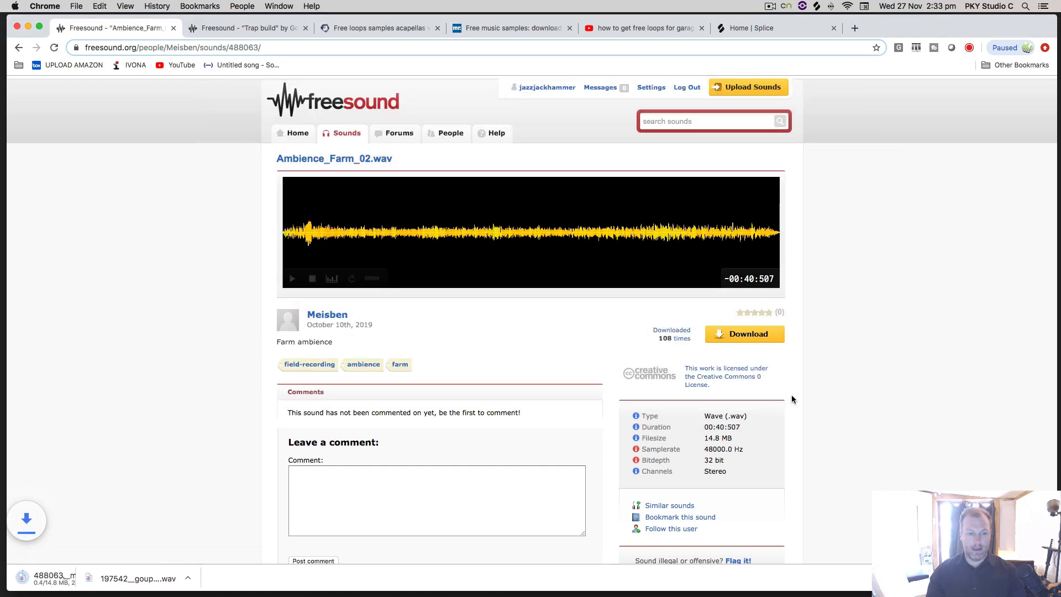
pyautogui.click(121, 579)
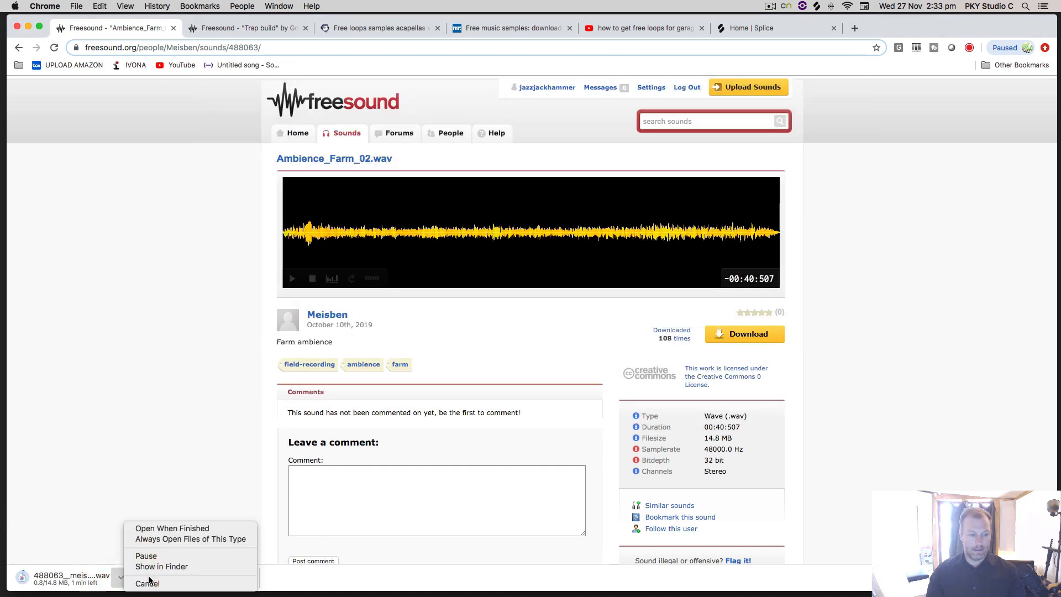
pyautogui.click(112, 509)
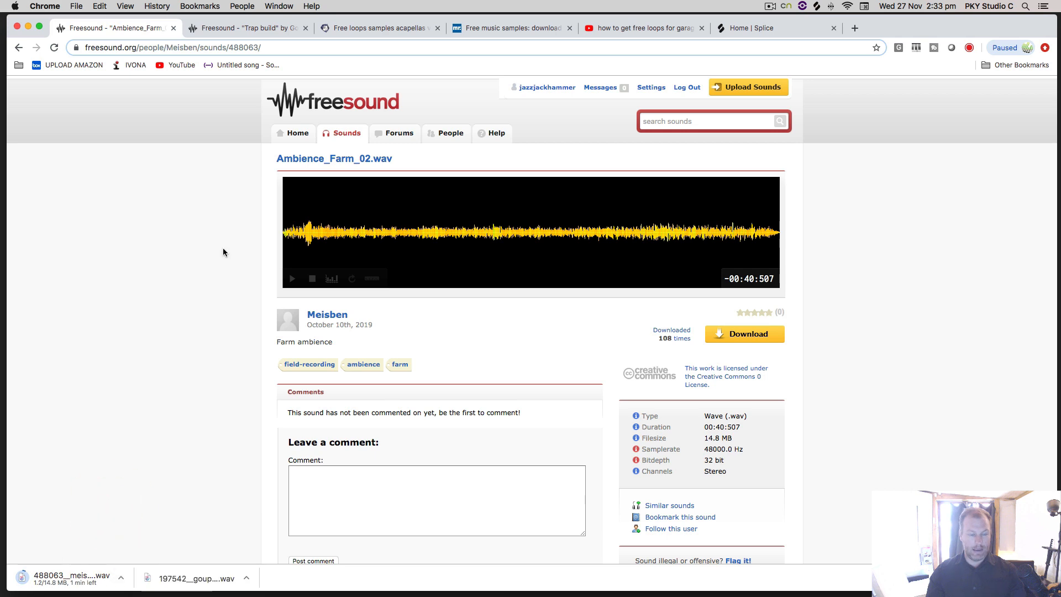
# Switch to Looperman, open its Loops & Samples section, and look over the search filters and listed loops
pyautogui.click(381, 29)
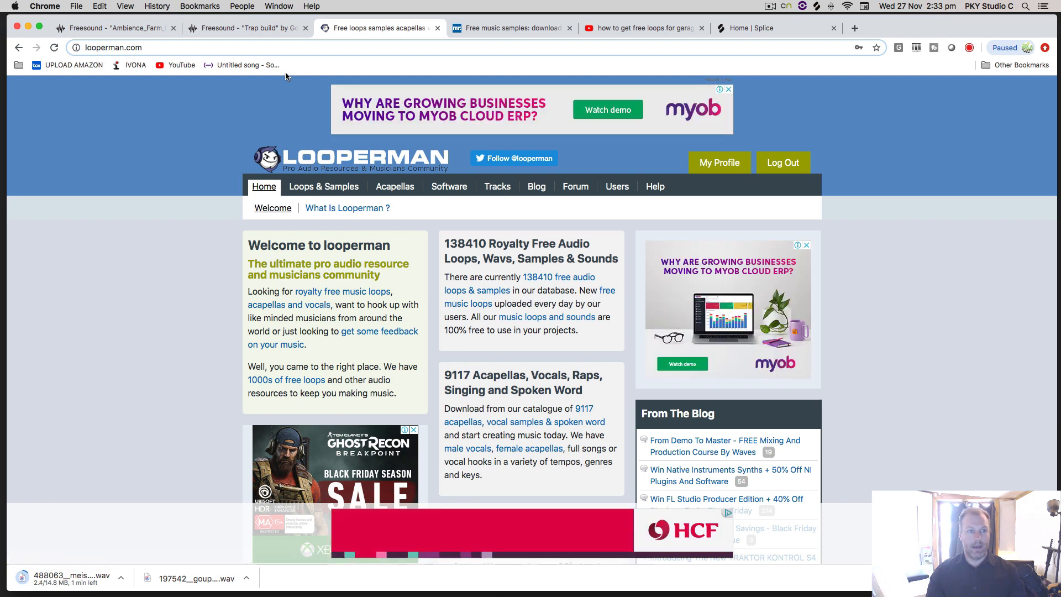
pyautogui.click(221, 30)
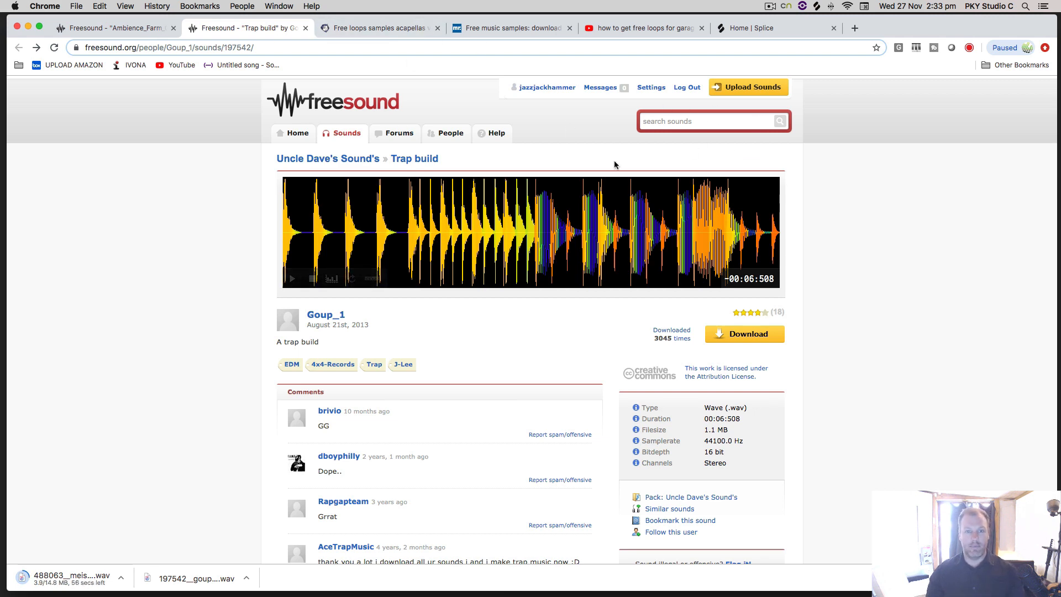
pyautogui.click(402, 30)
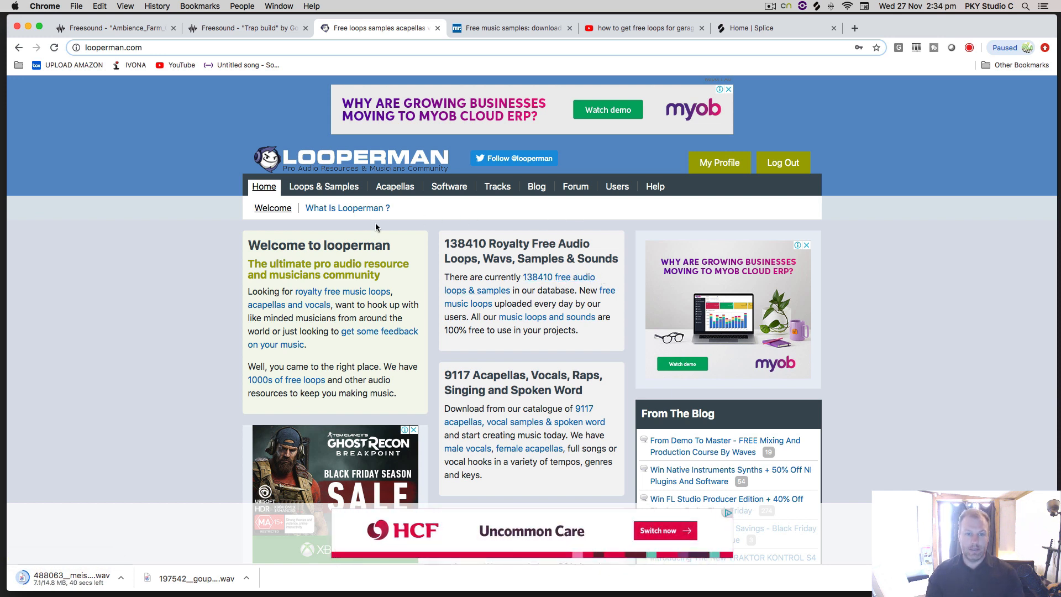
pyautogui.click(328, 188)
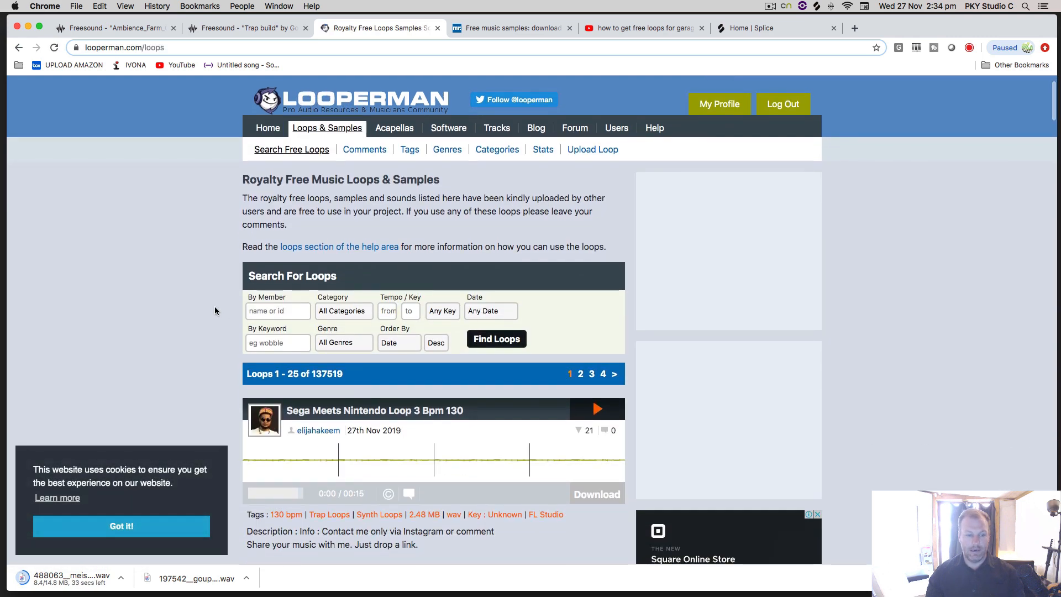
pyautogui.scroll(-2, 203, 277)
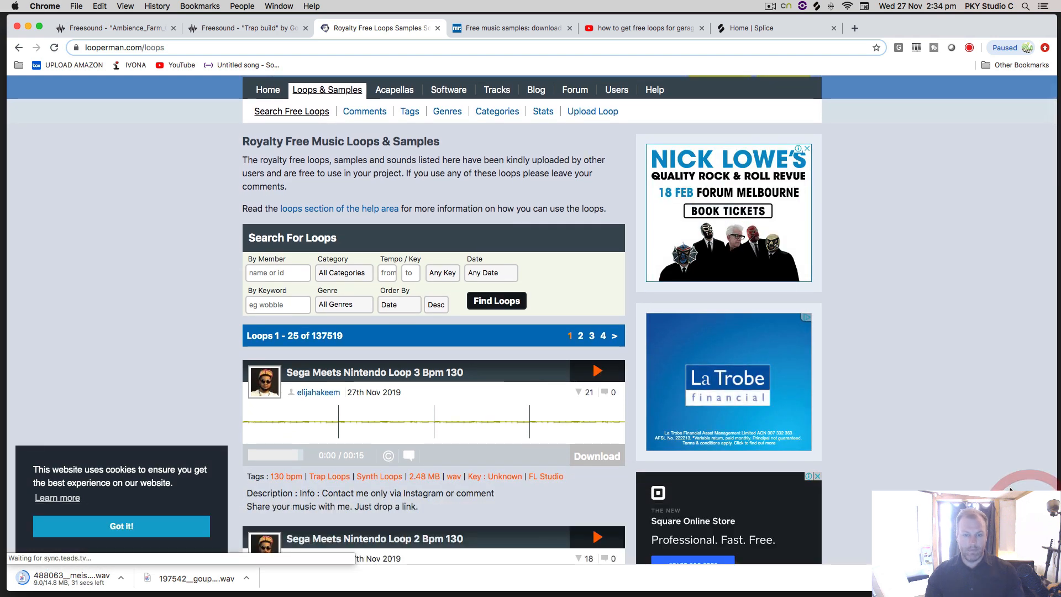
pyautogui.scroll(-2, 646, 283)
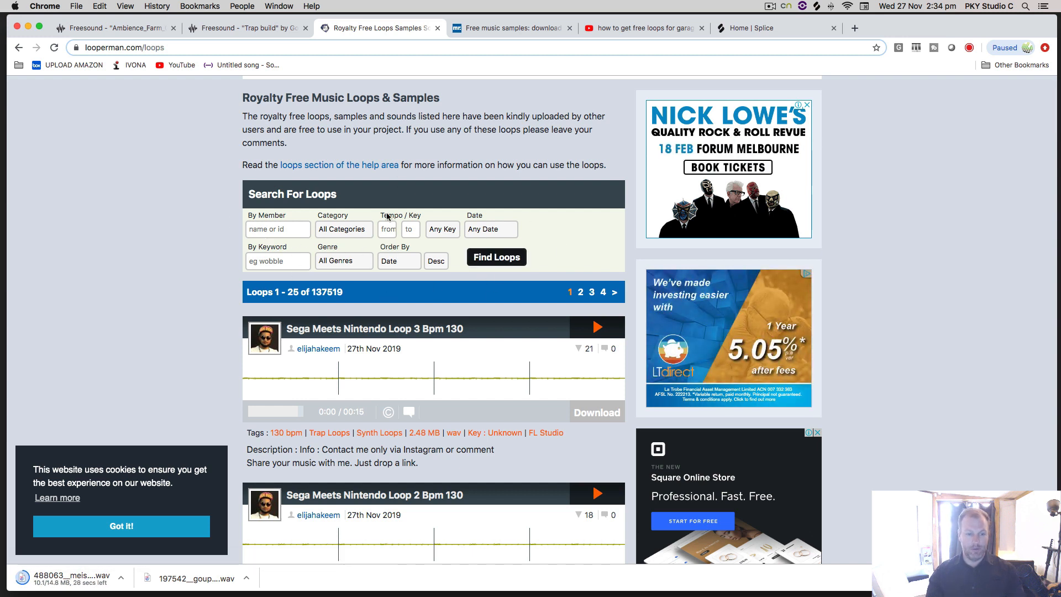
pyautogui.scroll(-1, 223, 313)
pyautogui.scroll(-10, 223, 313)
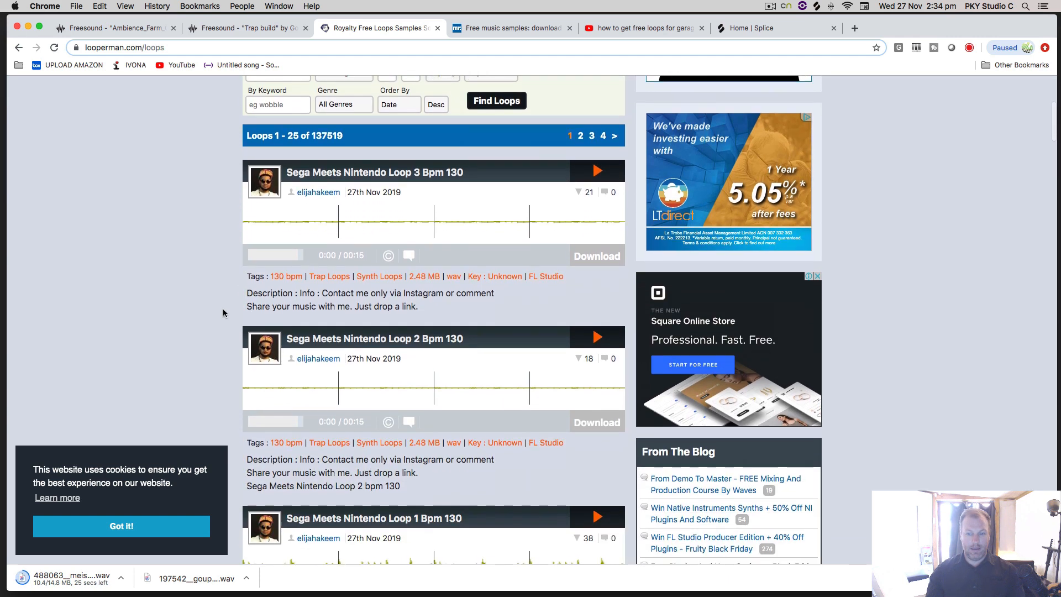
pyautogui.scroll(15, 227, 305)
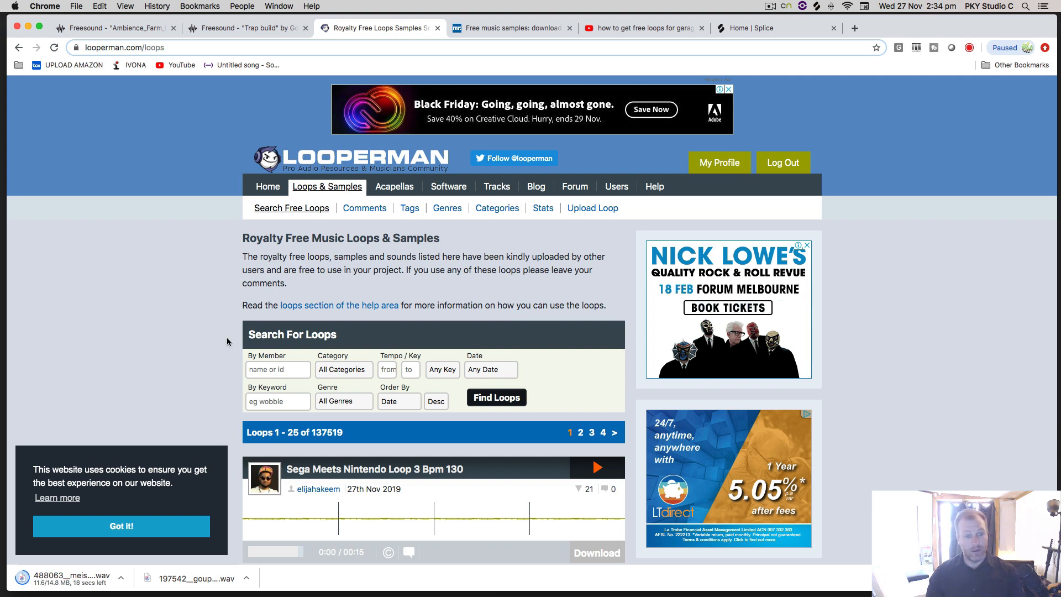
# Search for loops in the Jazz genre with a tempo from 80 to 80 BPM
pyautogui.scroll(-3, 221, 337)
pyautogui.click(332, 304)
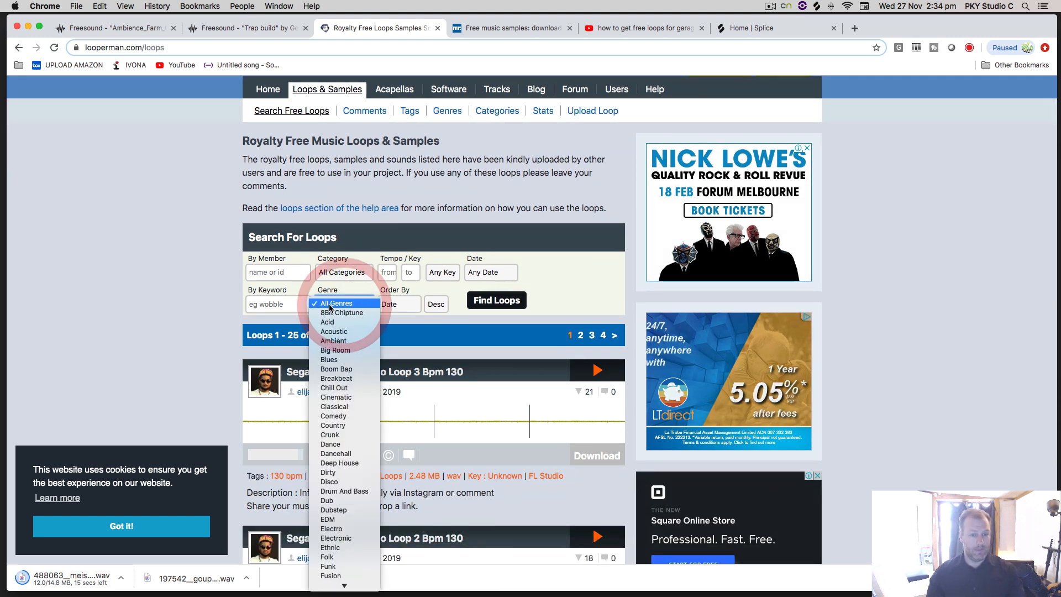
pyautogui.scroll(-5, 355, 555)
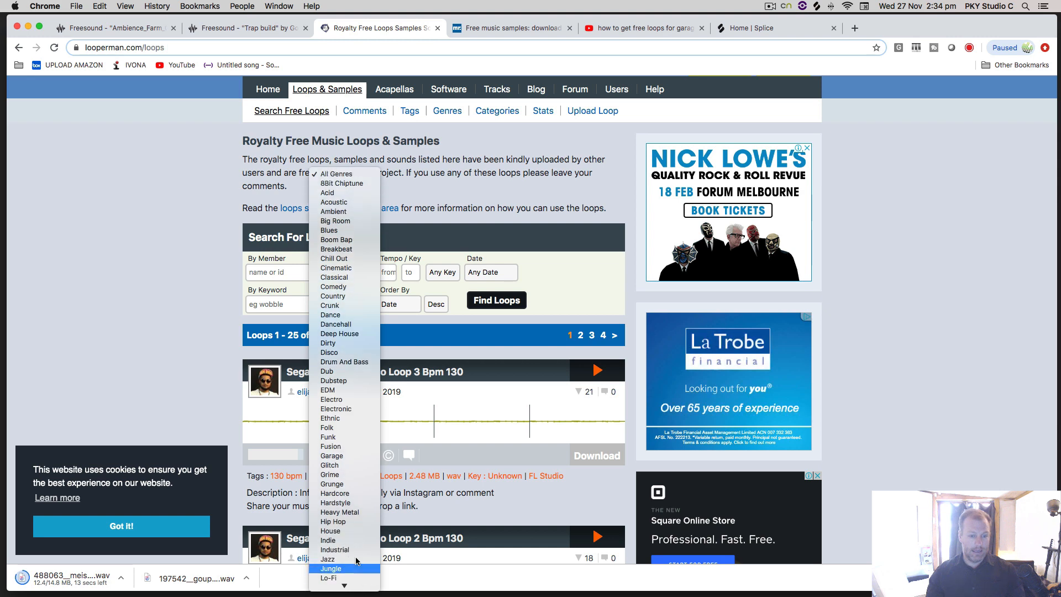
pyautogui.click(338, 558)
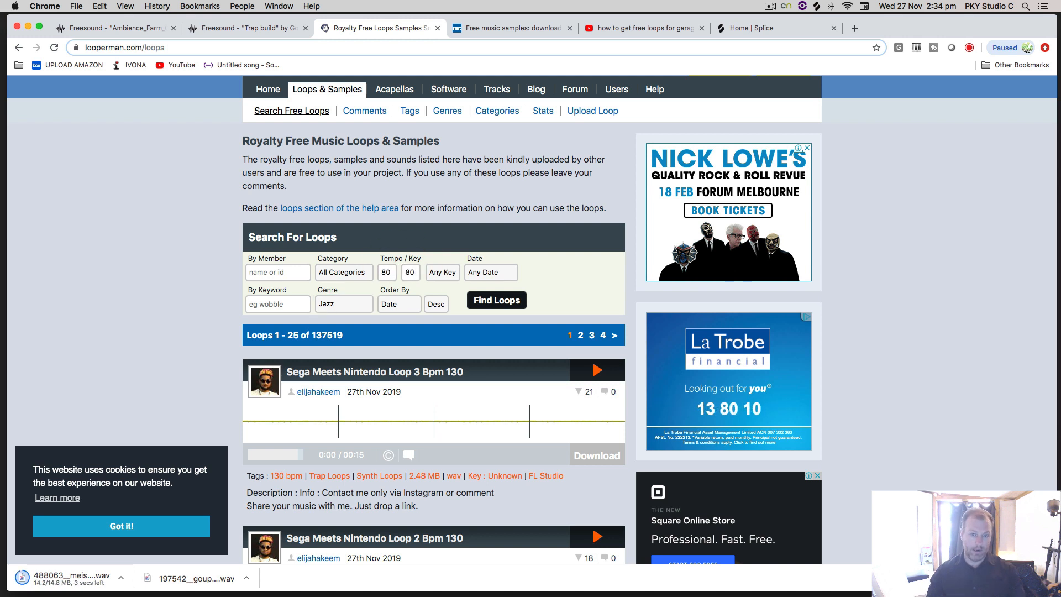
pyautogui.doubleClick(385, 271)
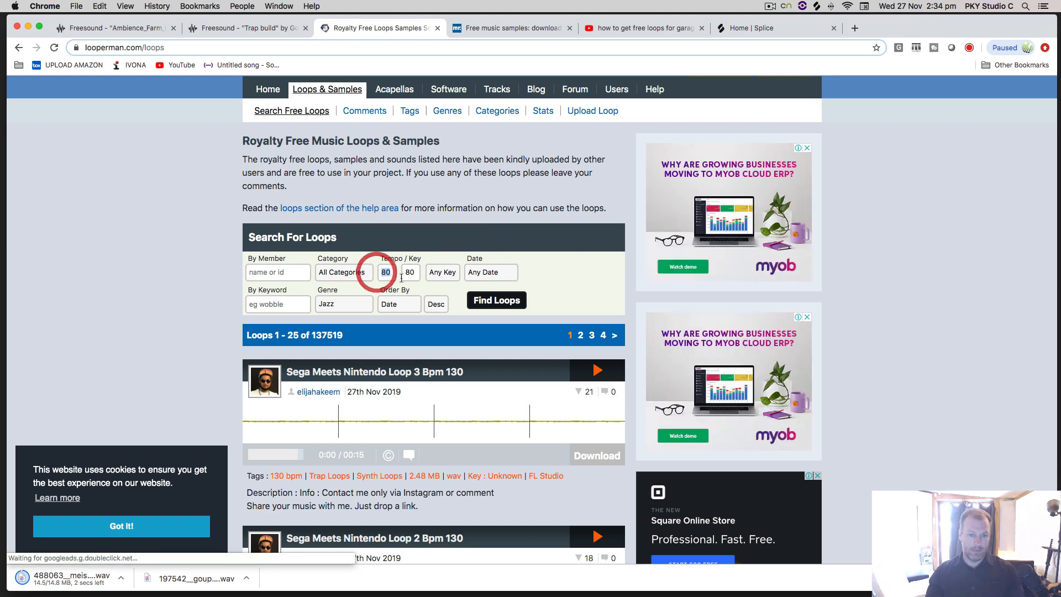
pyautogui.click(514, 301)
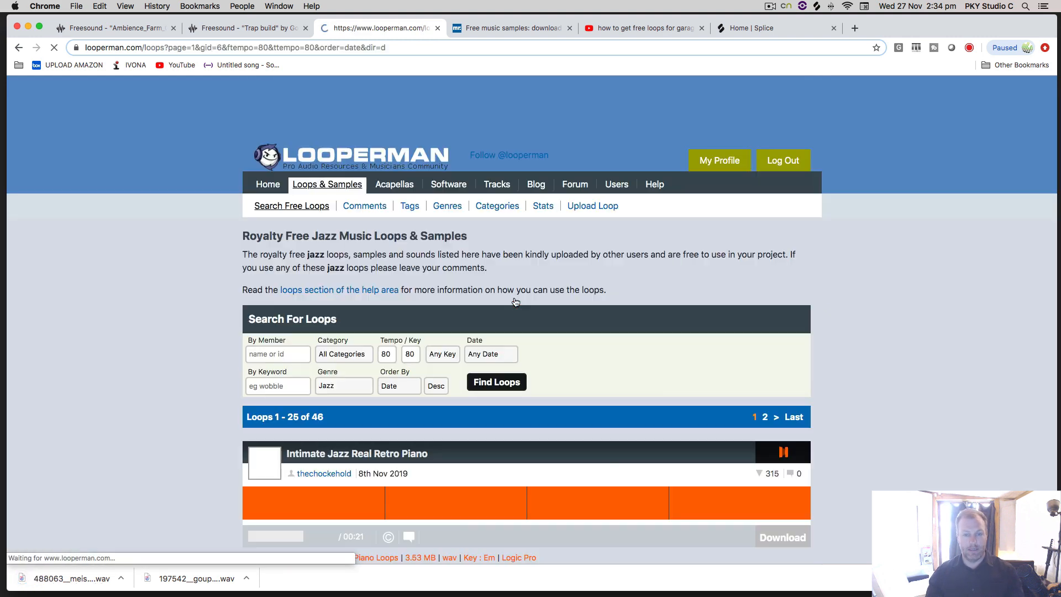
# Preview the Intimate Jazz Real Retro Piano loop in the search results, then stop playback
pyautogui.scroll(-3, 186, 318)
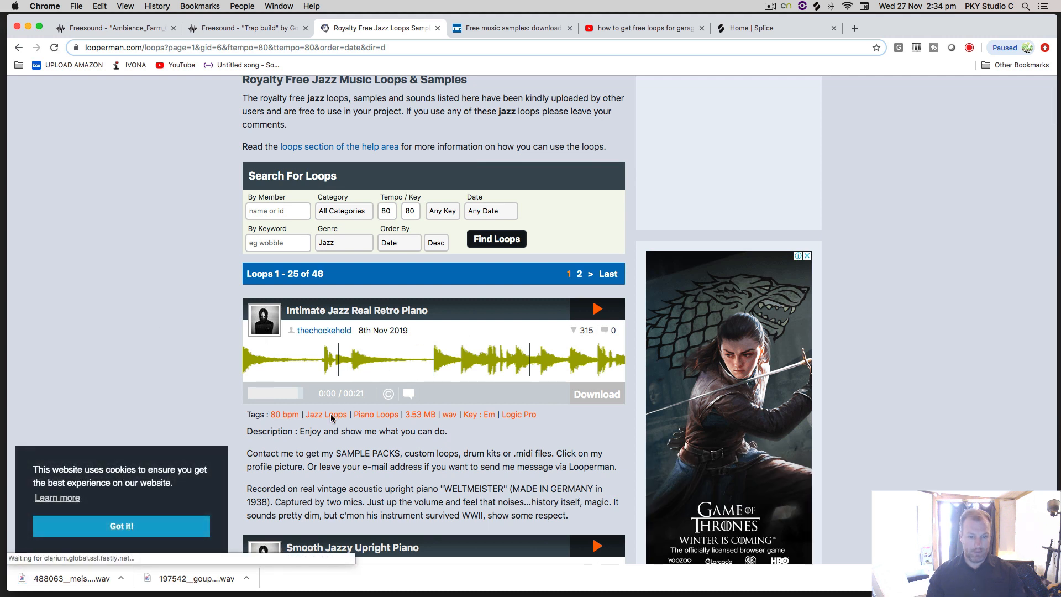
pyautogui.click(599, 313)
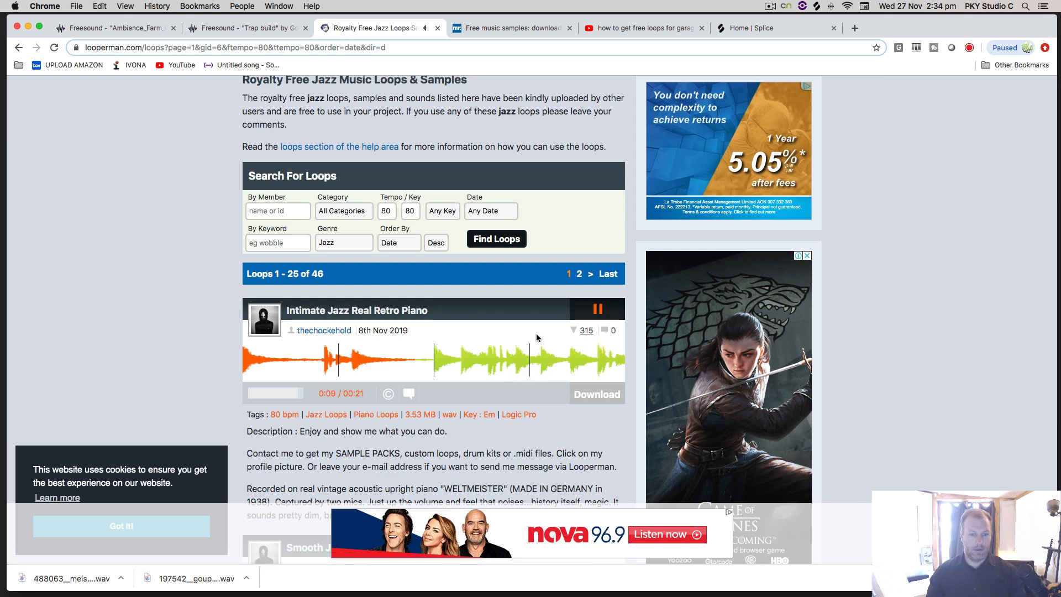
pyautogui.click(597, 309)
# Download the Intimate Jazz Real Retro Piano wav from its loop page to the Desktop and reveal it in Finder
pyautogui.click(591, 393)
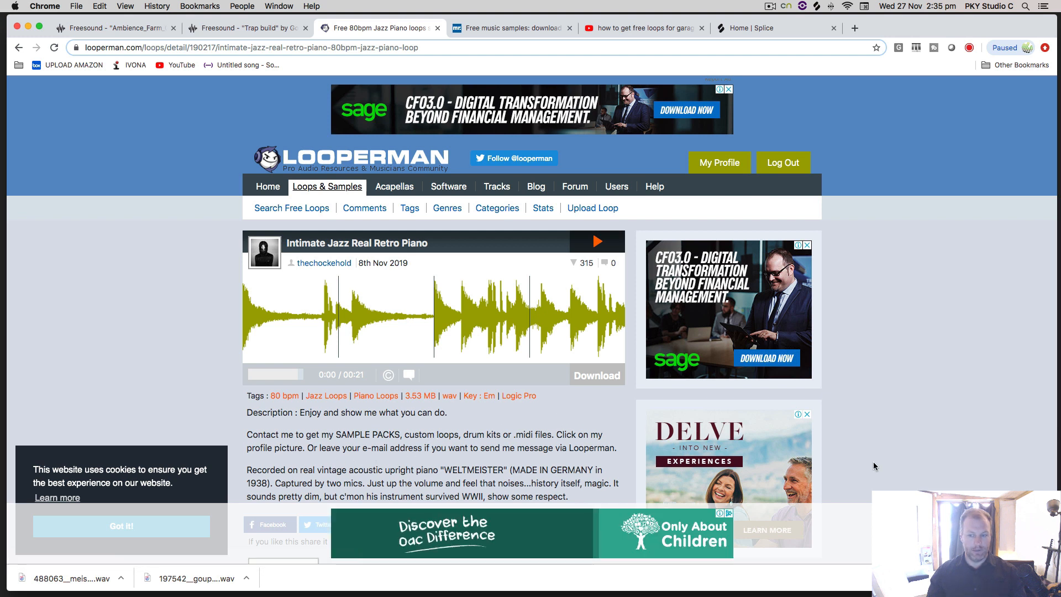
pyautogui.click(597, 376)
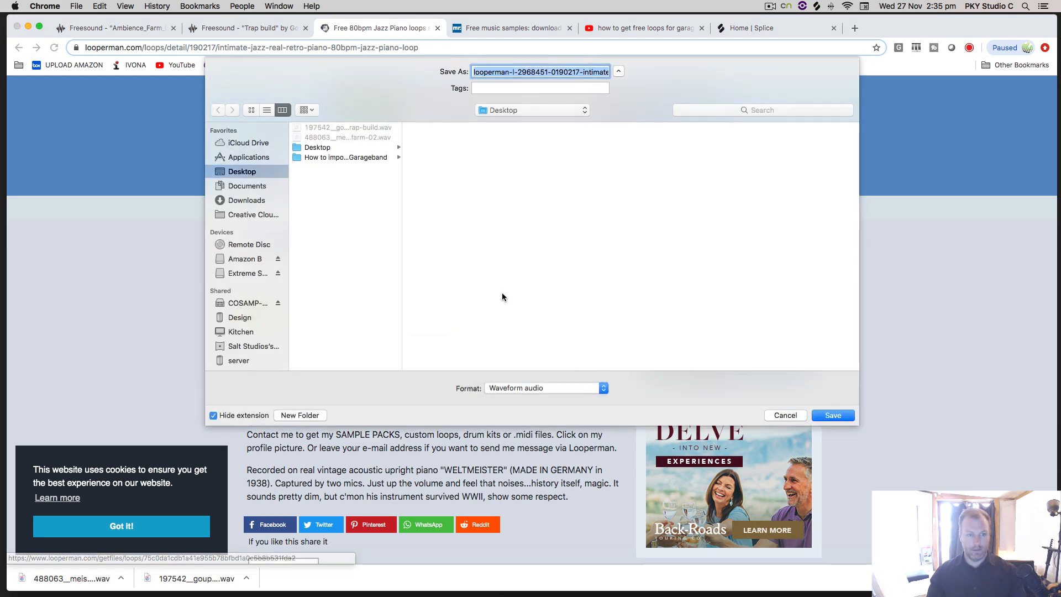
pyautogui.click(833, 415)
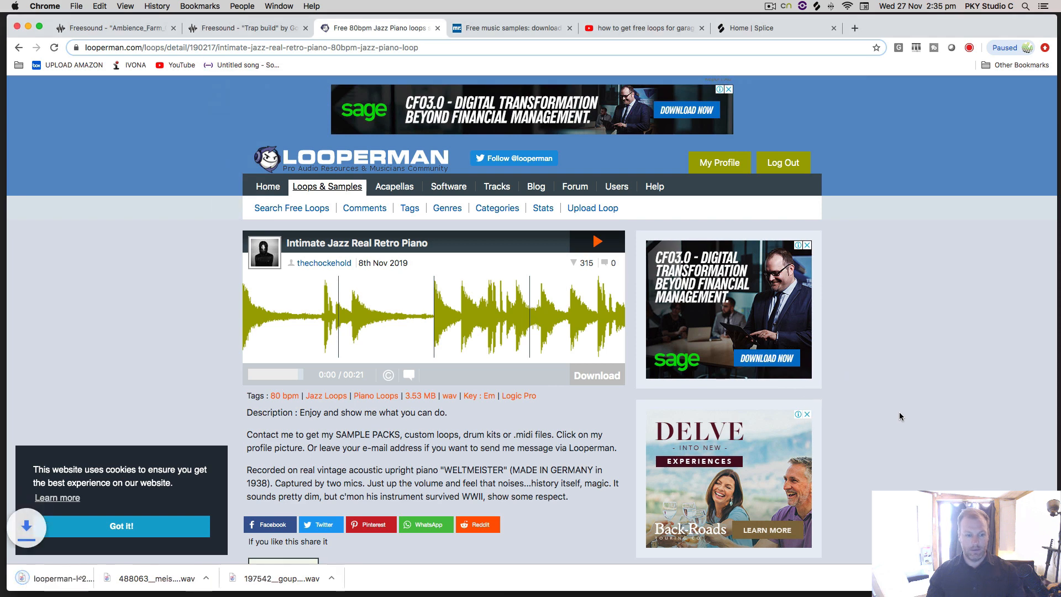
pyautogui.click(121, 579)
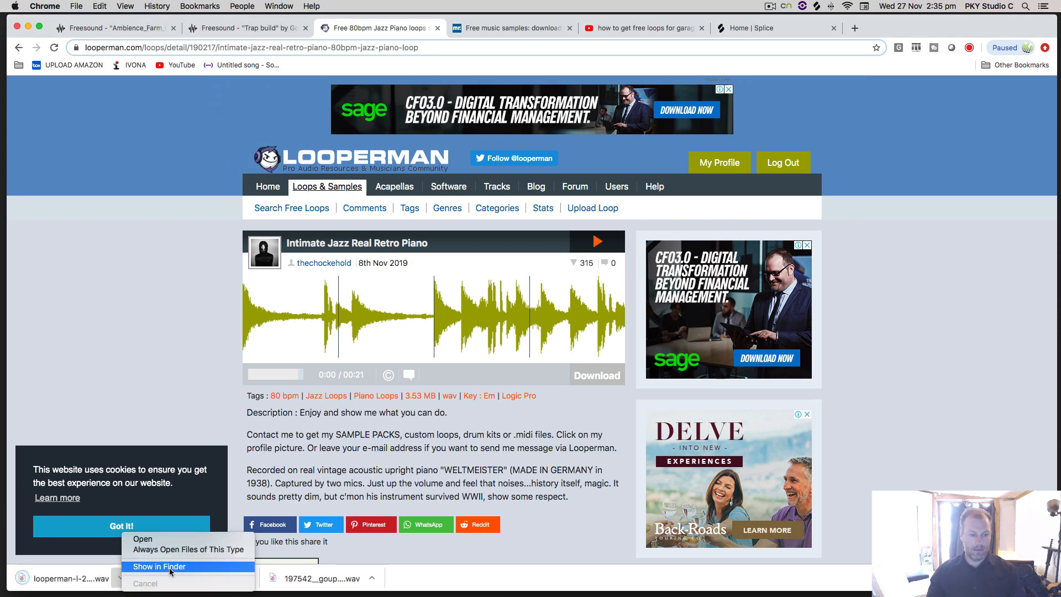
pyautogui.click(165, 566)
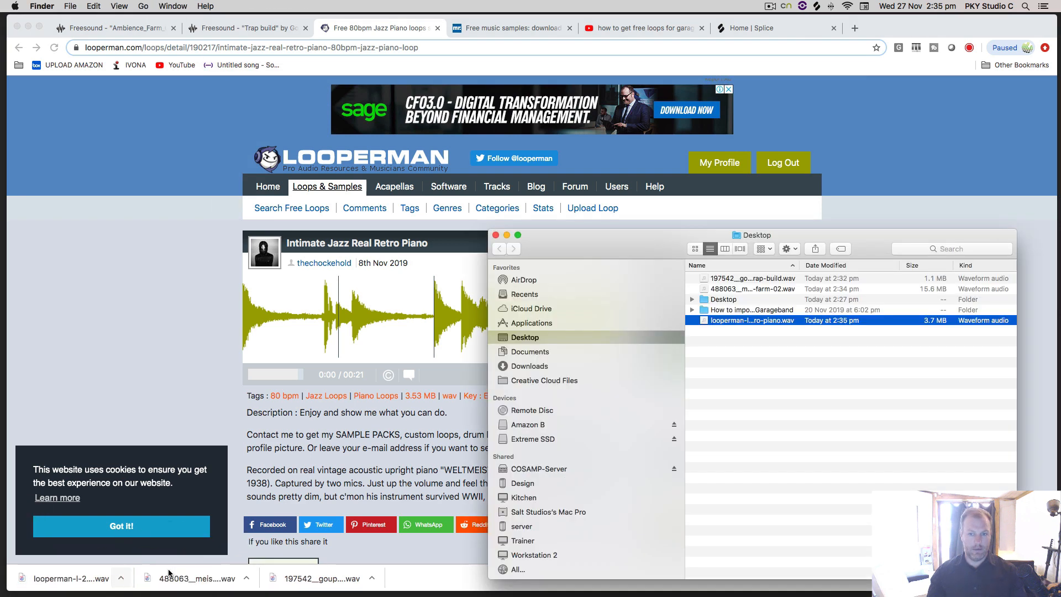
# Minimize Chrome, switch to the empty Ableton Live set, and bring the Desktop Finder window in front of it
pyautogui.click(29, 27)
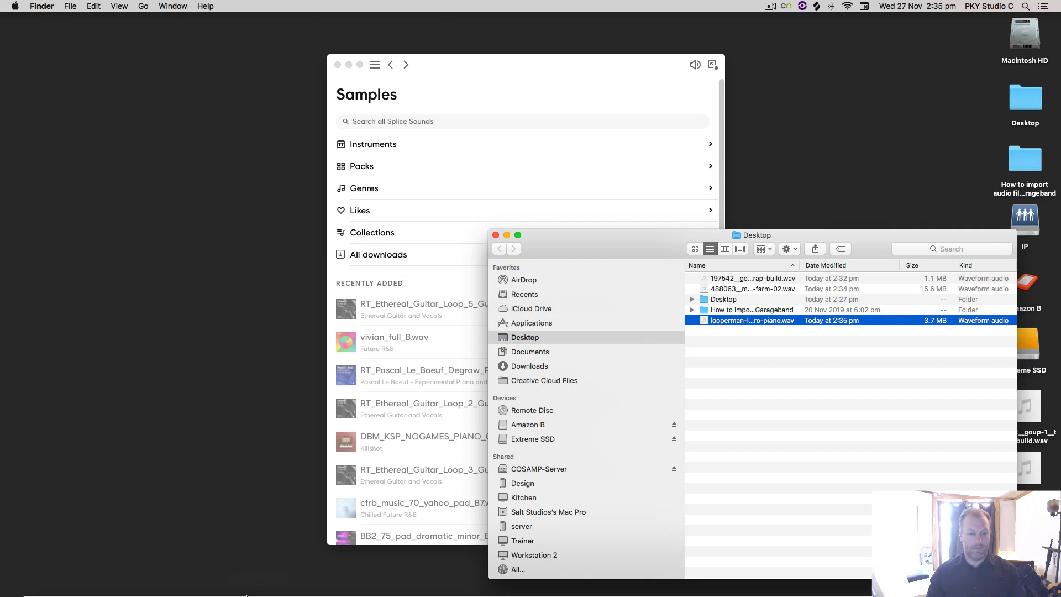
pyautogui.click(316, 581)
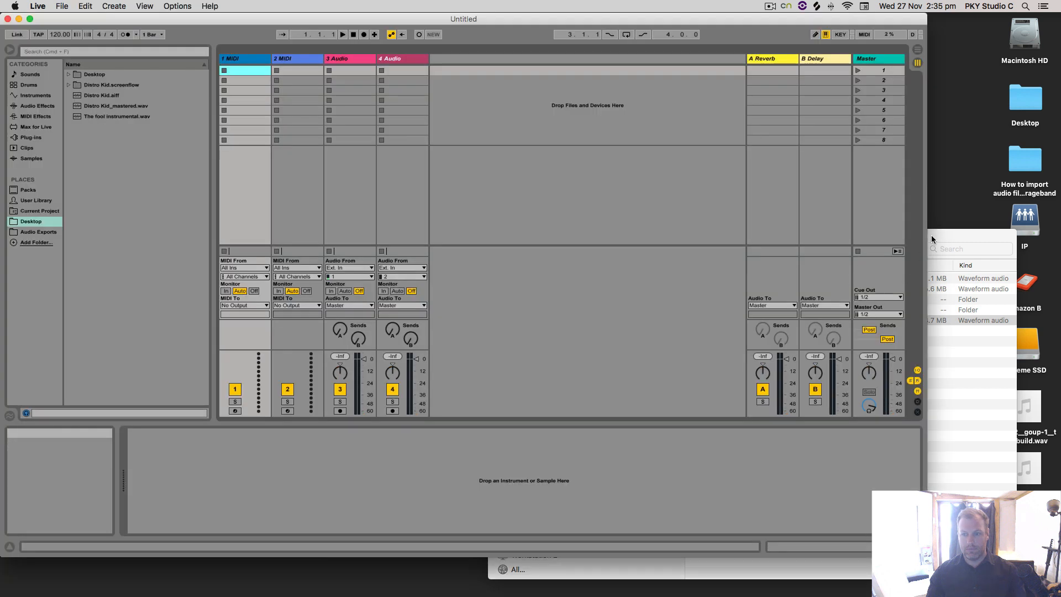
pyautogui.click(933, 235)
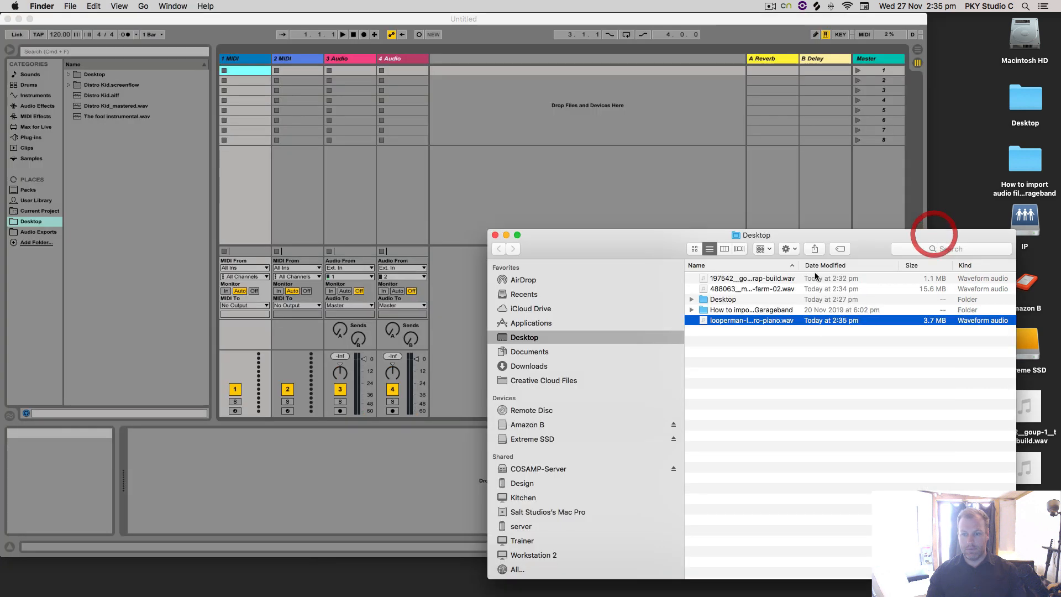
# Widen the Name column in the Desktop Finder window so the full audio file names fit
pyautogui.doubleClick(799, 265)
pyautogui.click(826, 281)
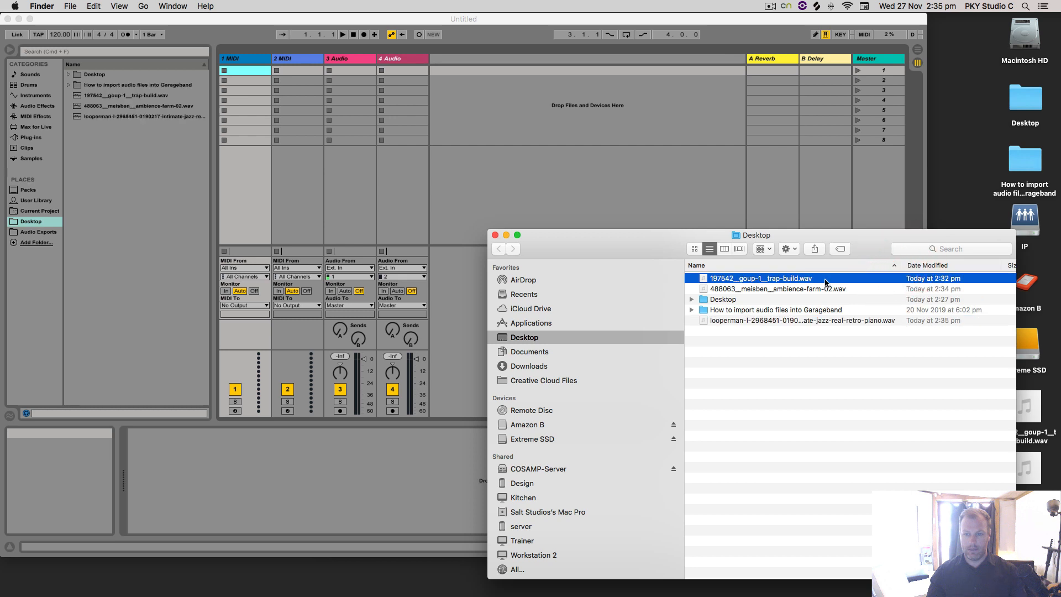
pyautogui.press('Down')
pyautogui.moveTo(670, 249); pyautogui.dragTo(670, 251)
pyautogui.click(767, 364)
pyautogui.press('Down')
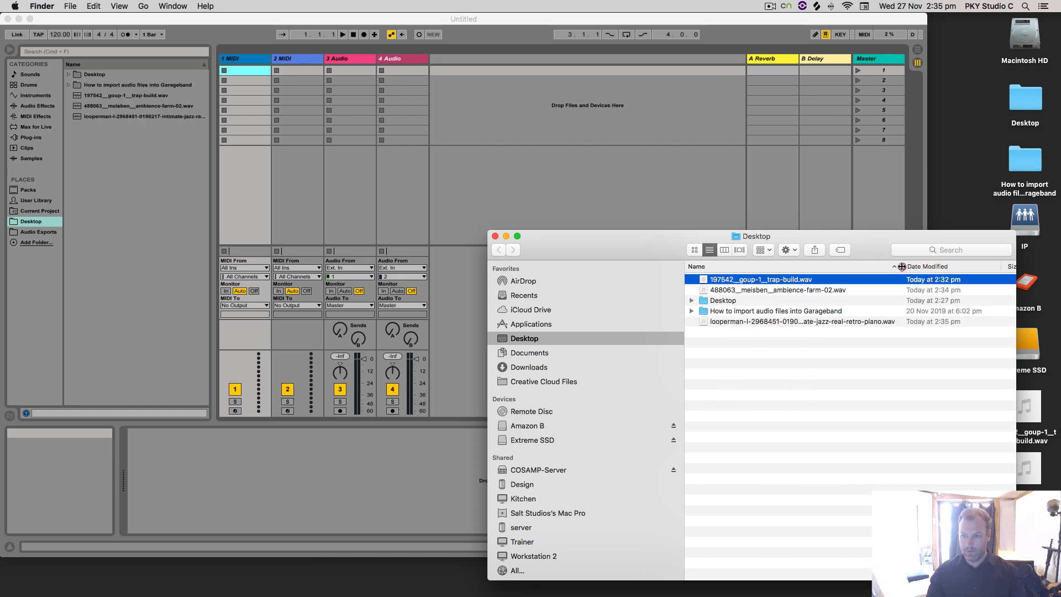
pyautogui.moveTo(902, 266); pyautogui.dragTo(963, 266)
# Show Live's Arrangement View and place the Looperman piano wav from Finder at the start of the 3 Audio track
pyautogui.click(490, 22)
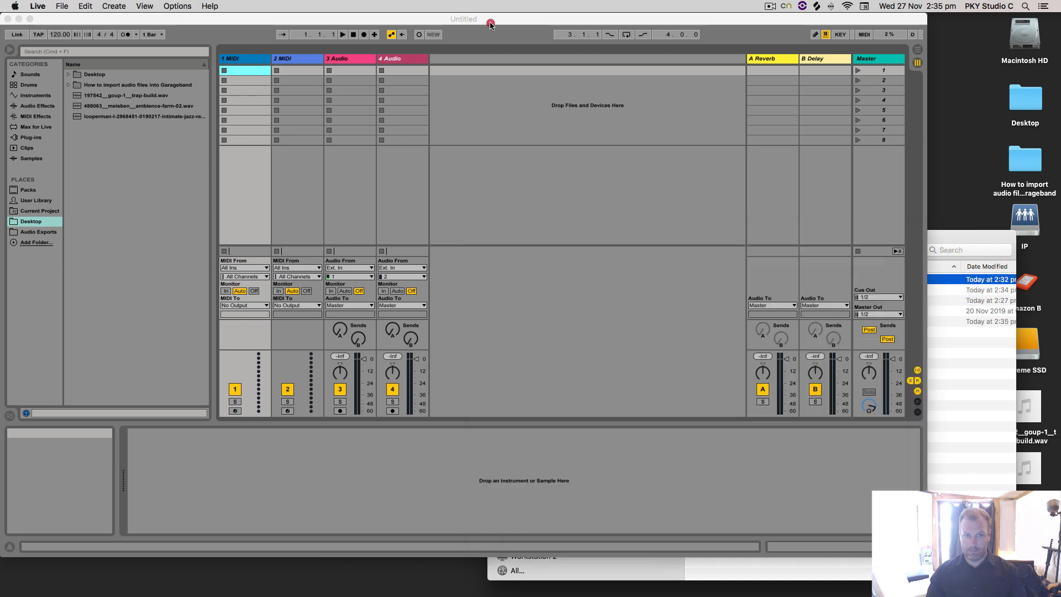
pyautogui.press('Tab')
pyautogui.click(961, 237)
pyautogui.moveTo(774, 321); pyautogui.dragTo(228, 225)
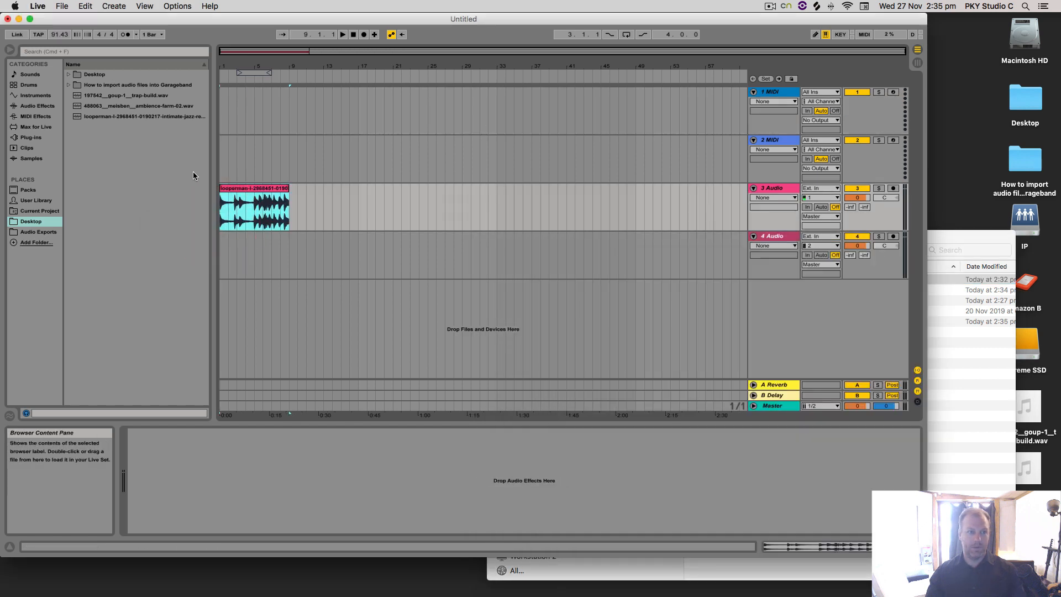
# Turn off Warp for the Looperman piano clip and set the Live set's tempo to 80 BPM
pyautogui.click(54, 36)
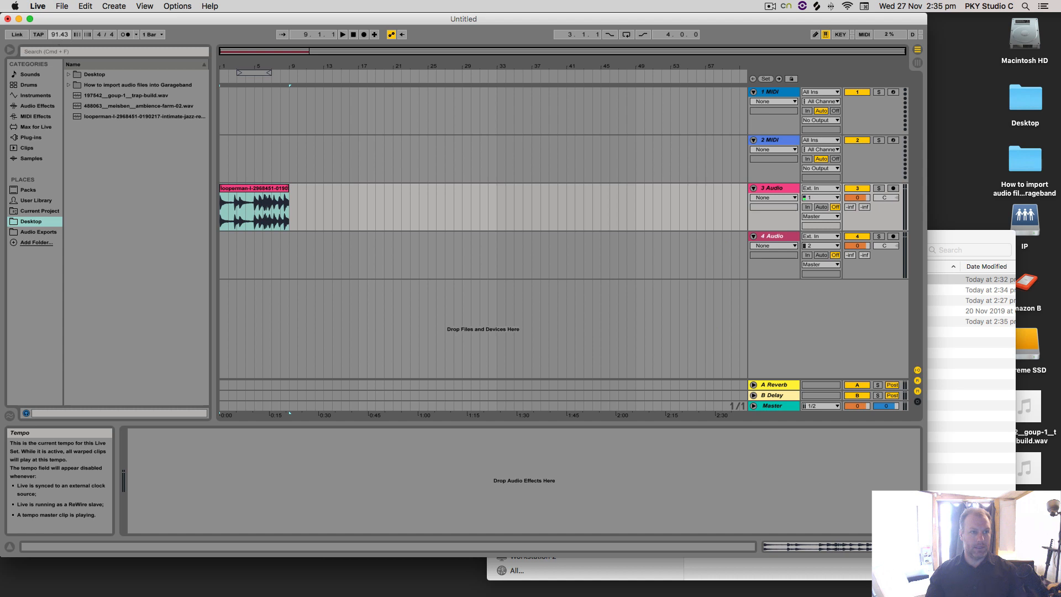
pyautogui.doubleClick(255, 188)
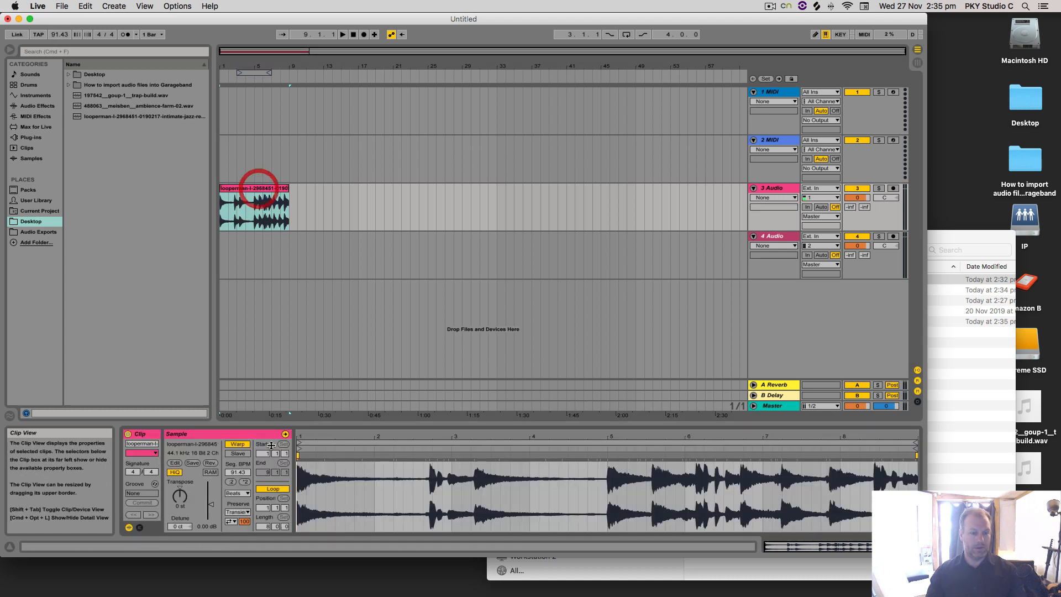
pyautogui.click(243, 445)
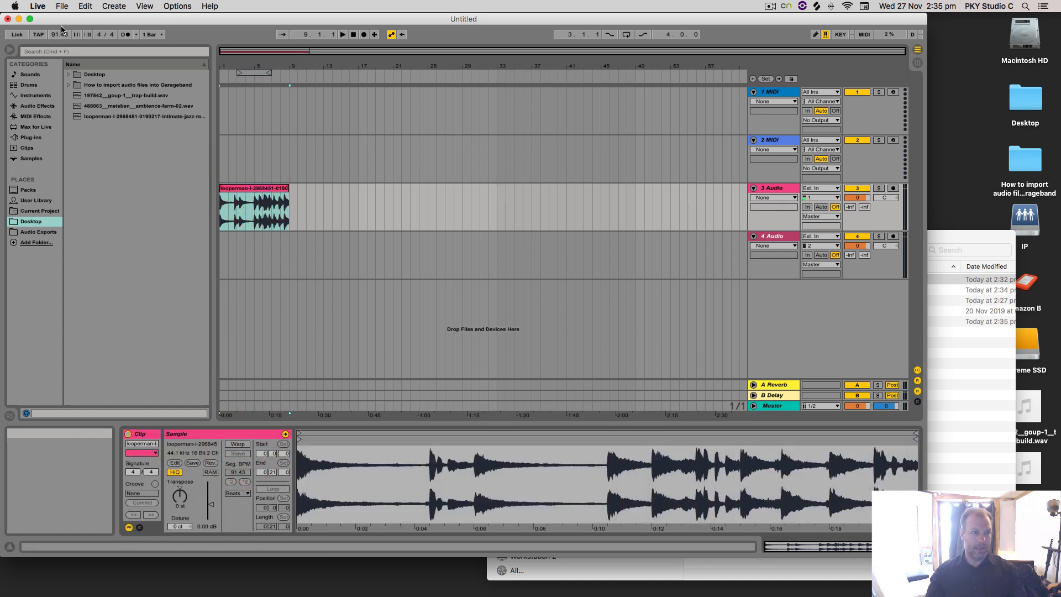
pyautogui.write('80')
pyautogui.press('Return')
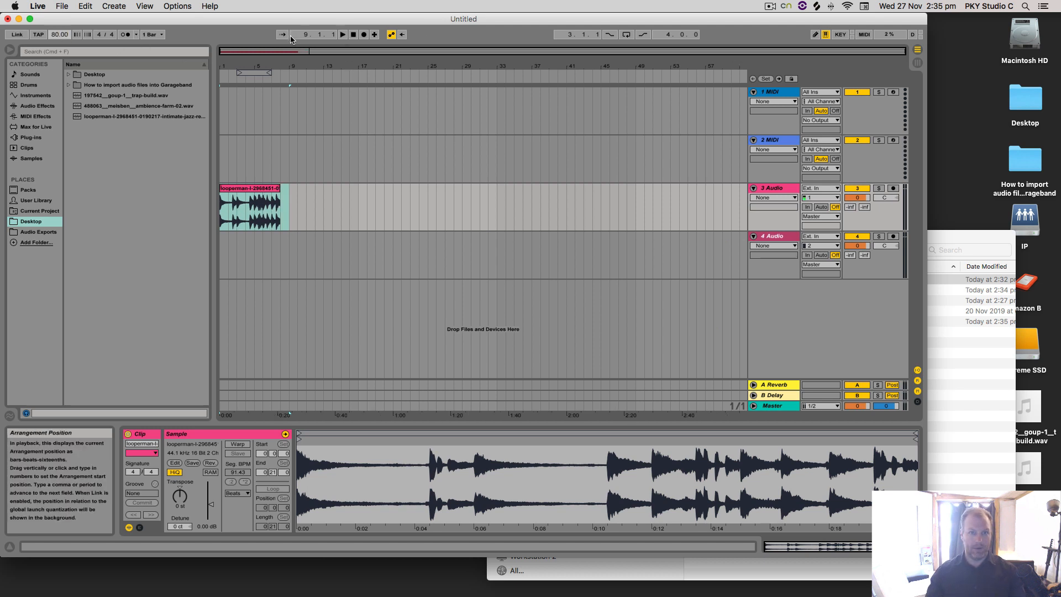
# Enable the metronome and play the arrangement from the beginning to check the loop against the beat
pyautogui.click(126, 35)
pyautogui.click(355, 36)
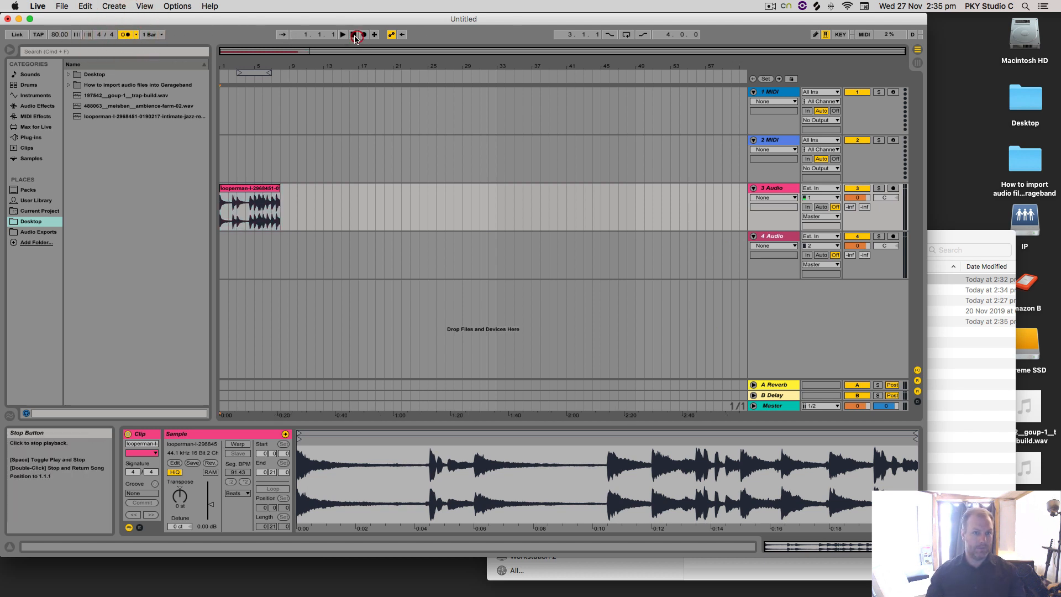
pyautogui.press('space')
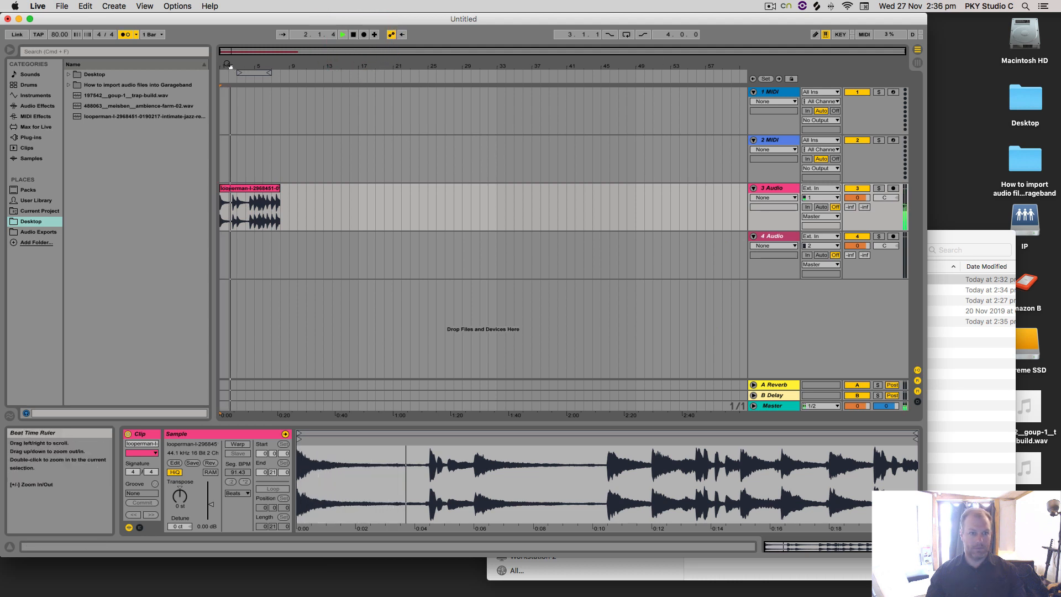
# Zoom in on the arrangement's opening bars to check how the piano clip lines up with the beat
pyautogui.moveTo(223, 66); pyautogui.dragTo(224, 288)
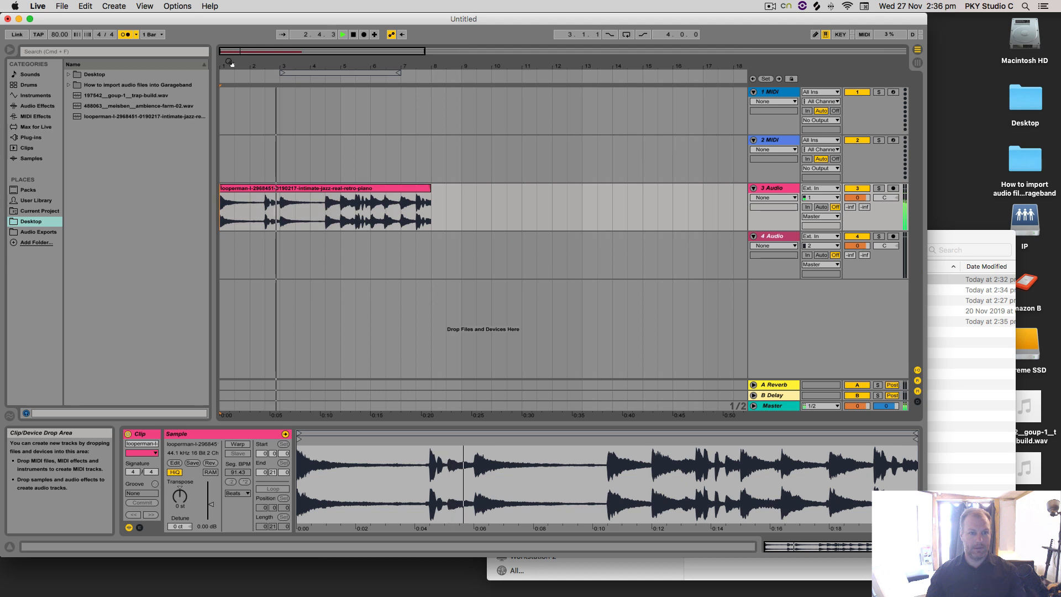
pyautogui.click(325, 213)
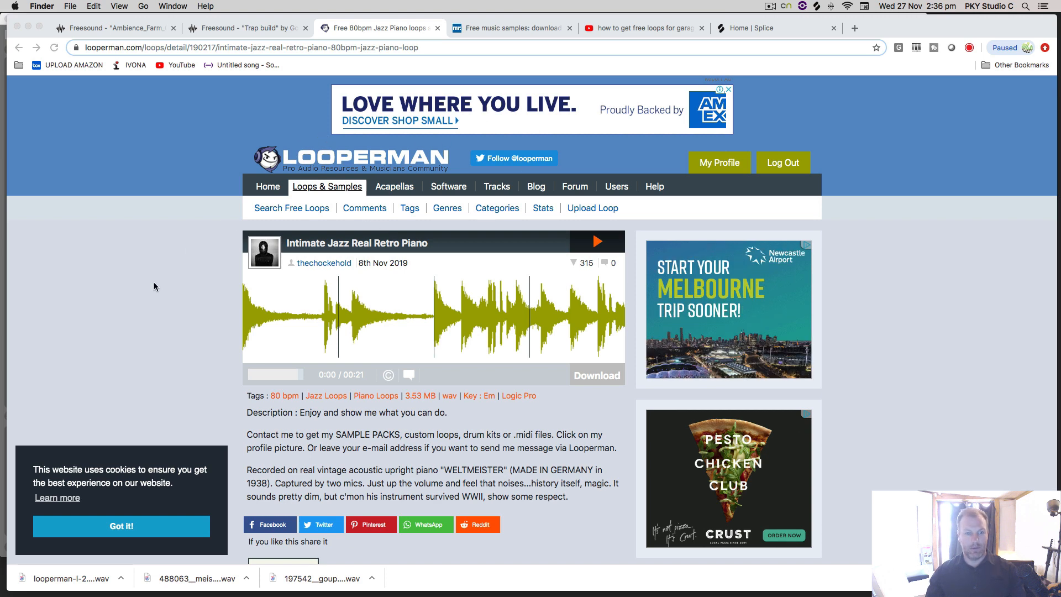
# Switch to Chrome and review the Intimate Jazz Real Retro Piano page on Looperman, including its related 80 bpm loops
pyautogui.scroll(-6, 198, 307)
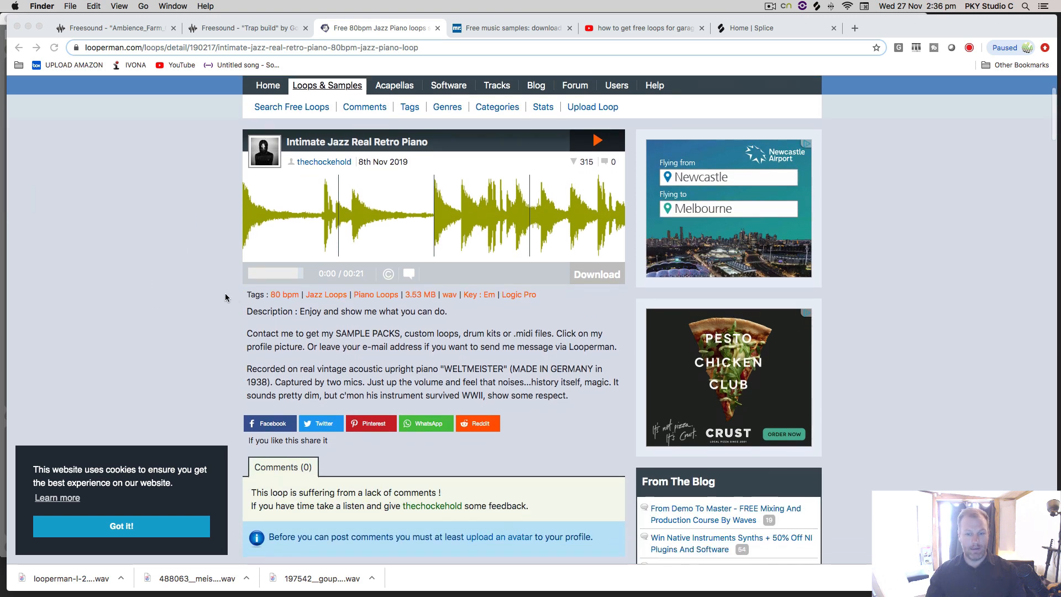
pyautogui.scroll(-10, 210, 282)
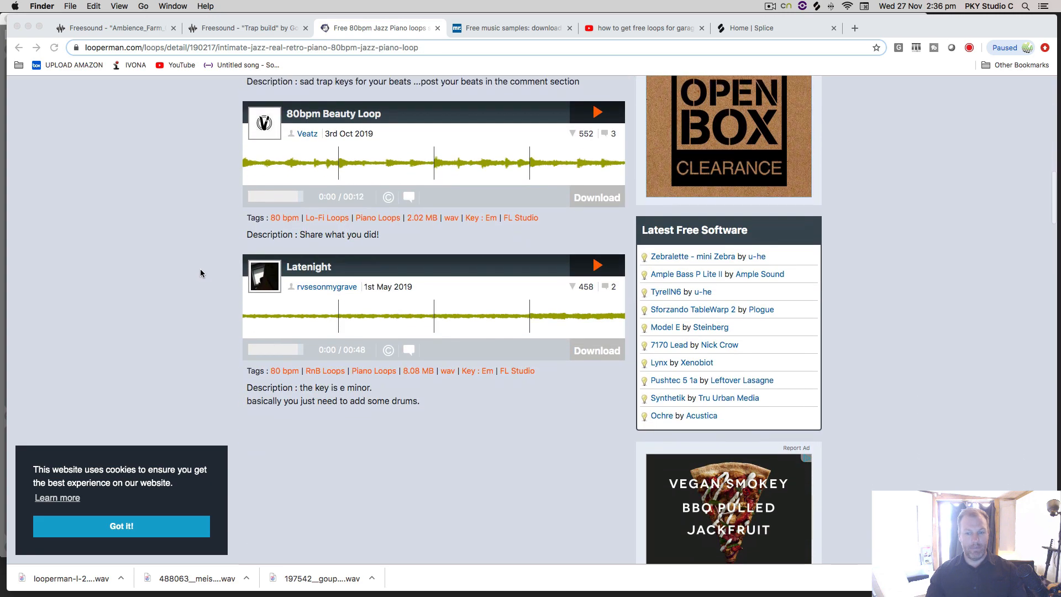
pyautogui.scroll(20, 197, 271)
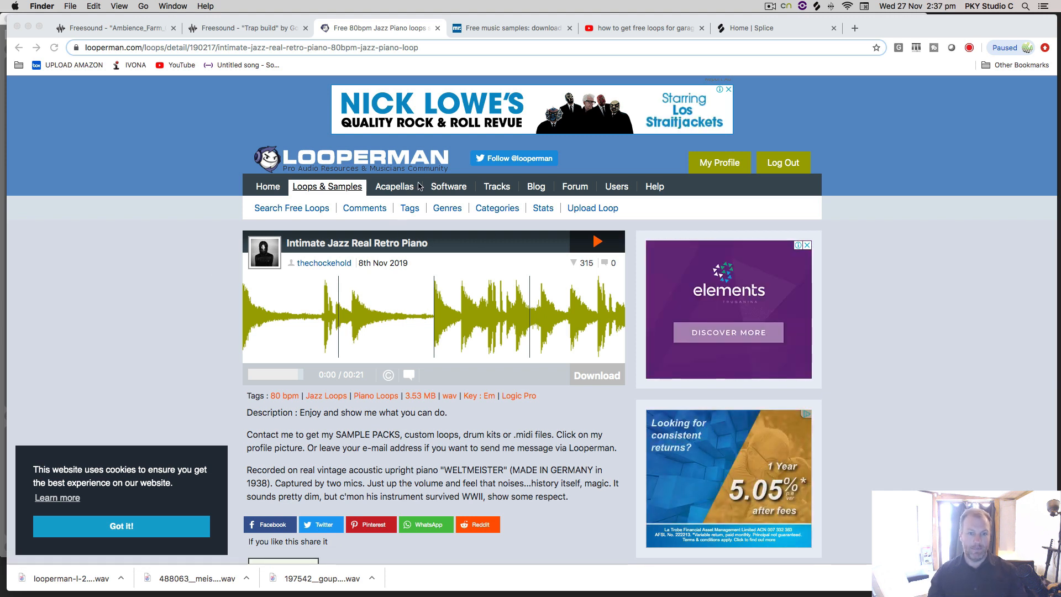
# Open the MusicRadar SampleRadar page and examine its introduction and the A to Z list of free sample downloads
pyautogui.click(467, 28)
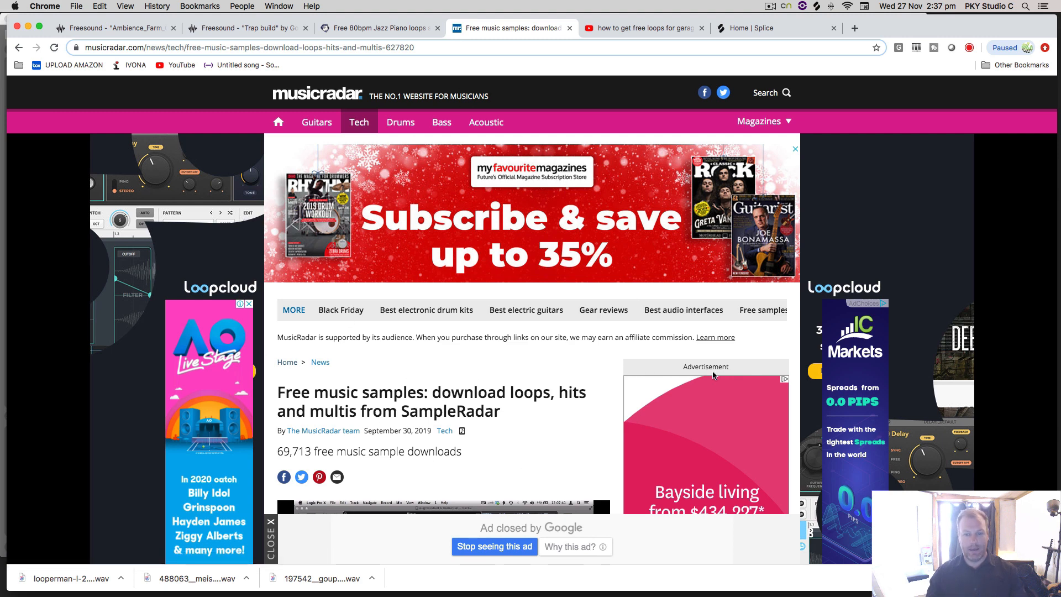
pyautogui.scroll(-5, 635, 331)
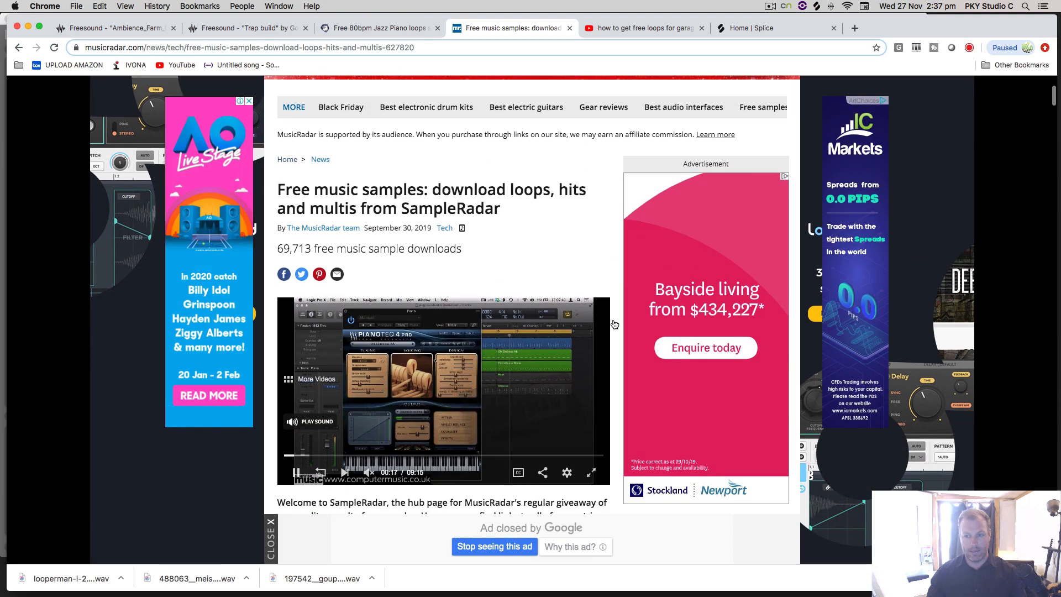
pyautogui.scroll(-10, 615, 324)
pyautogui.scroll(15, 522, 379)
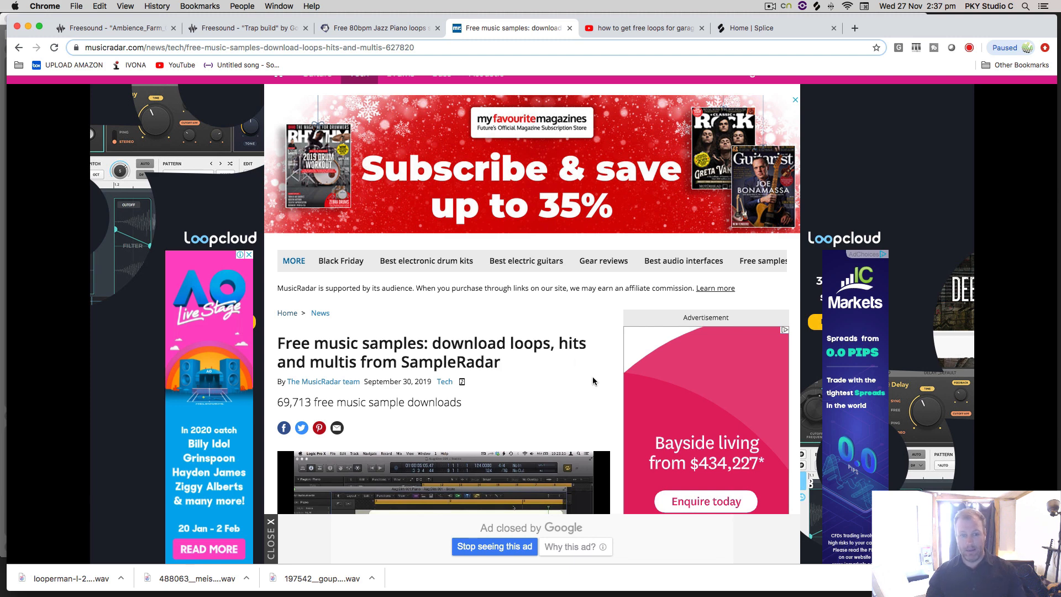
pyautogui.scroll(2, 619, 265)
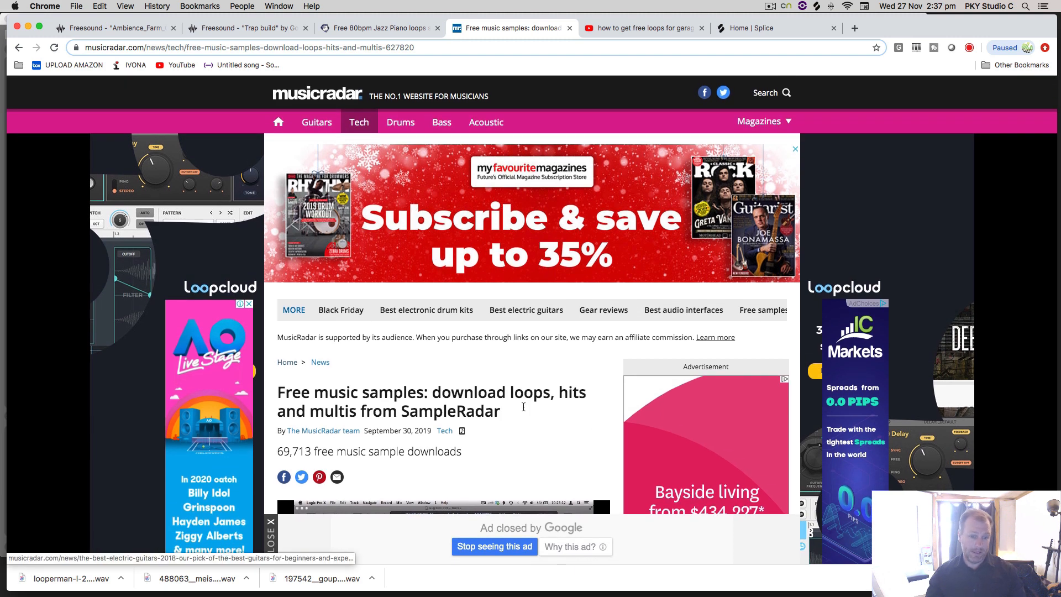
pyautogui.scroll(-6, 575, 309)
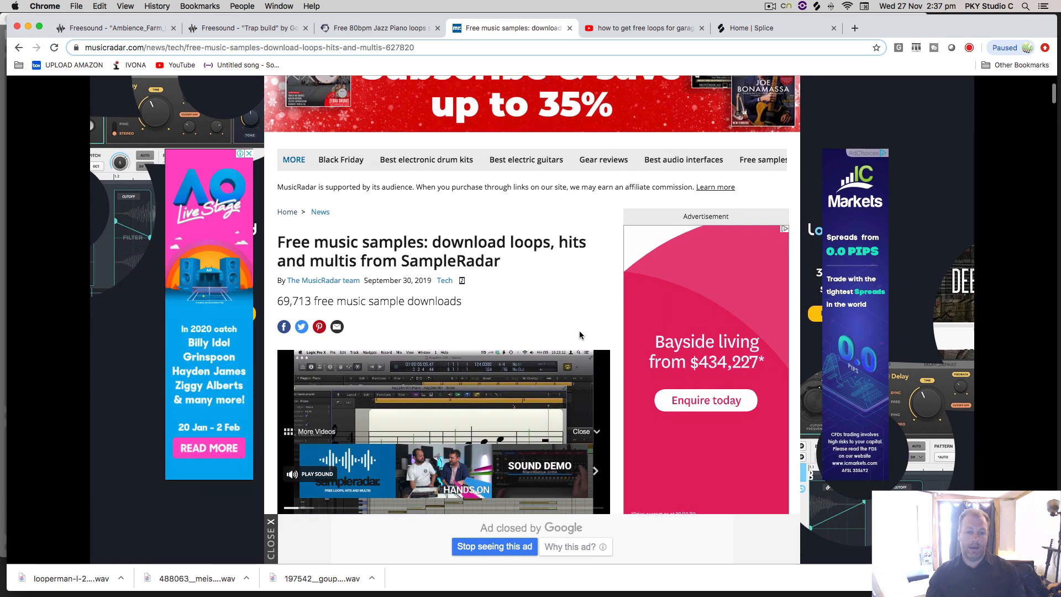
pyautogui.scroll(-7, 581, 266)
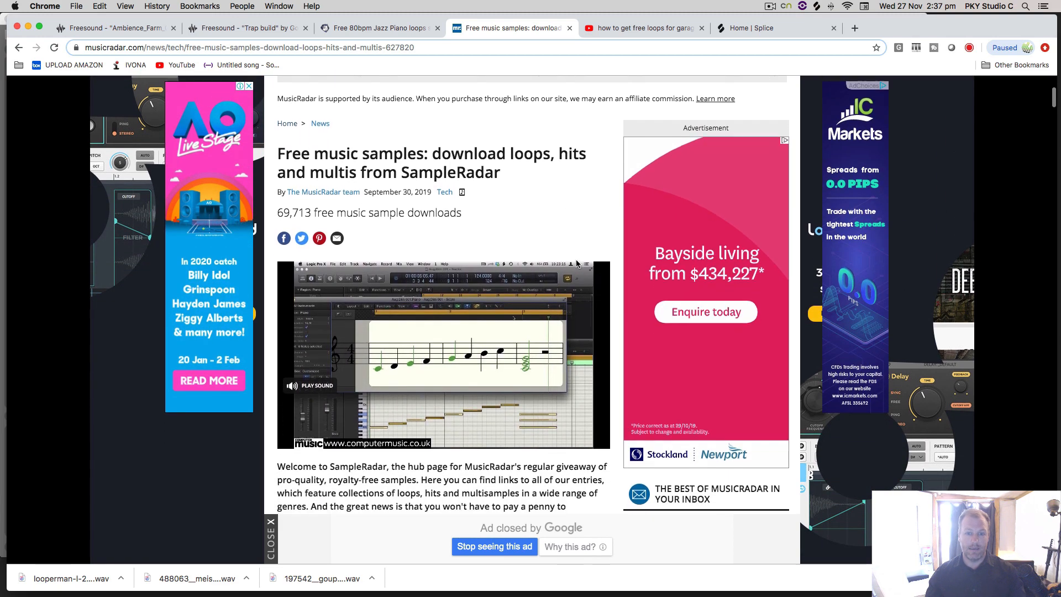
pyautogui.scroll(-13, 618, 250)
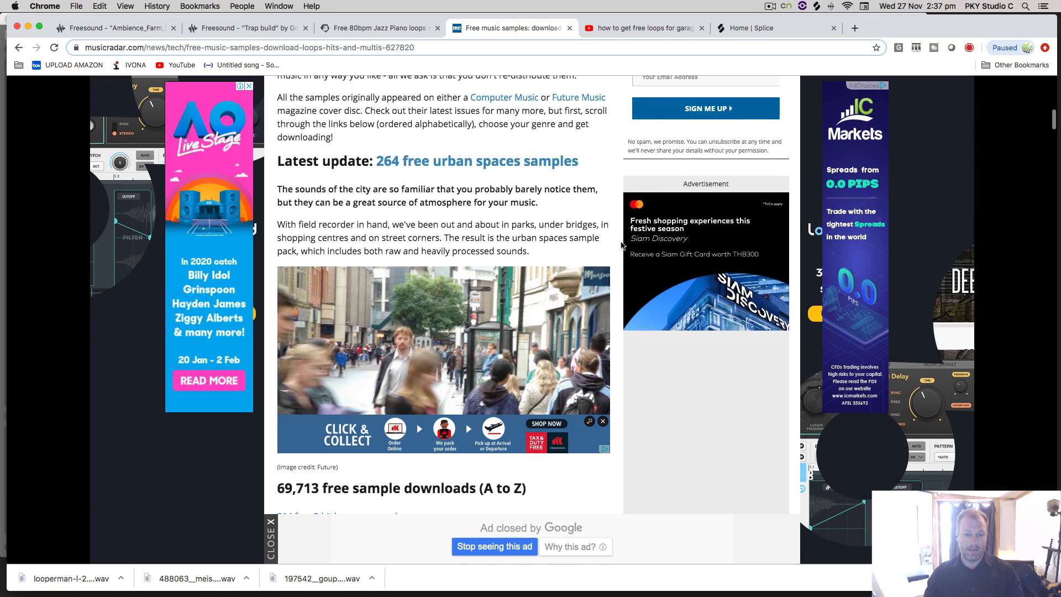
pyautogui.scroll(-11, 618, 240)
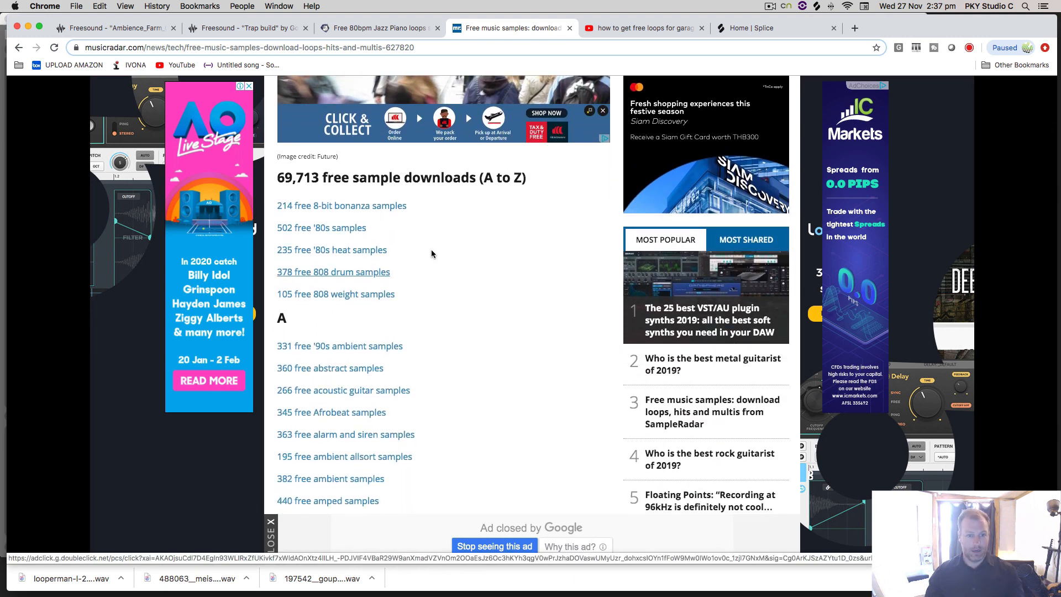
pyautogui.scroll(11, 591, 276)
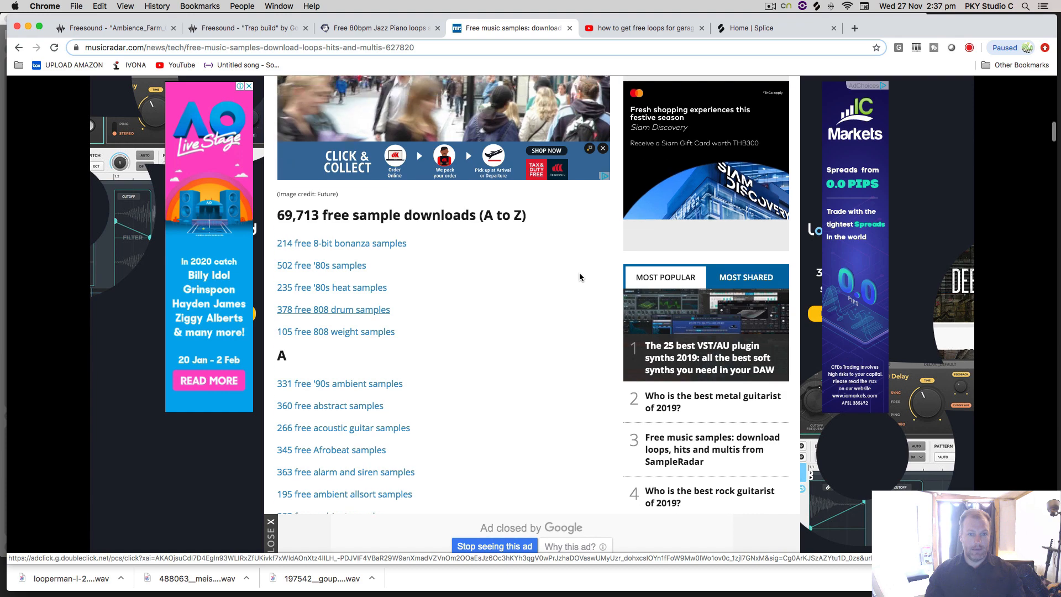
pyautogui.scroll(20, 619, 339)
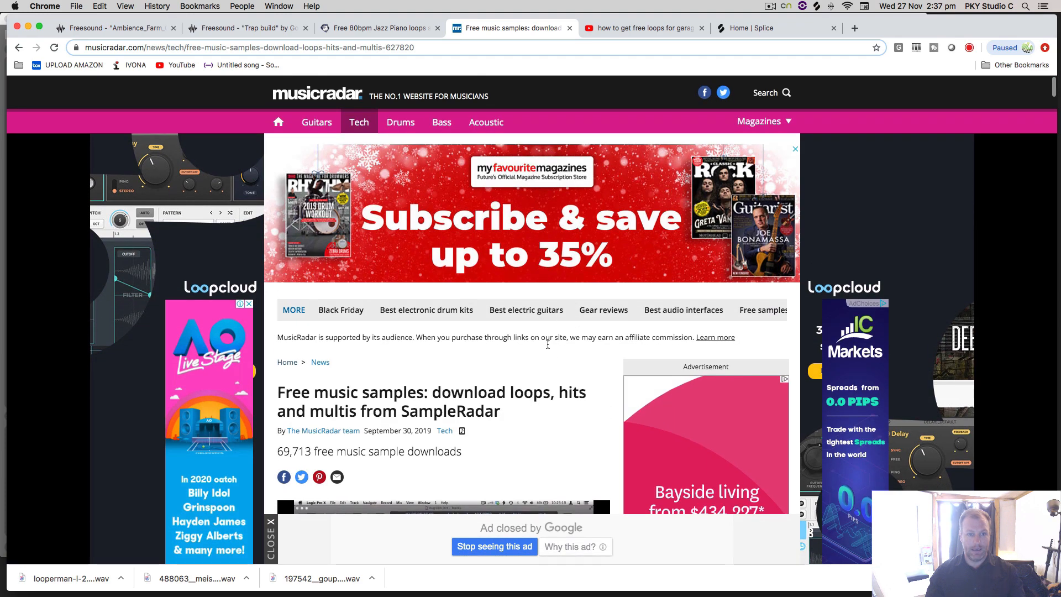
# Open the latest update, the 264 free urban spaces samples, from the SampleRadar page
pyautogui.scroll(-6, 575, 332)
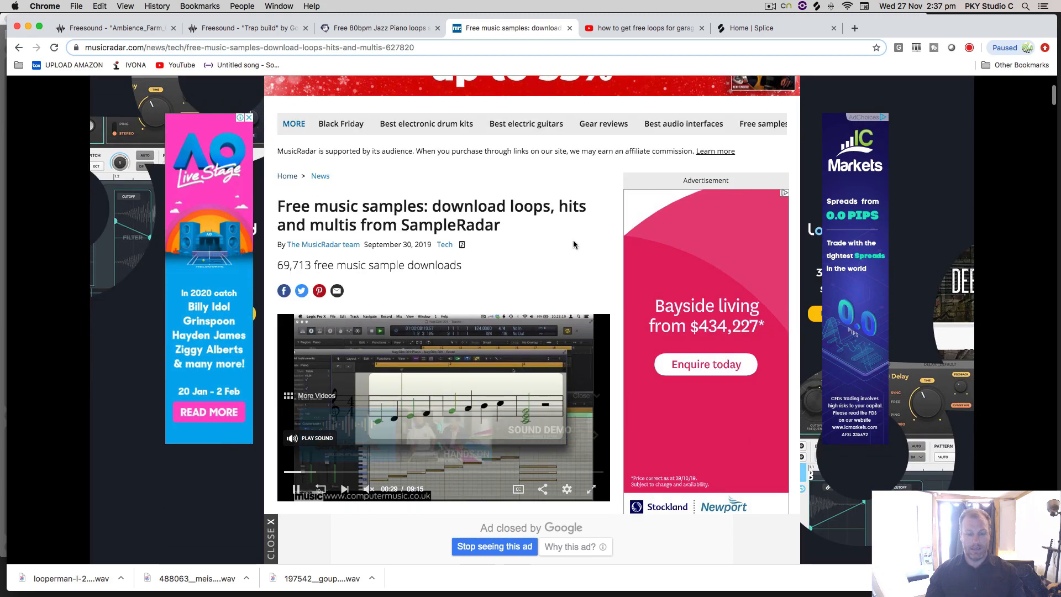
pyautogui.scroll(-15, 575, 250)
pyautogui.scroll(-1, 575, 251)
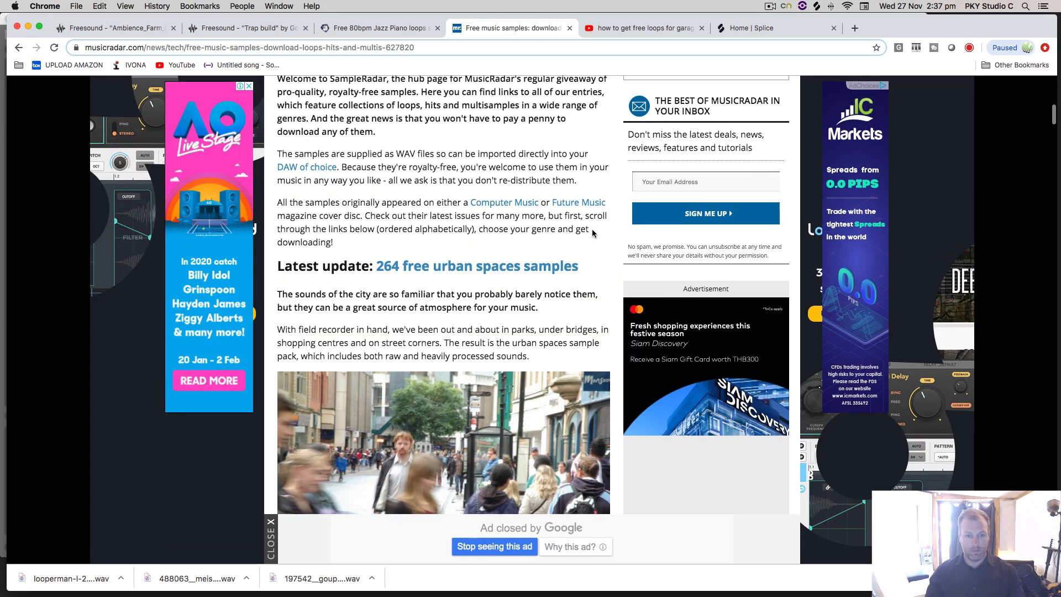
pyautogui.click(463, 268)
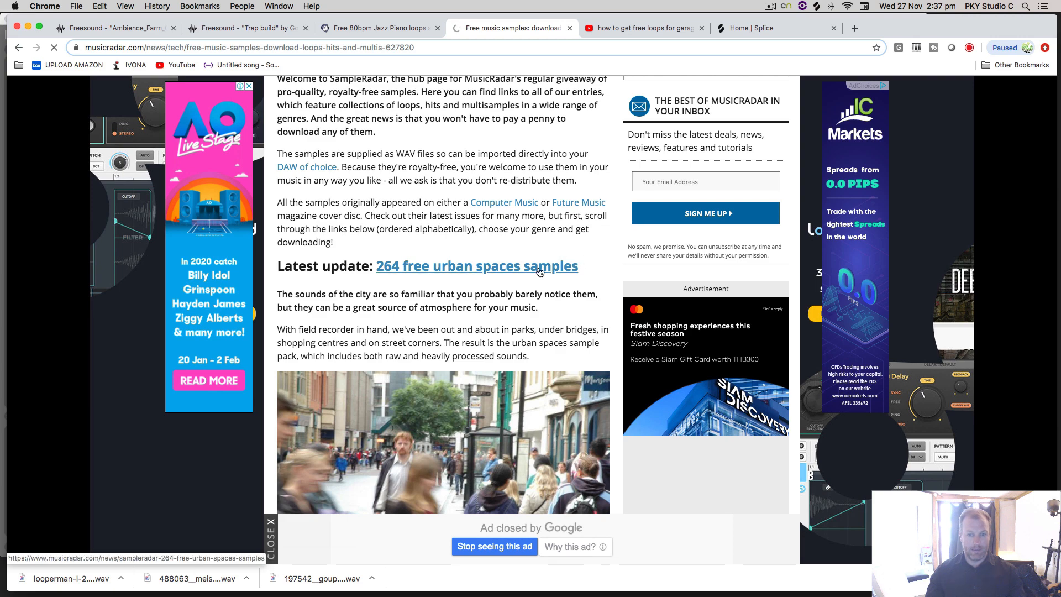
# Download the Urban spaces samples (397MB) as a zip archive named musicradar-urban-spaces-samples, saved to the Desktop
pyautogui.scroll(-10, 487, 286)
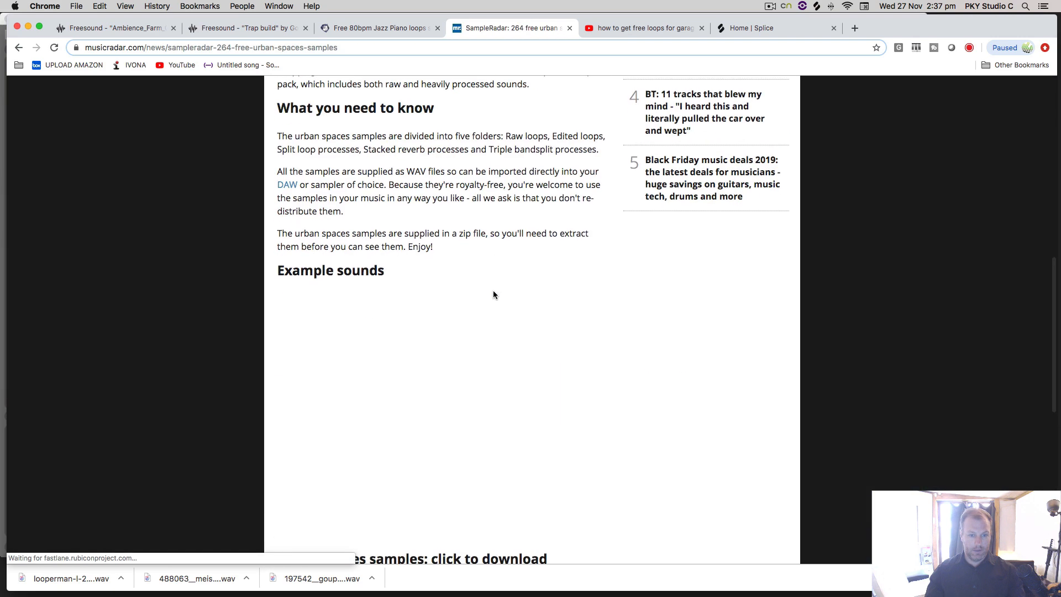
pyautogui.scroll(-5, 487, 310)
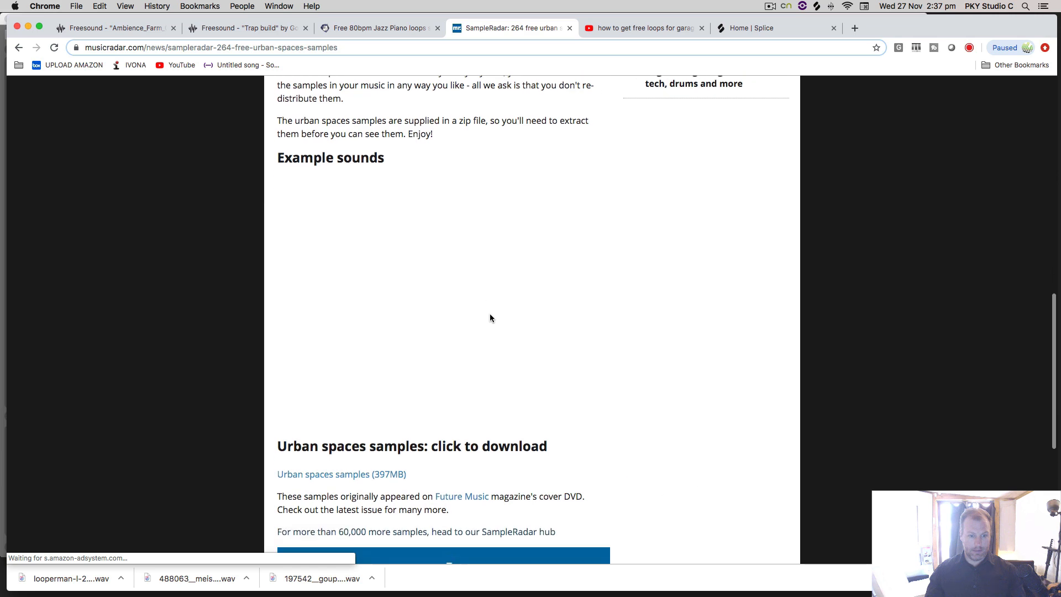
pyautogui.scroll(-1, 473, 334)
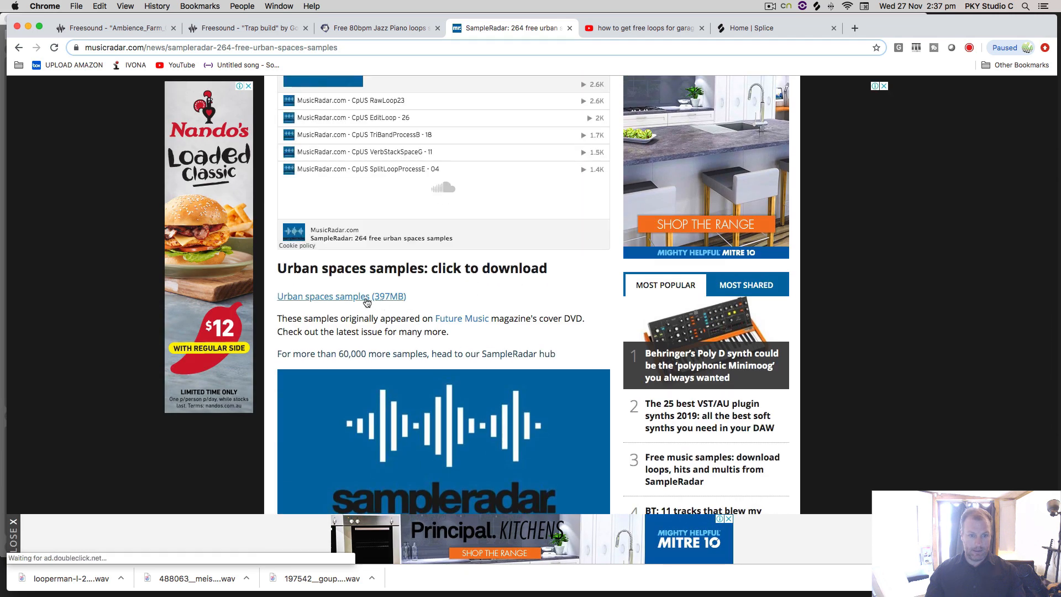
pyautogui.scroll(3, 447, 268)
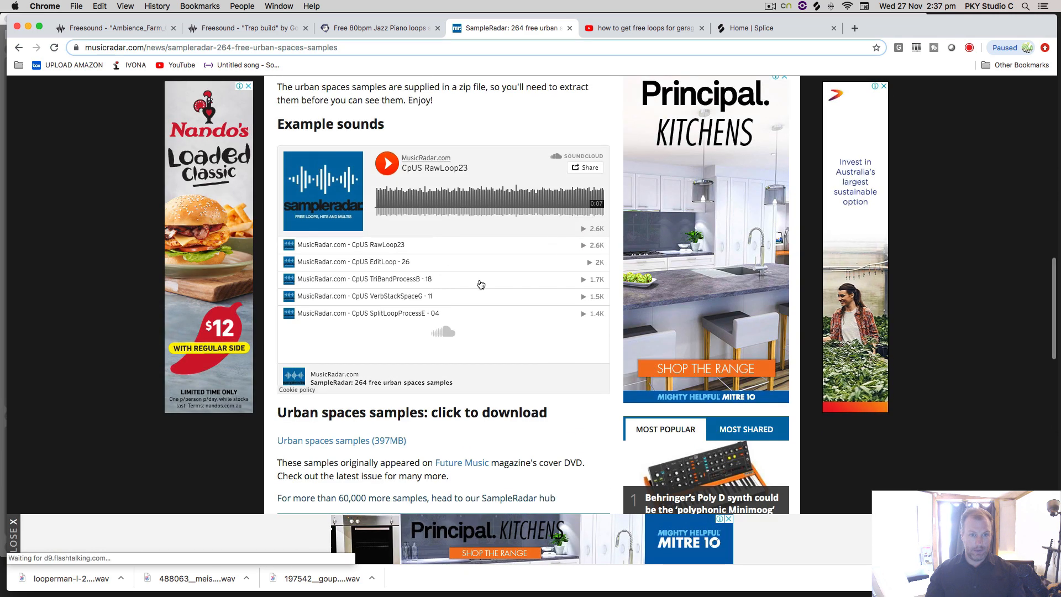
pyautogui.scroll(-3, 367, 408)
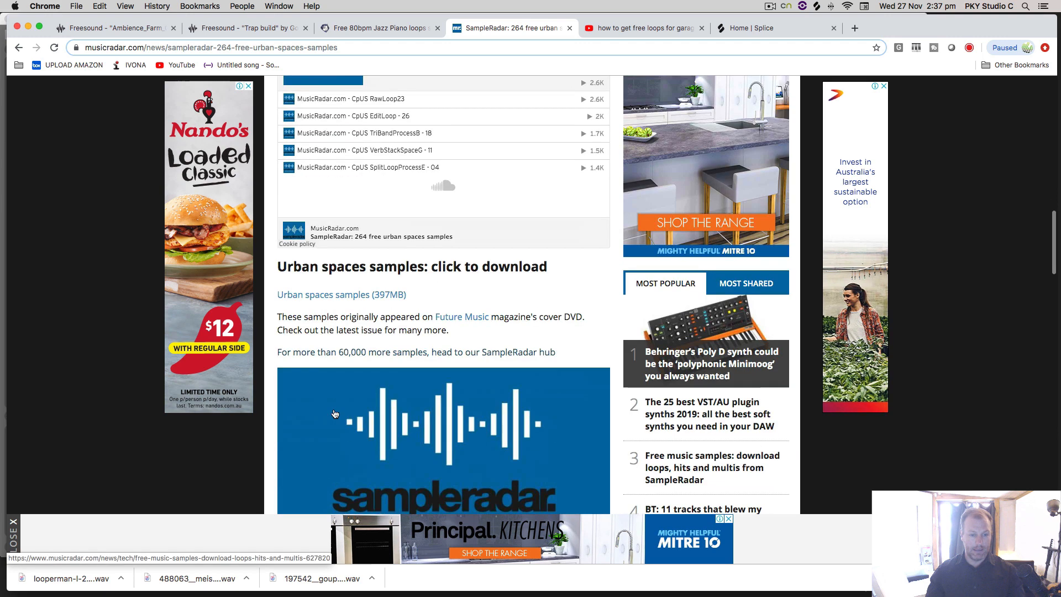
pyautogui.click(319, 276)
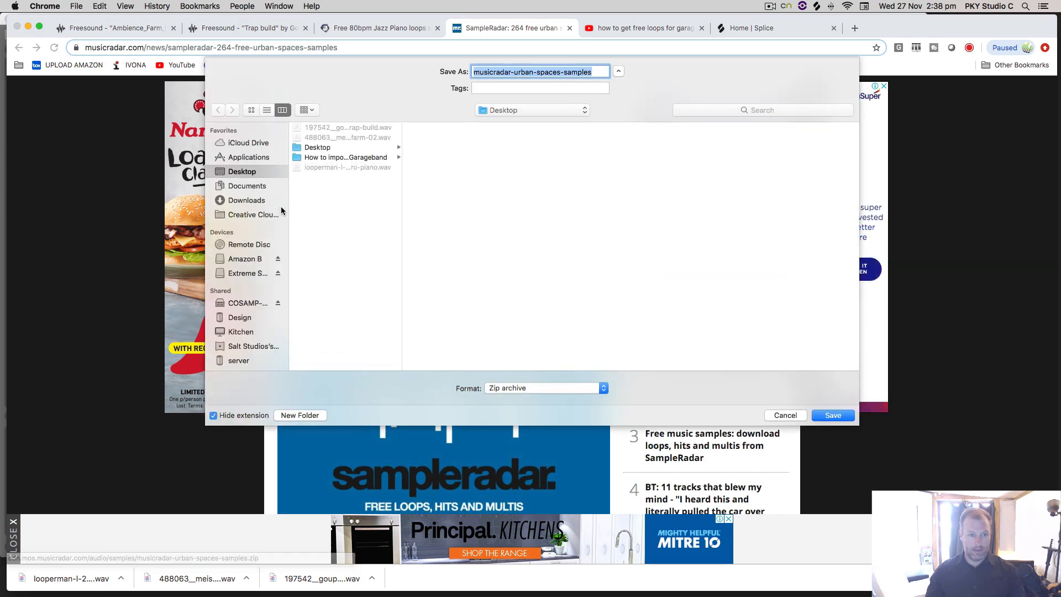
pyautogui.click(833, 415)
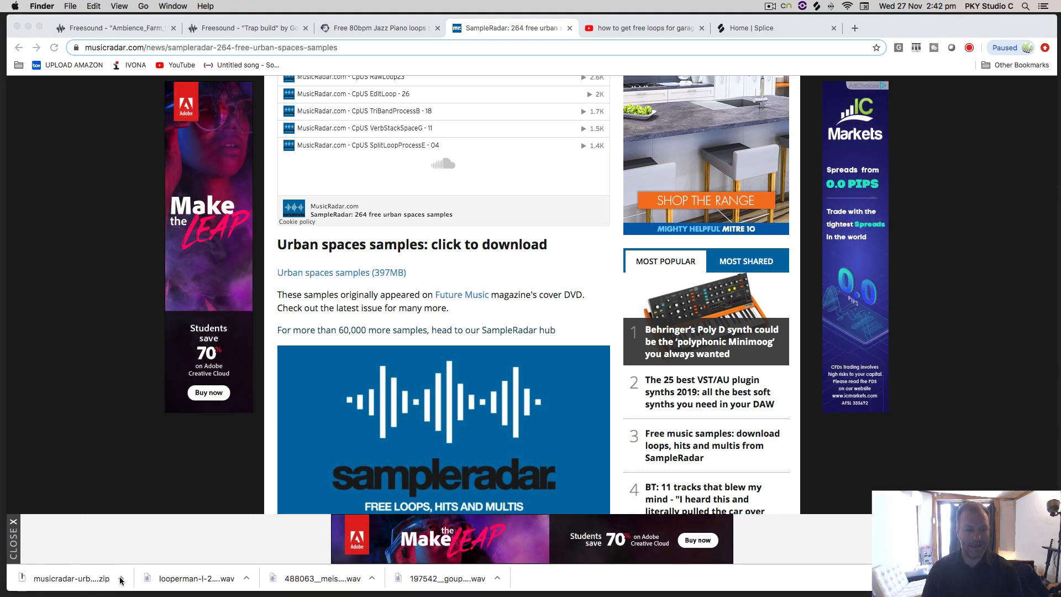
# Extract the downloaded musicradar-urban-spaces-samples.zip in Finder and open the extracted folder
pyautogui.click(121, 580)
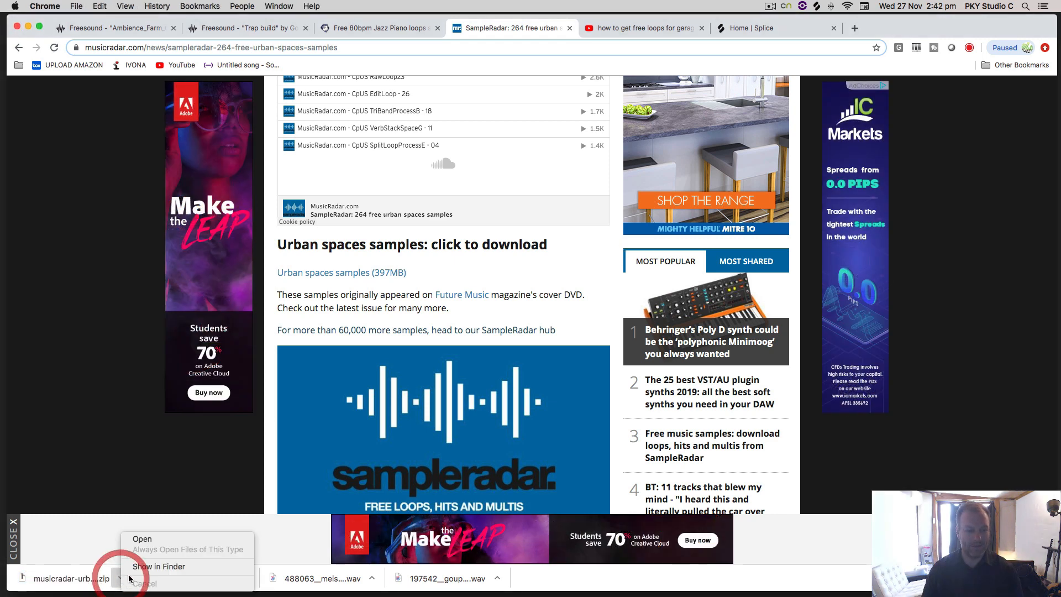
pyautogui.click(152, 564)
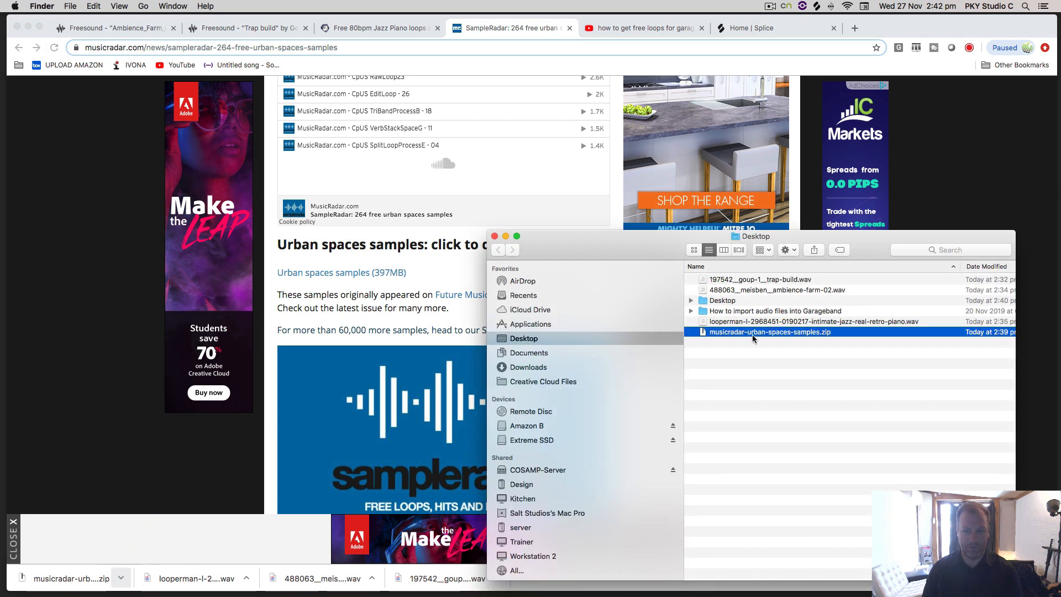
pyautogui.doubleClick(753, 334)
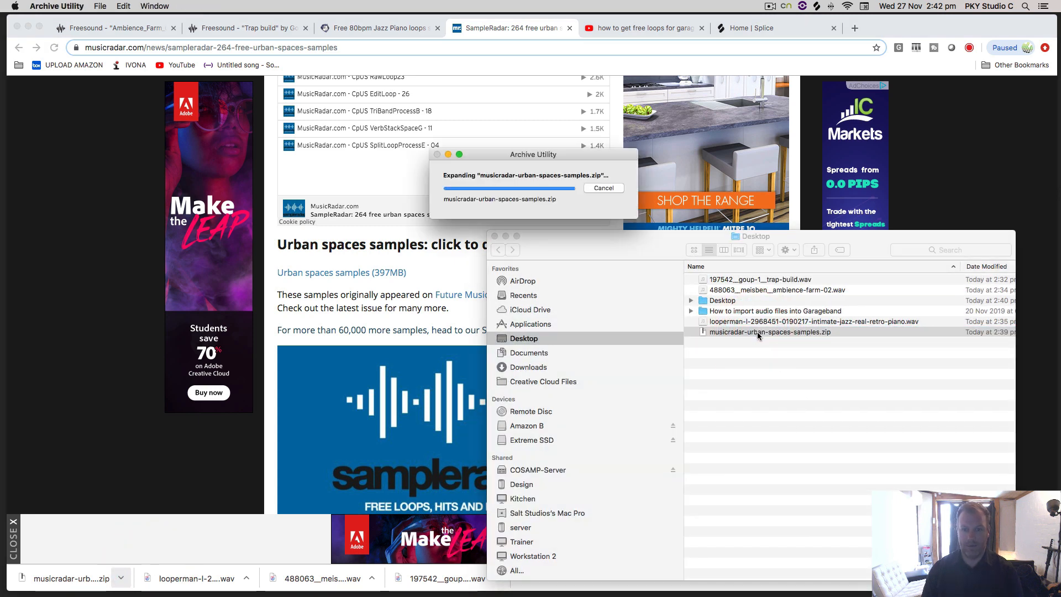
pyautogui.doubleClick(711, 336)
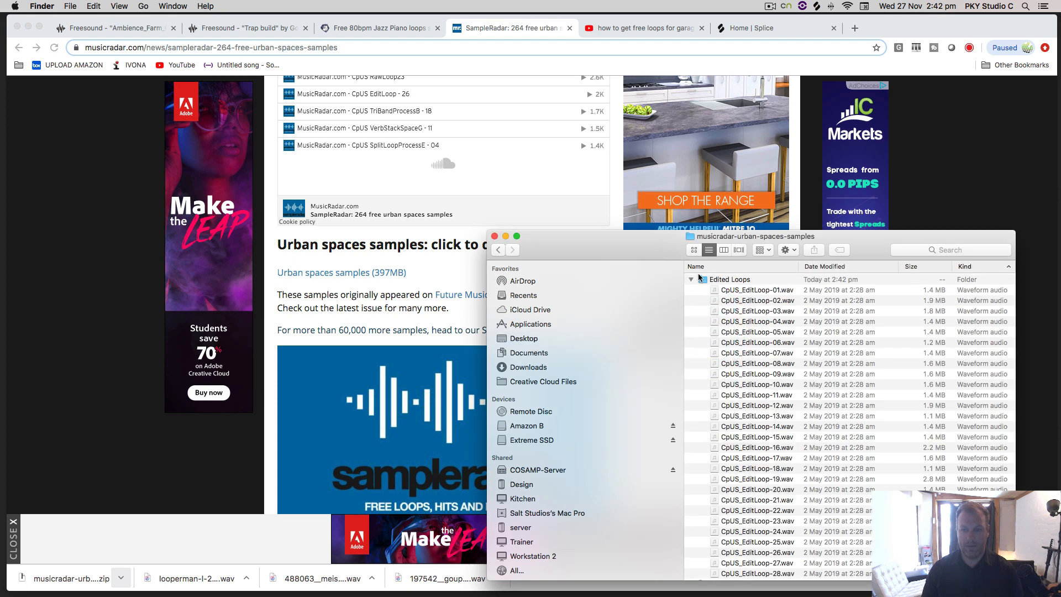
# Reposition the samples folder window with a wider Name column and preview CpUS_EditLoop-01.wav from Edited Loops
pyautogui.moveTo(600, 237); pyautogui.dragTo(263, 96)
pyautogui.moveTo(462, 125); pyautogui.dragTo(546, 125)
pyautogui.click(422, 148)
pyautogui.press('space')
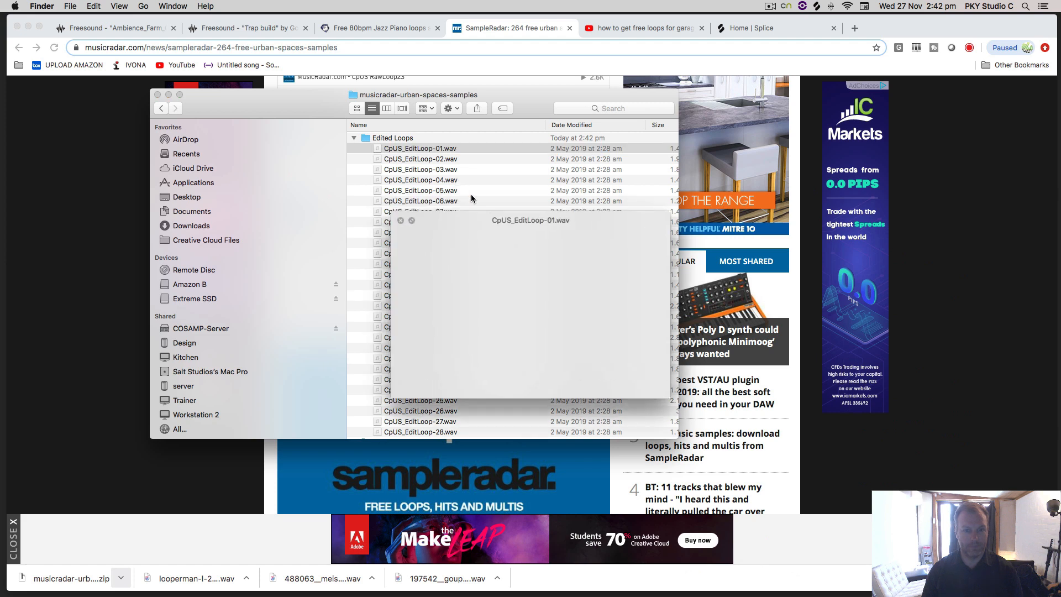
pyautogui.press('space')
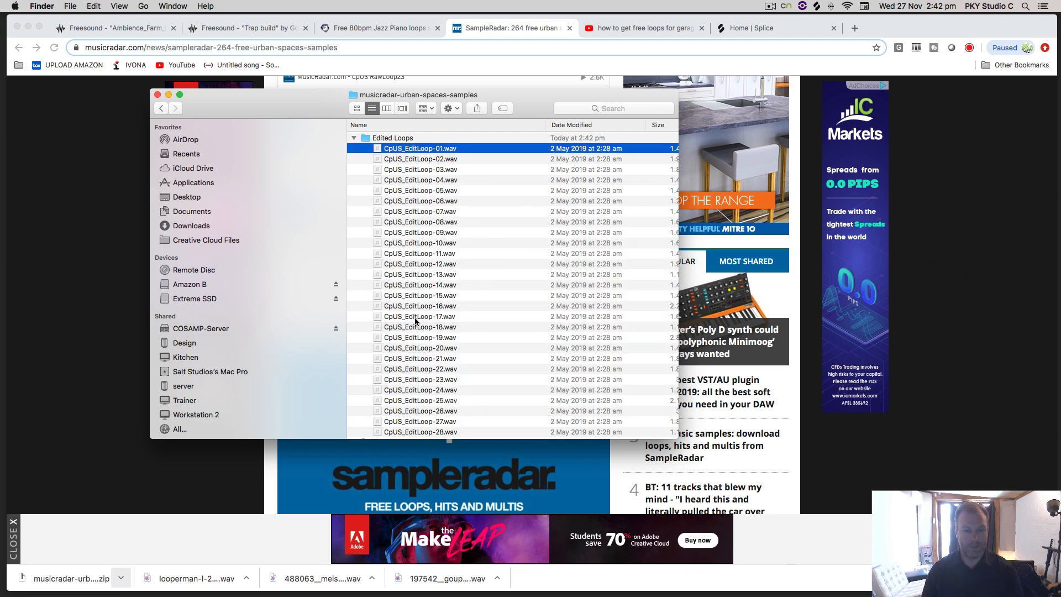
# Preview CpUS_EditLoop-14.wav and CpUS_EditLoop-18.wav in the Edited Loops folder
pyautogui.scroll(-3, 428, 245)
pyautogui.click(428, 244)
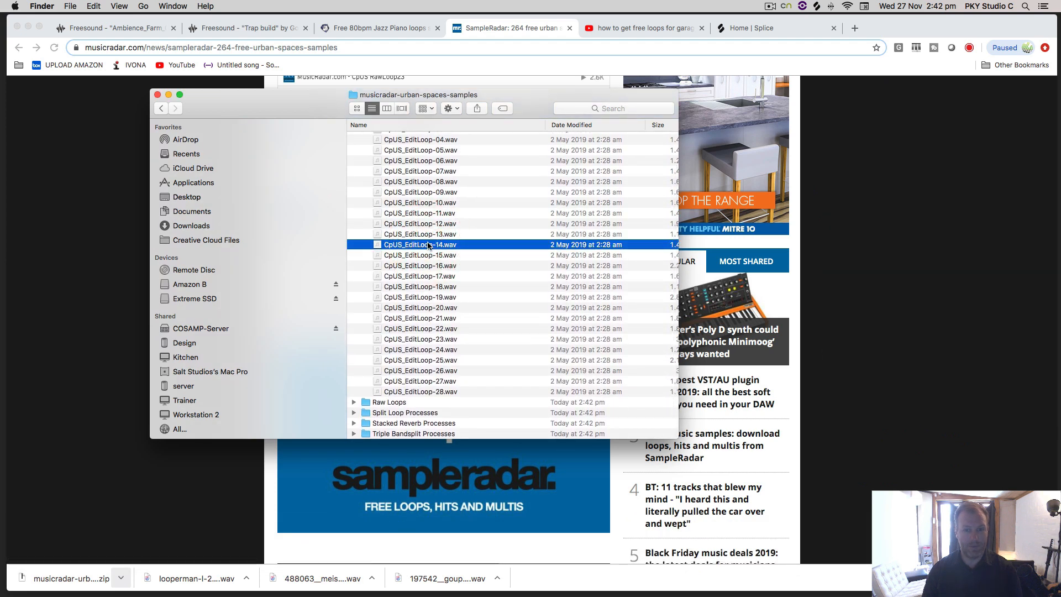
pyautogui.press('space')
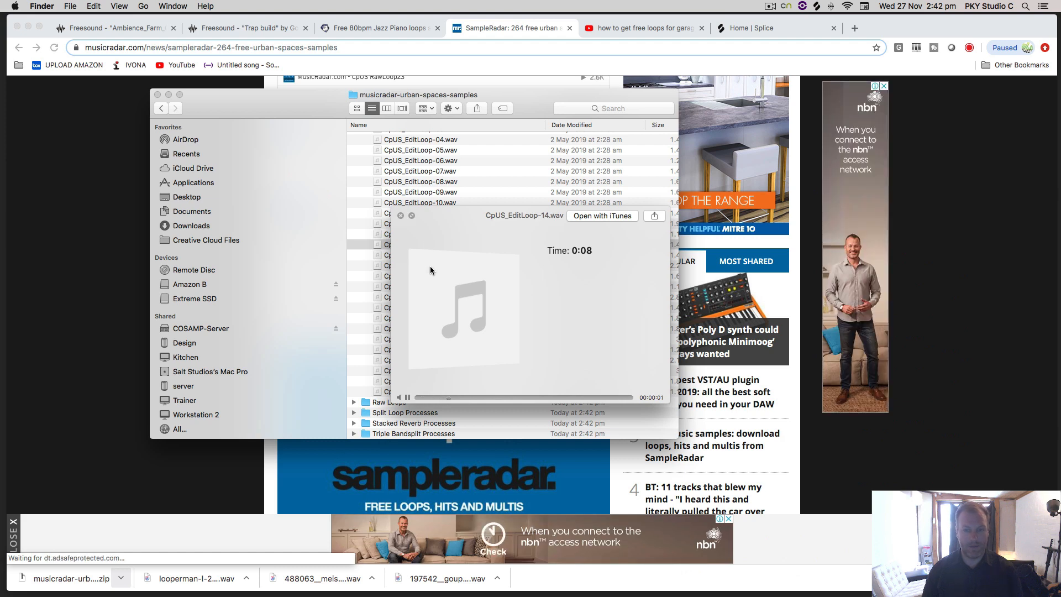
pyautogui.press('space')
pyautogui.click(426, 288)
pyautogui.press('space')
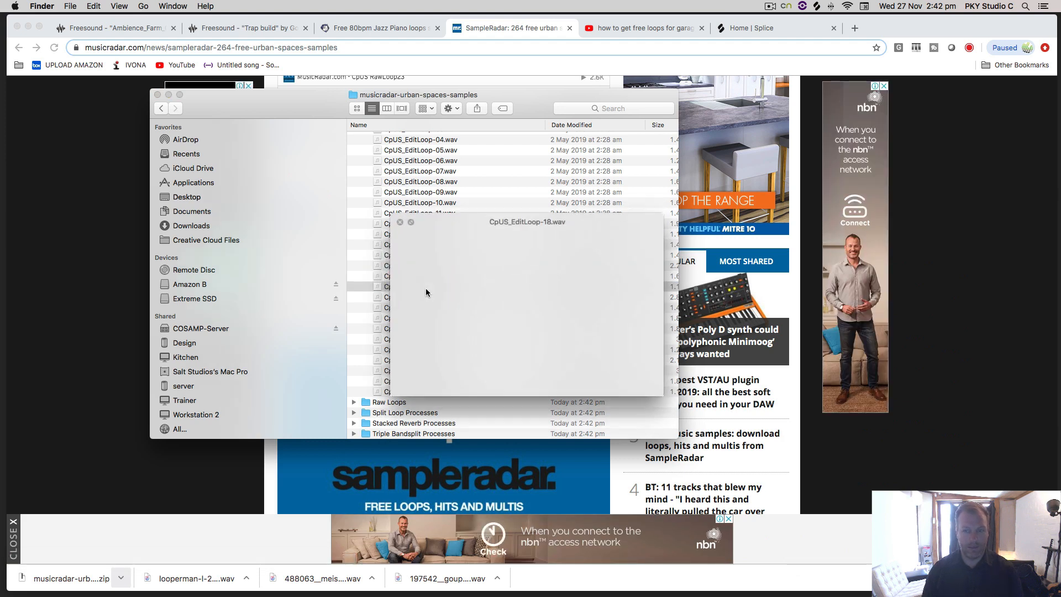
pyautogui.press('space')
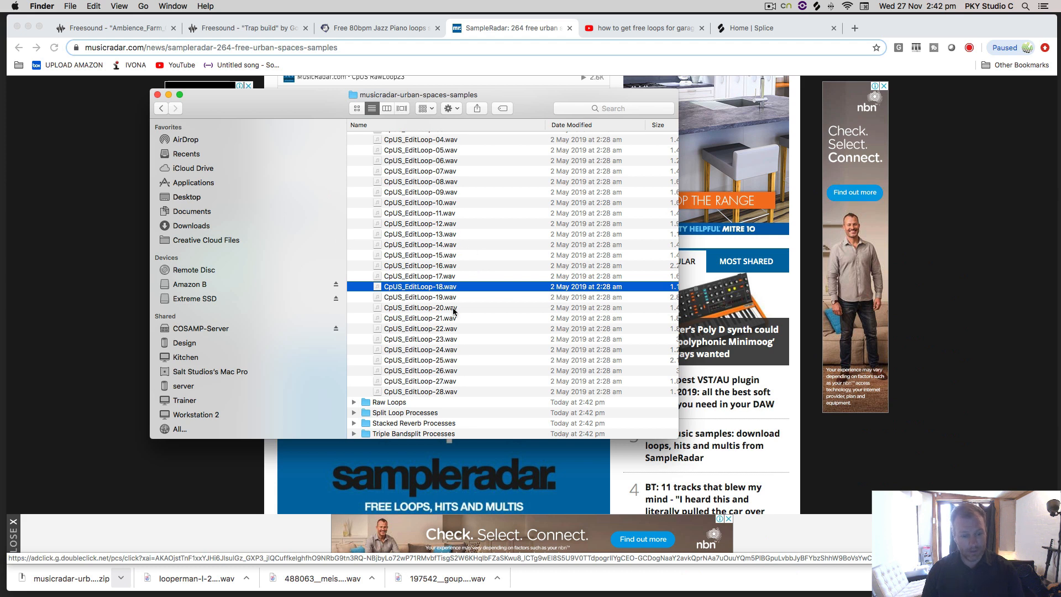
# Switch to The Fool project in GarageBand, delete the guitar-strum_3 region and reposition the project window so all vocal tracks are reachable
pyautogui.moveTo(274, 593)
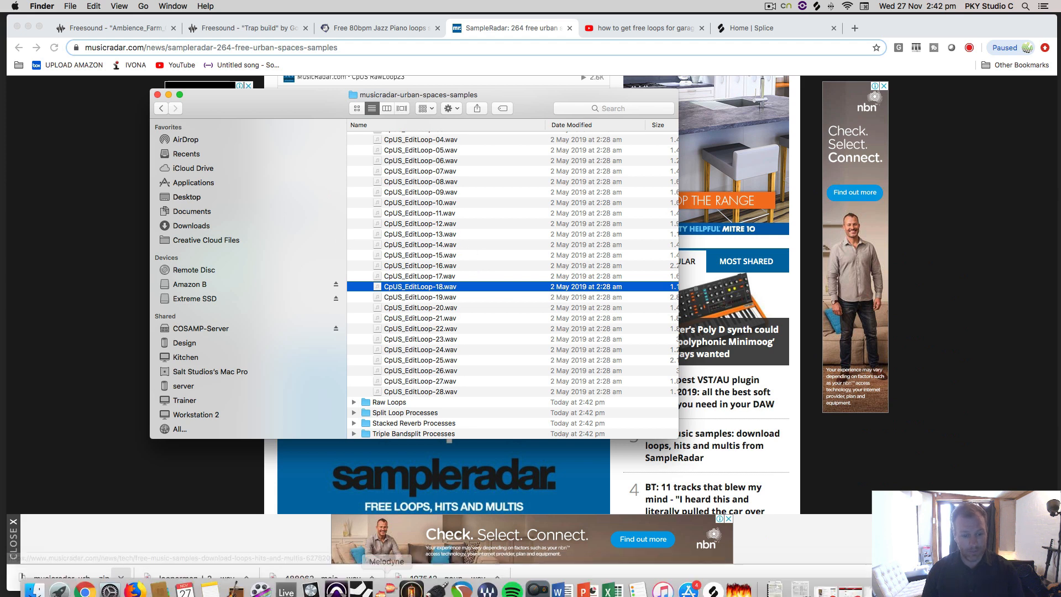
pyautogui.click(238, 590)
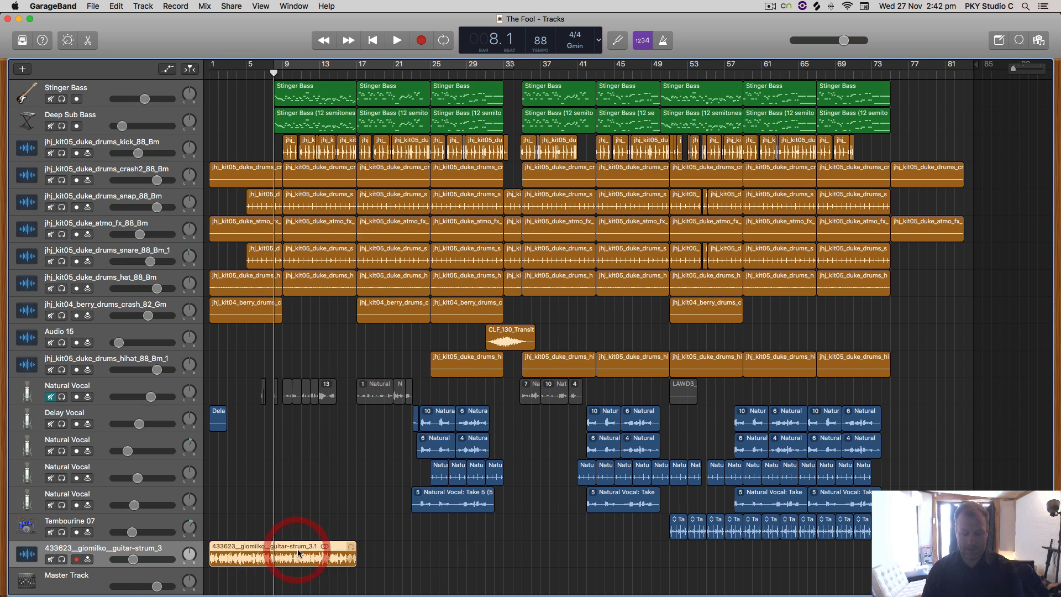
pyautogui.press('Delete')
pyautogui.moveTo(263, 43); pyautogui.dragTo(281, 213)
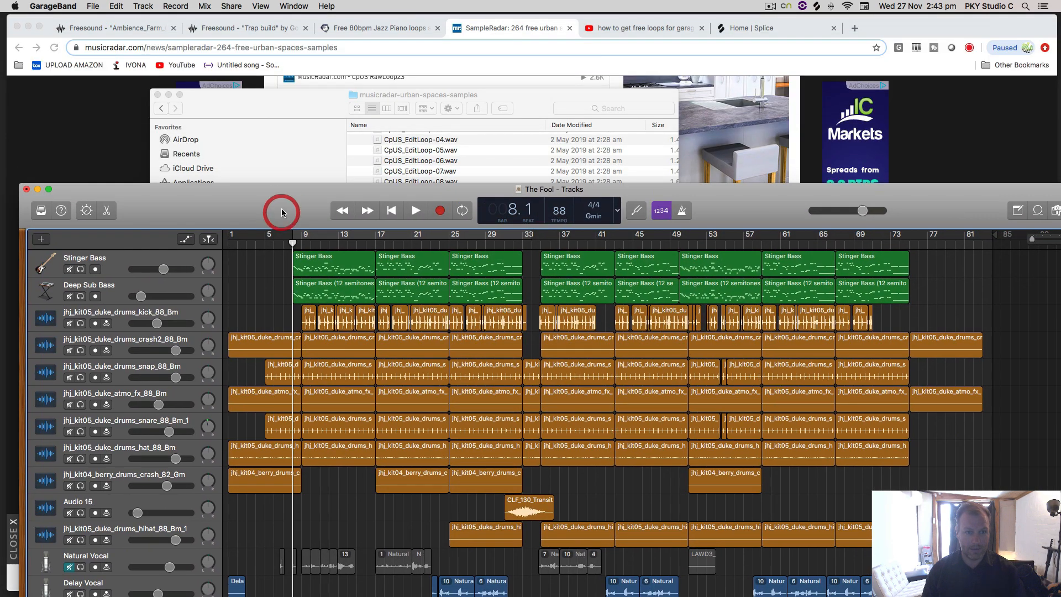
pyautogui.click(258, 111)
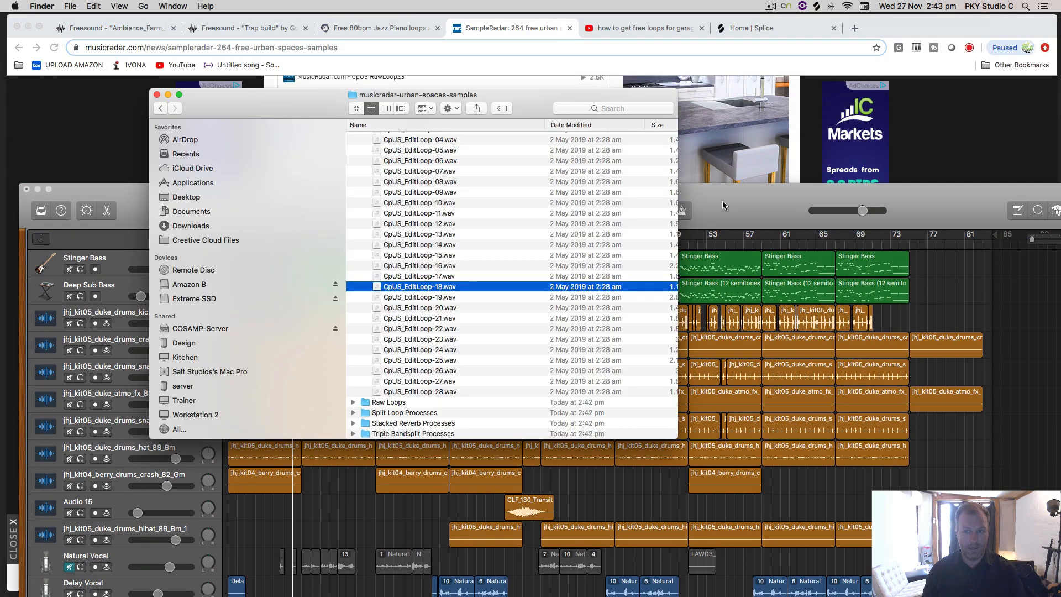
pyautogui.moveTo(723, 205); pyautogui.dragTo(730, 82)
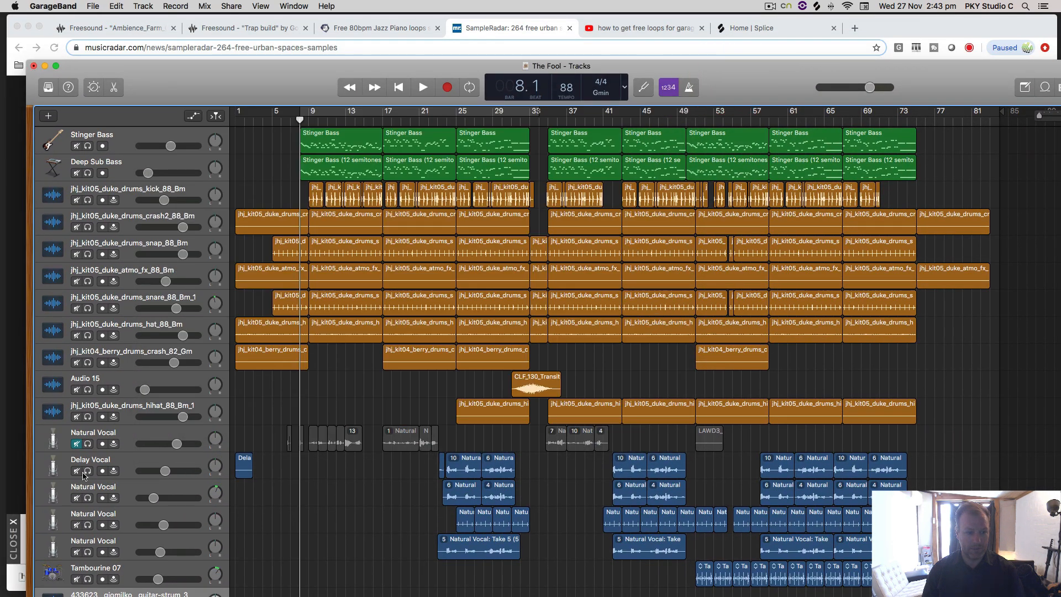
# Mute the Delay Vocal track and the three Natural Vocal tracks below it, and unmute the Natural Vocal track above it
pyautogui.click(76, 471)
pyautogui.click(76, 498)
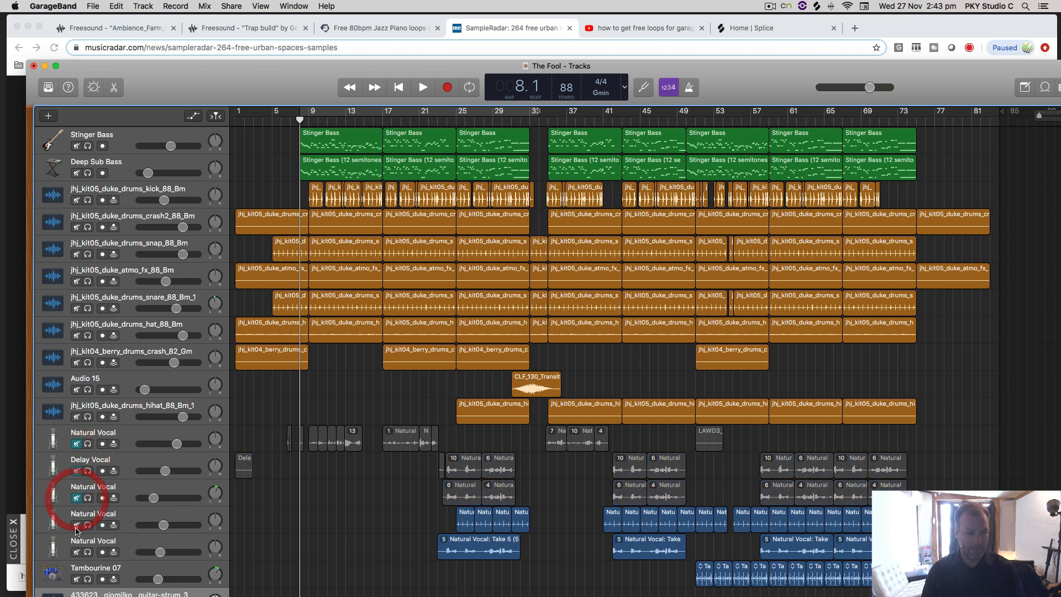
pyautogui.click(76, 525)
pyautogui.click(76, 552)
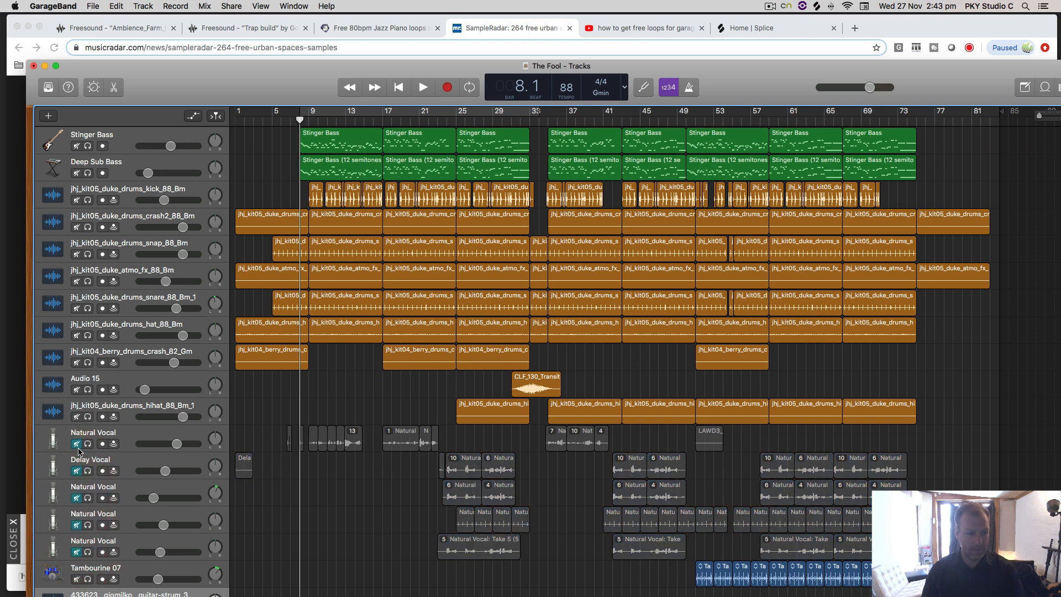
pyautogui.click(76, 444)
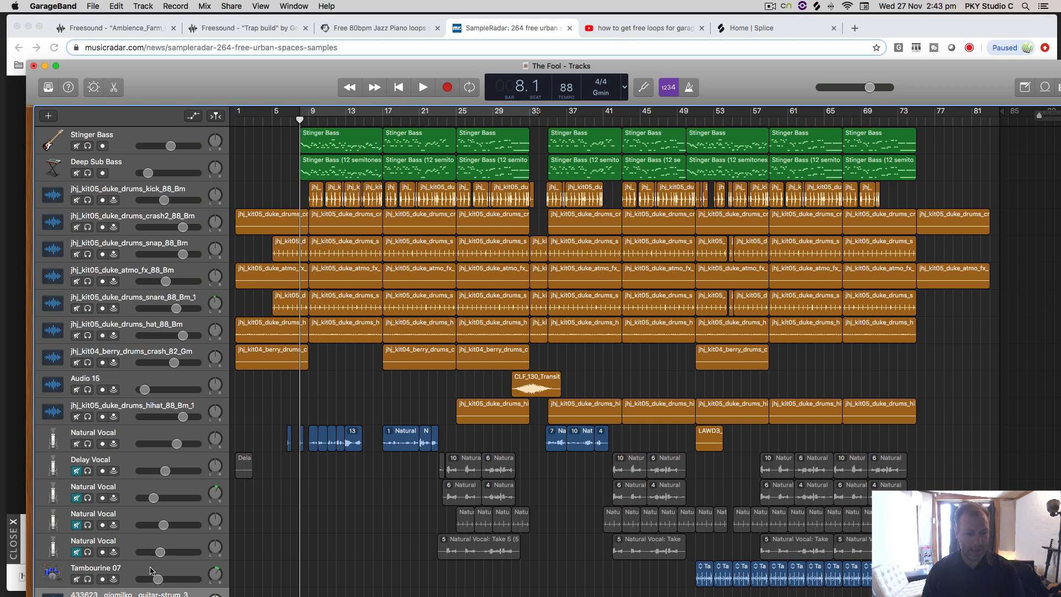
# Minimize the Chrome window and add a new audio track below the guitar-strum_3 track in The Fool project
pyautogui.scroll(-2, 151, 571)
pyautogui.click(245, 48)
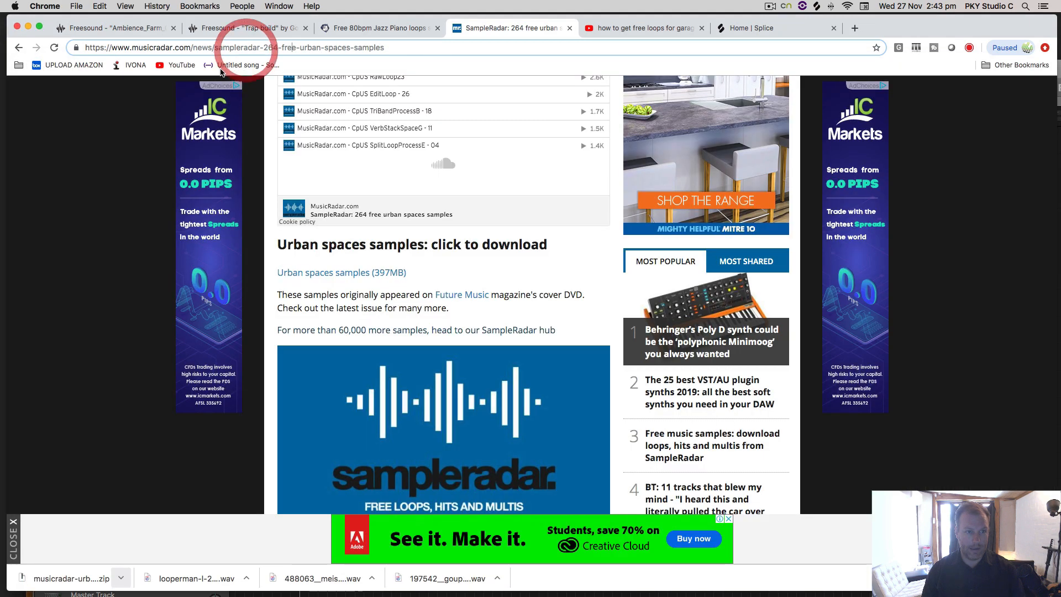
pyautogui.click(28, 27)
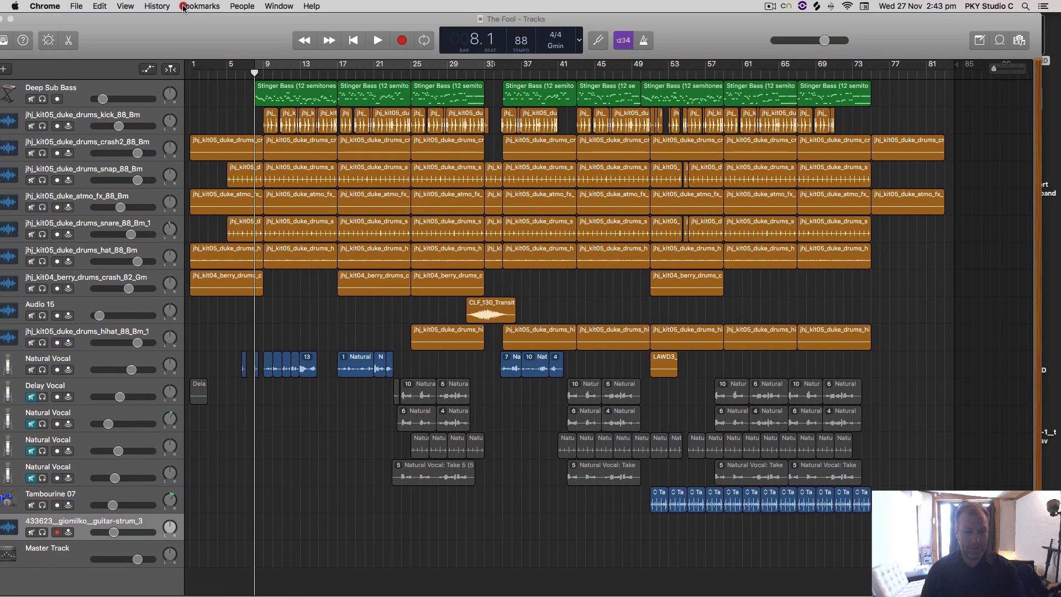
pyautogui.moveTo(184, 6); pyautogui.dragTo(198, 6)
pyautogui.click(95, 520)
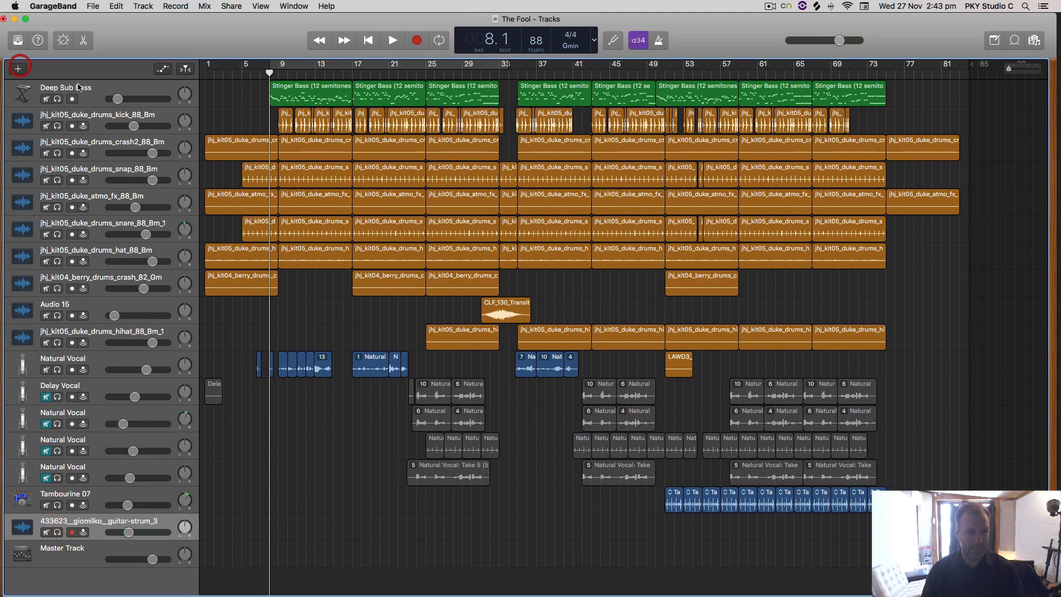
pyautogui.doubleClick(487, 126)
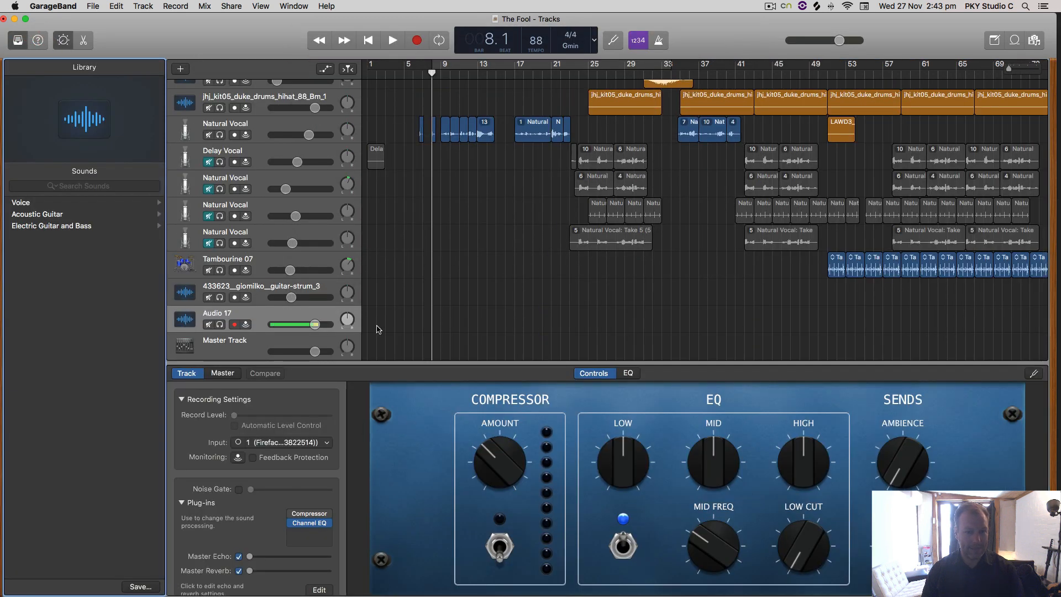
# Place the musicradar-urban-spaces-samples Finder window beside the start of GarageBand's timeline and preview CpUS_EditLoop-18.wav
pyautogui.moveTo(877, 31); pyautogui.dragTo(780, 26)
pyautogui.hotkey('ctrl', 'Up')
pyautogui.click(309, 104)
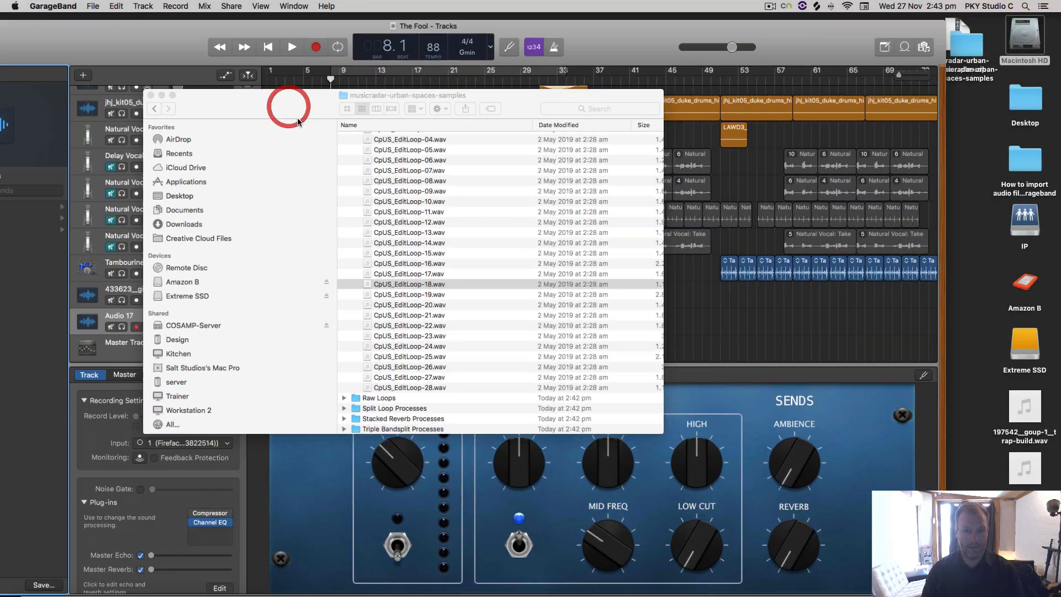
pyautogui.moveTo(297, 117); pyautogui.dragTo(744, 98)
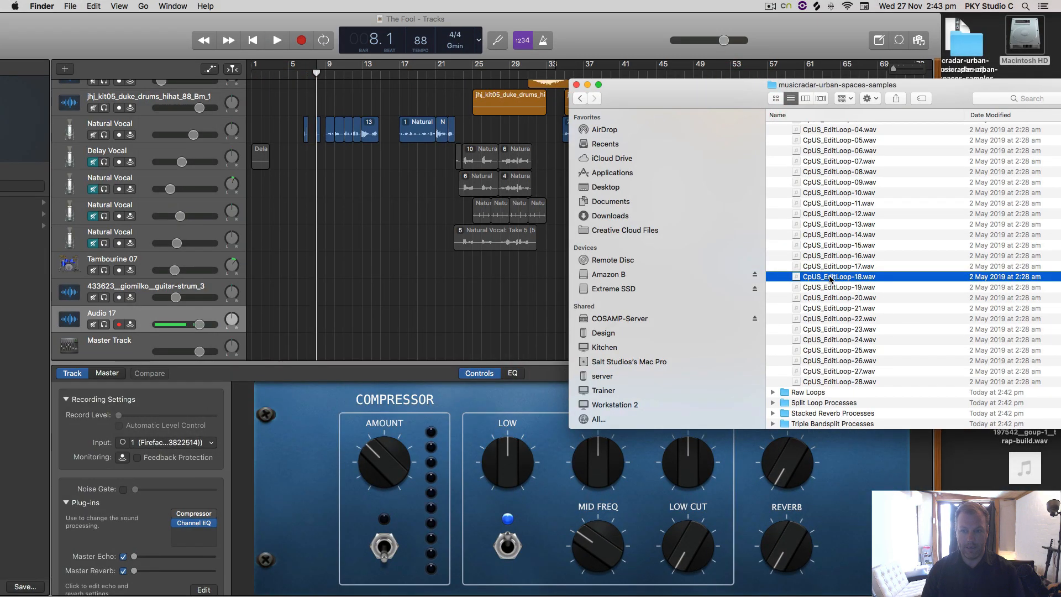
pyautogui.press('space')
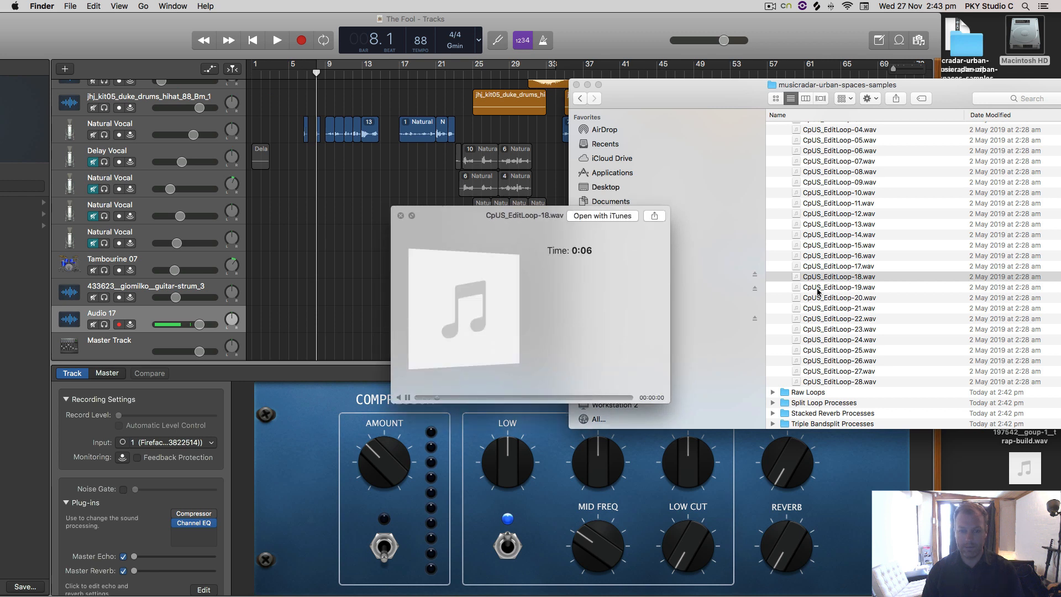
pyautogui.press('space')
# Import CpUS_EditLoop-18.wav onto the new audio track at bar 1 and loop it to the end of the hi-hat regions
pyautogui.moveTo(829, 278); pyautogui.dragTo(269, 314)
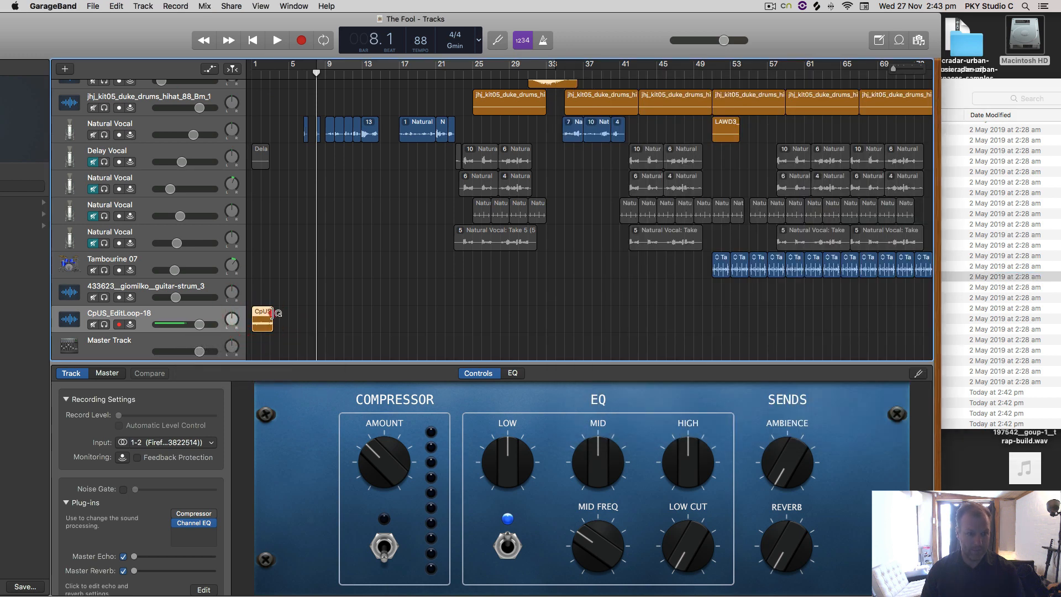
pyautogui.moveTo(278, 313); pyautogui.dragTo(896, 314)
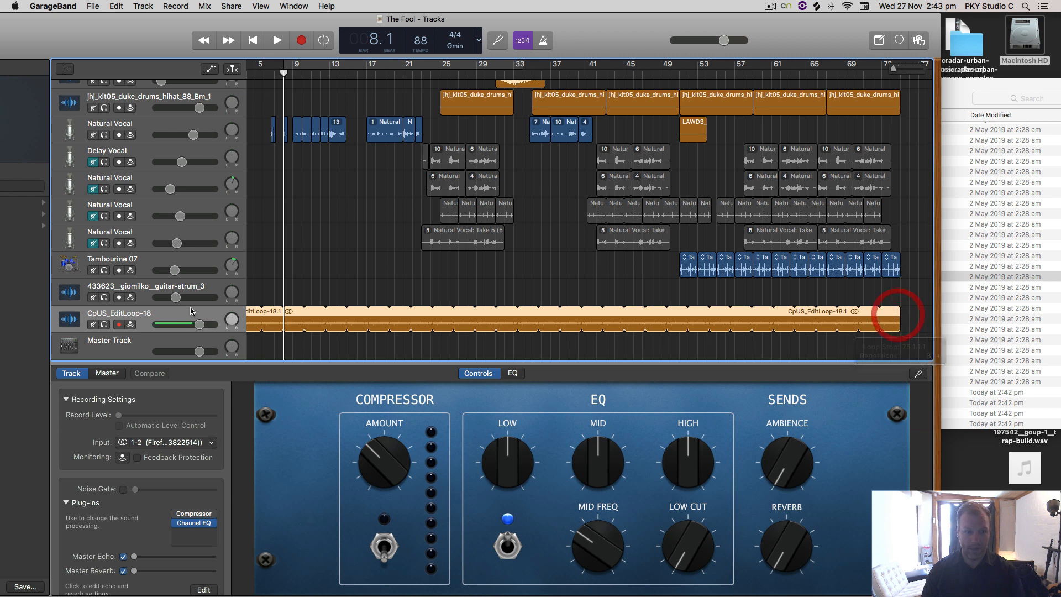
# Play the song from about bar 4 and lower the CpUS_EditLoop-18 track's volume to about -24 dB
pyautogui.moveTo(204, 325); pyautogui.dragTo(143, 327)
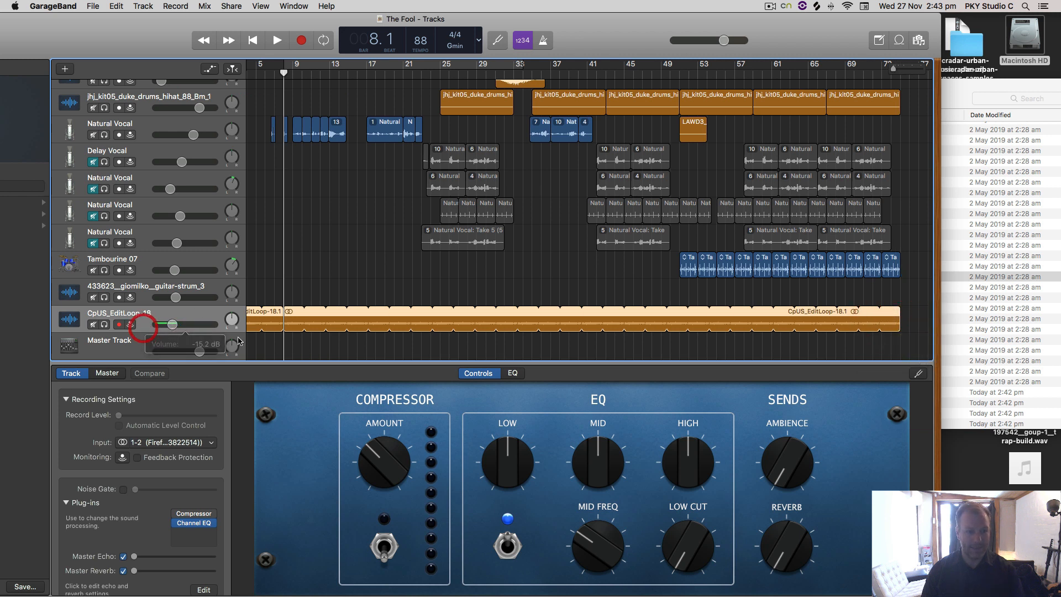
pyautogui.hscroll(-3, 322, 192)
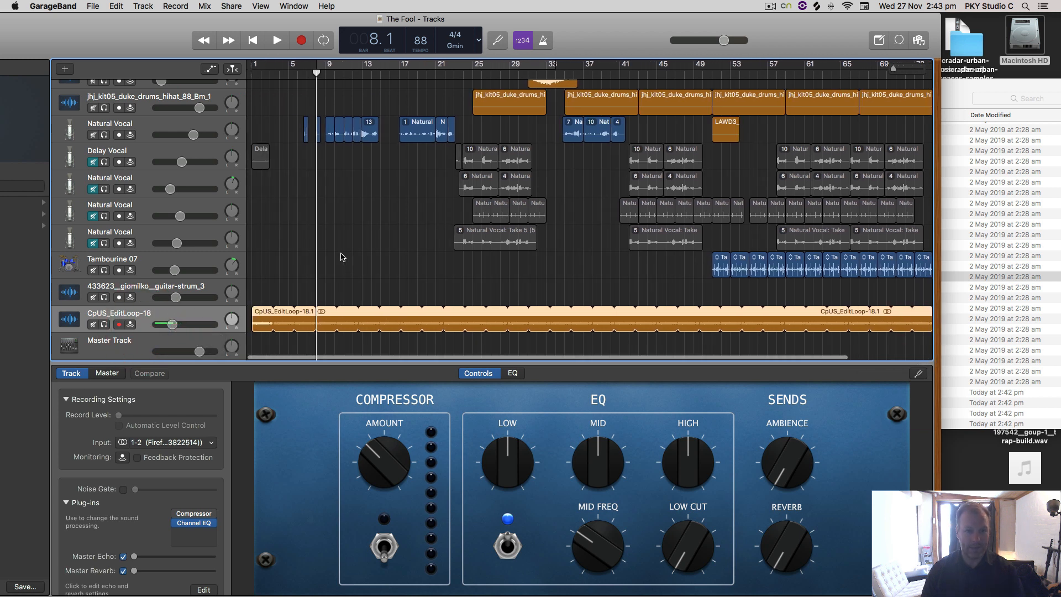
pyautogui.click(281, 72)
pyautogui.scroll(1, 358, 216)
pyautogui.press('space')
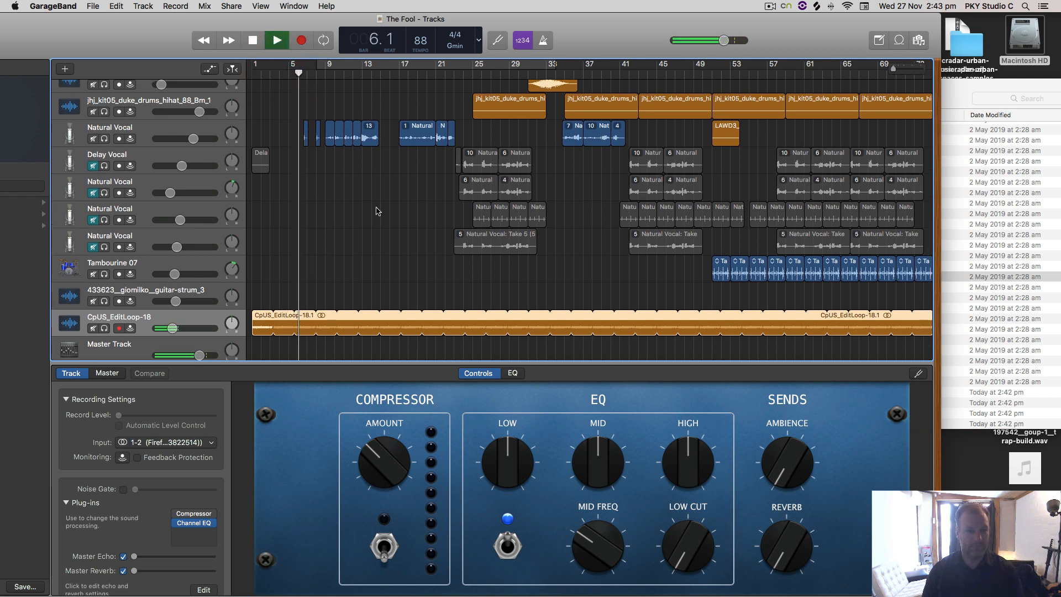
pyautogui.moveTo(172, 329); pyautogui.dragTo(170, 329)
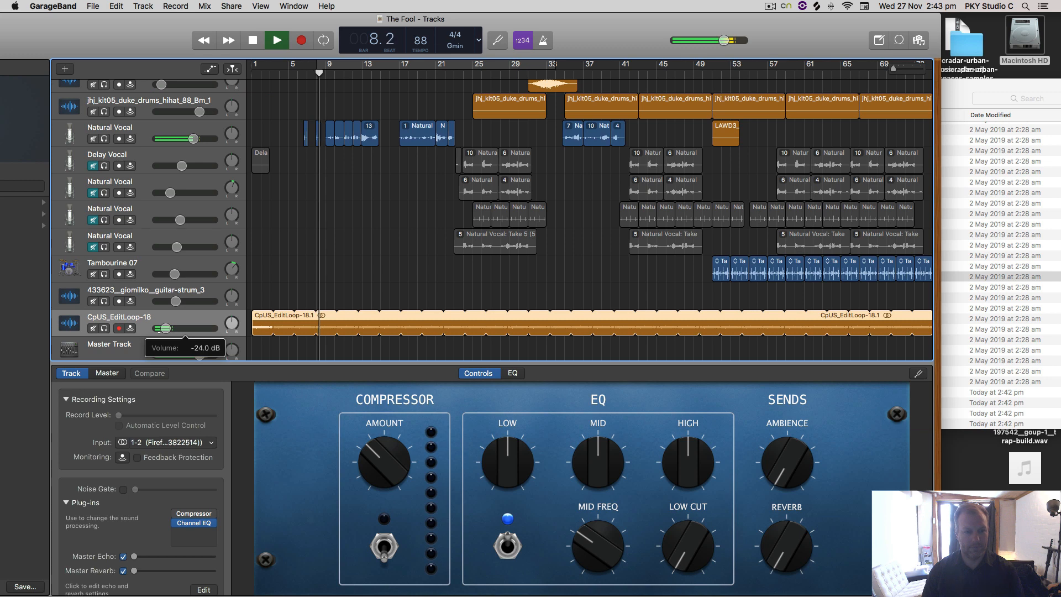
pyautogui.moveTo(166, 328); pyautogui.dragTo(165, 329)
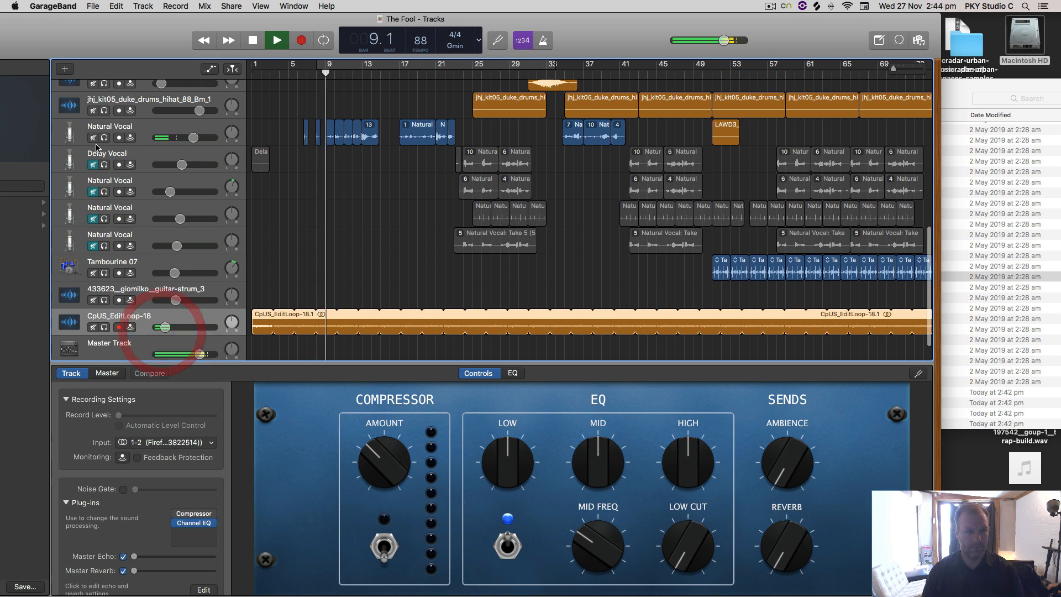
# Mute the uppermost Natural Vocal track to hear the loop against the drums, and stop playback
pyautogui.click(104, 138)
pyautogui.click(93, 139)
pyautogui.click(105, 138)
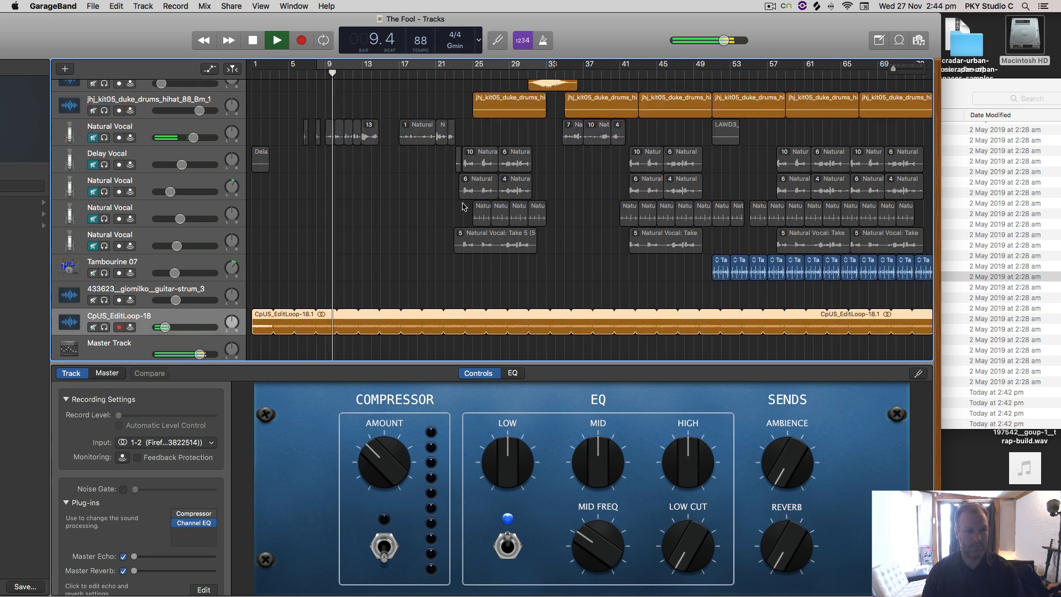
pyautogui.scroll(10, 465, 221)
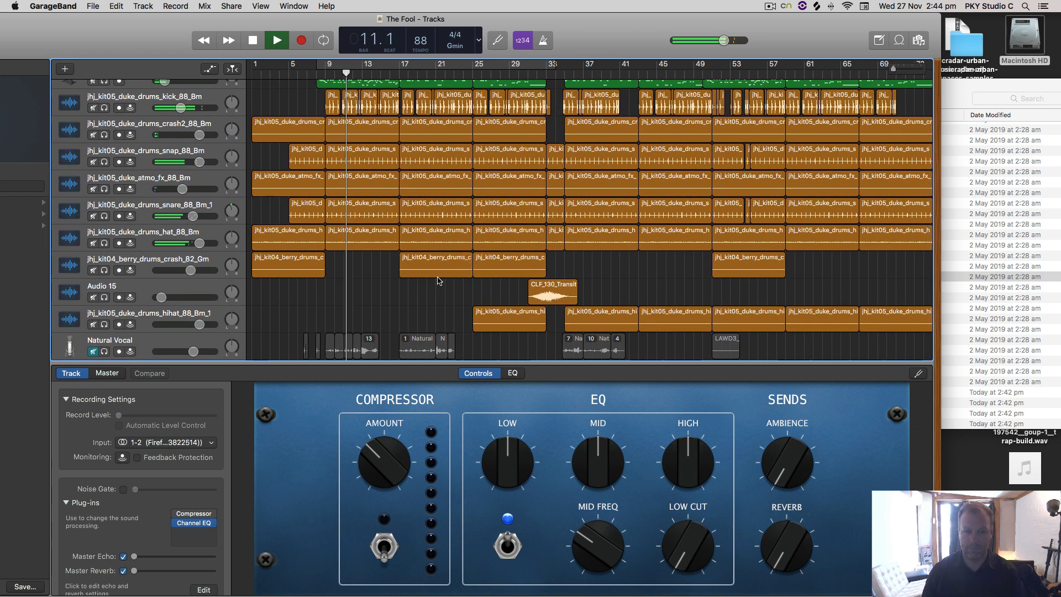
pyautogui.press('space')
# Minimize the GarageBand project, switch to the Splice home page in Chrome and close the downloads bar
pyautogui.moveTo(143, 24); pyautogui.dragTo(291, 28)
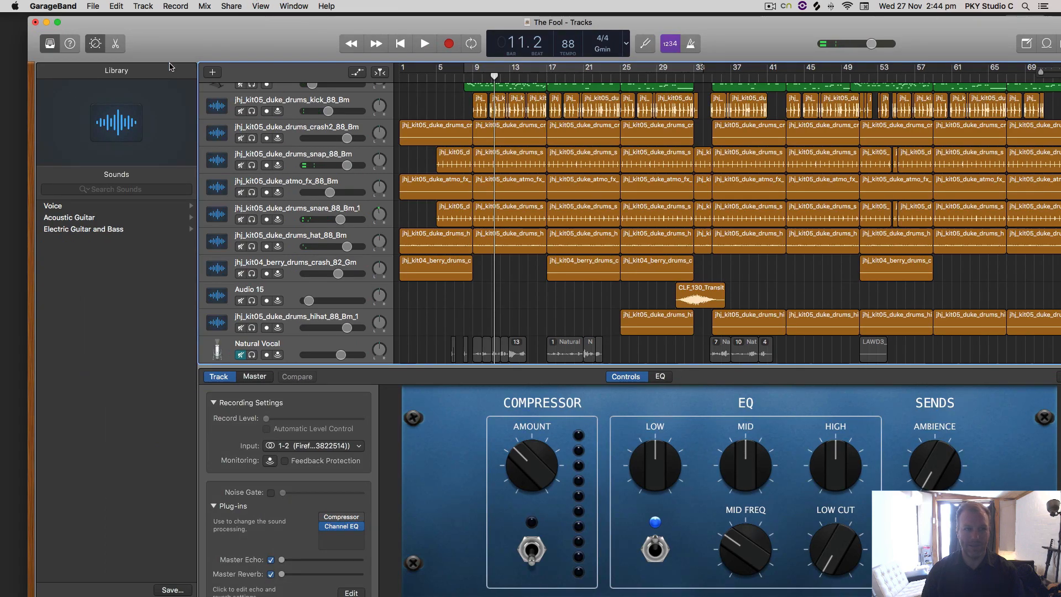
pyautogui.click(46, 23)
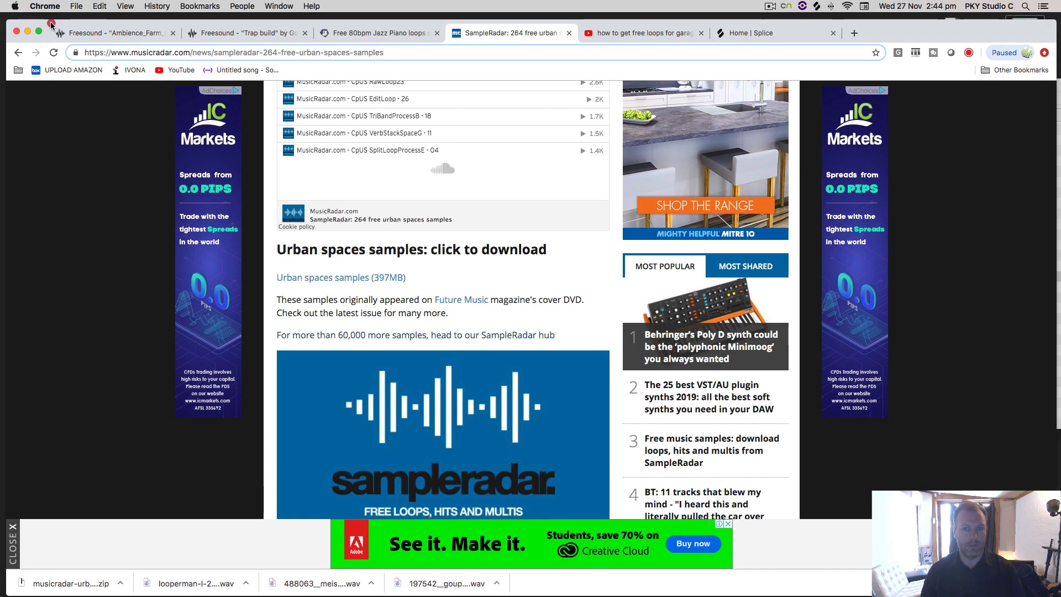
pyautogui.click(55, 30)
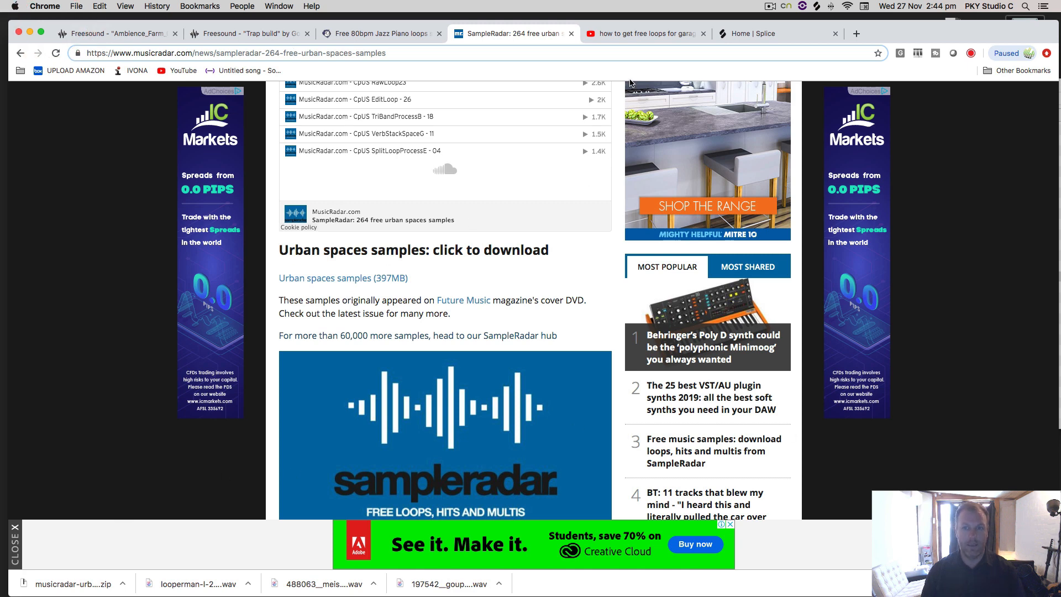
pyautogui.click(756, 35)
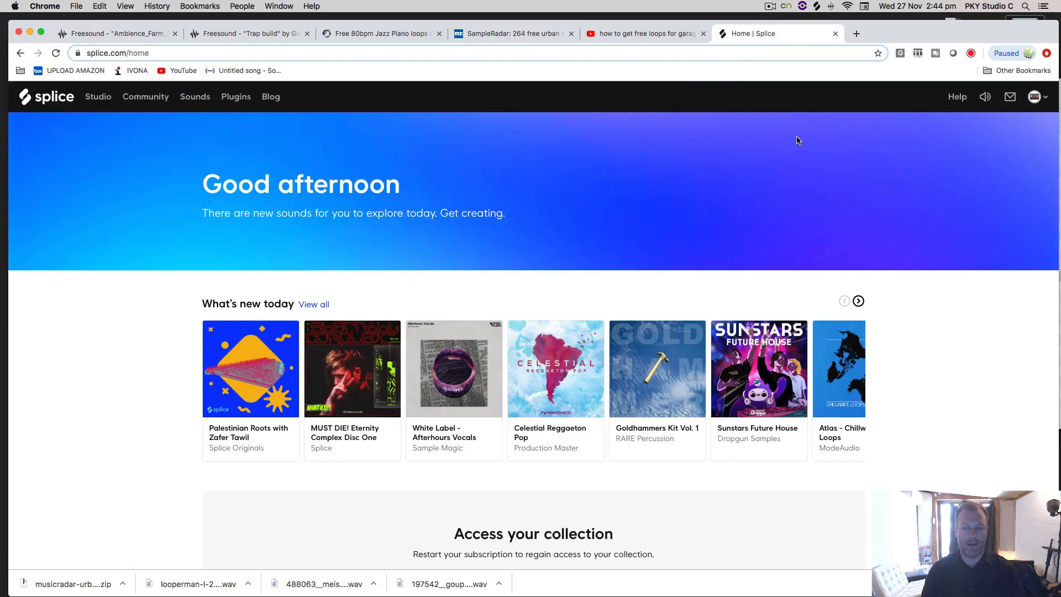
pyautogui.moveTo(931, 39); pyautogui.dragTo(934, 33)
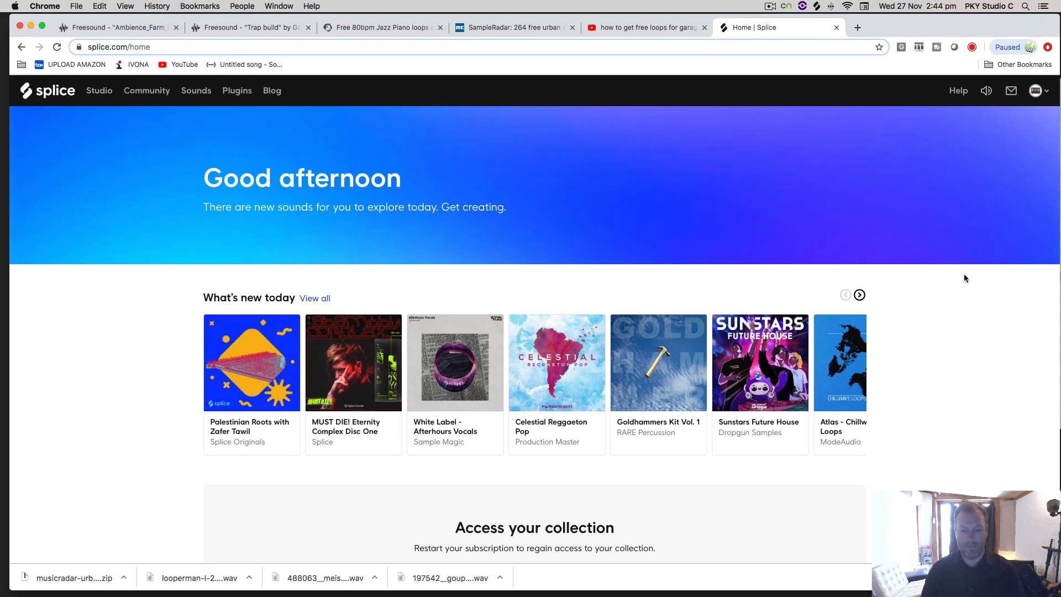
pyautogui.click(1049, 577)
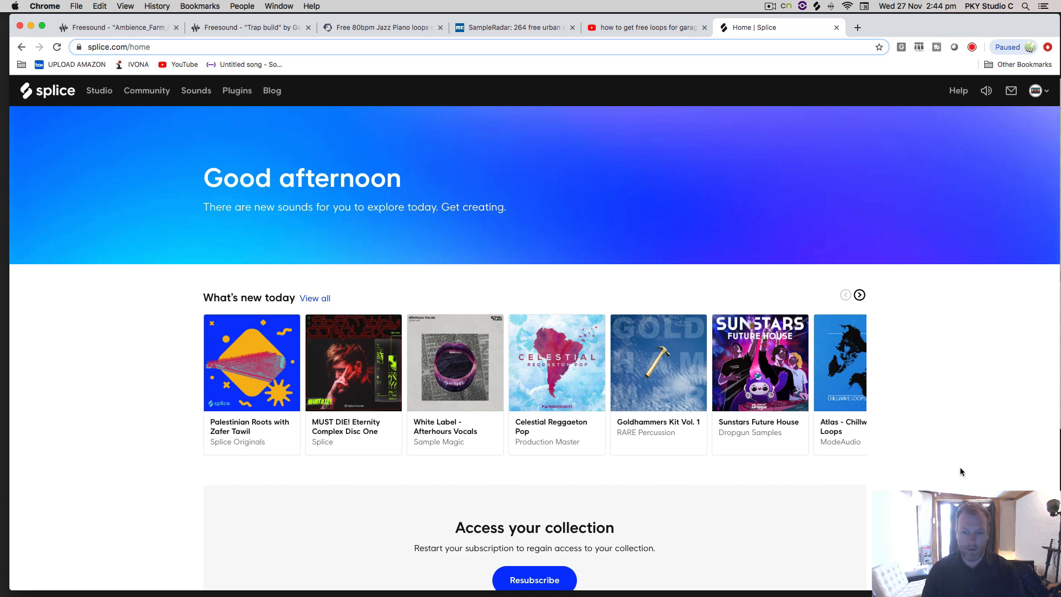
# Browse What's new today and Popular this week on Splice, and open the Plugins section to view its Rent-to-Own offers
pyautogui.click(860, 295)
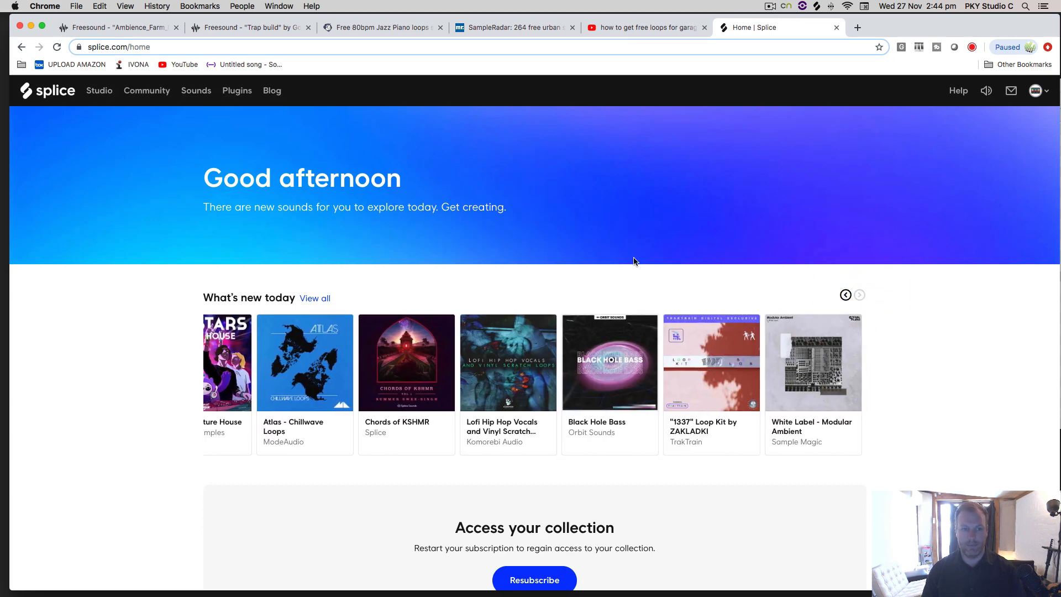
pyautogui.scroll(-3, 107, 462)
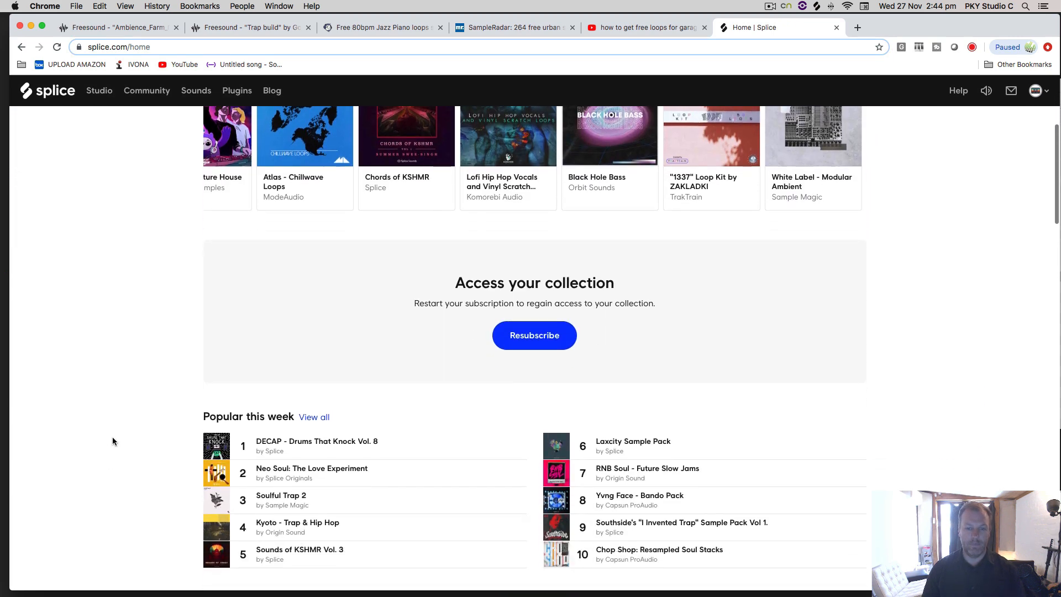
pyautogui.scroll(5, 107, 439)
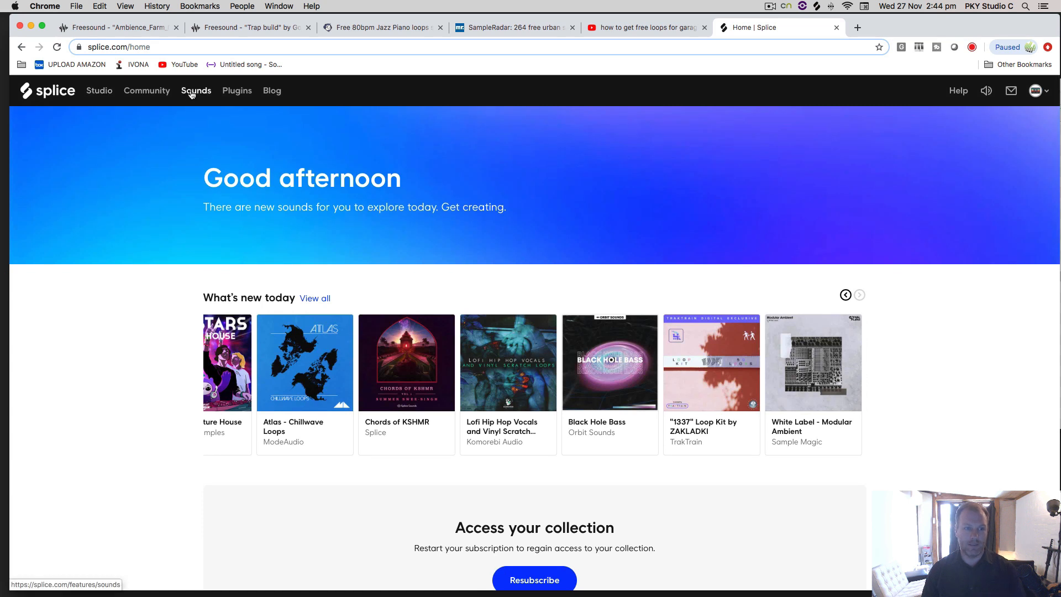
pyautogui.click(236, 92)
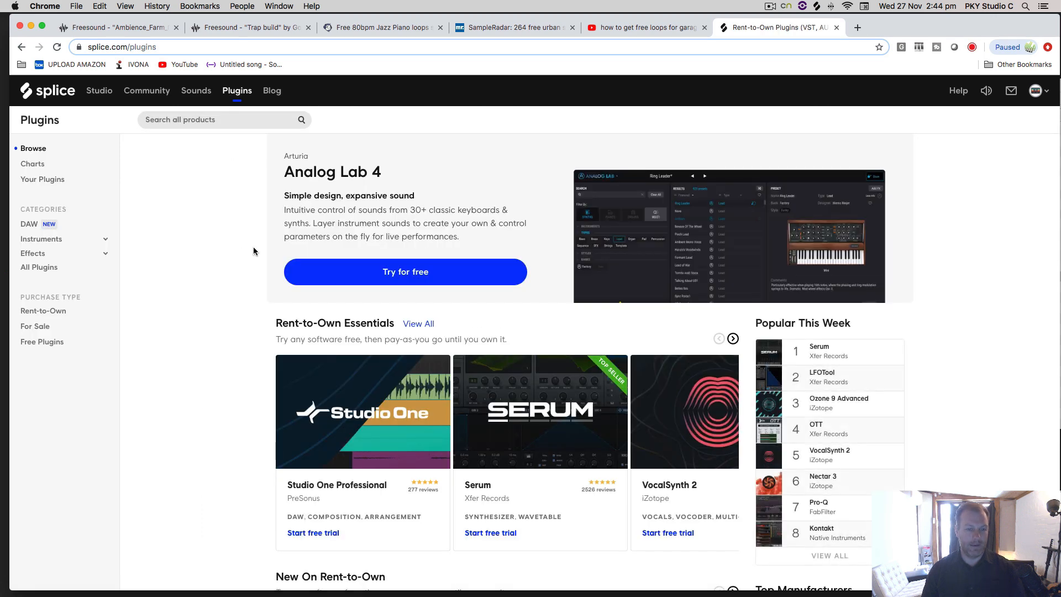
pyautogui.scroll(-3, 259, 406)
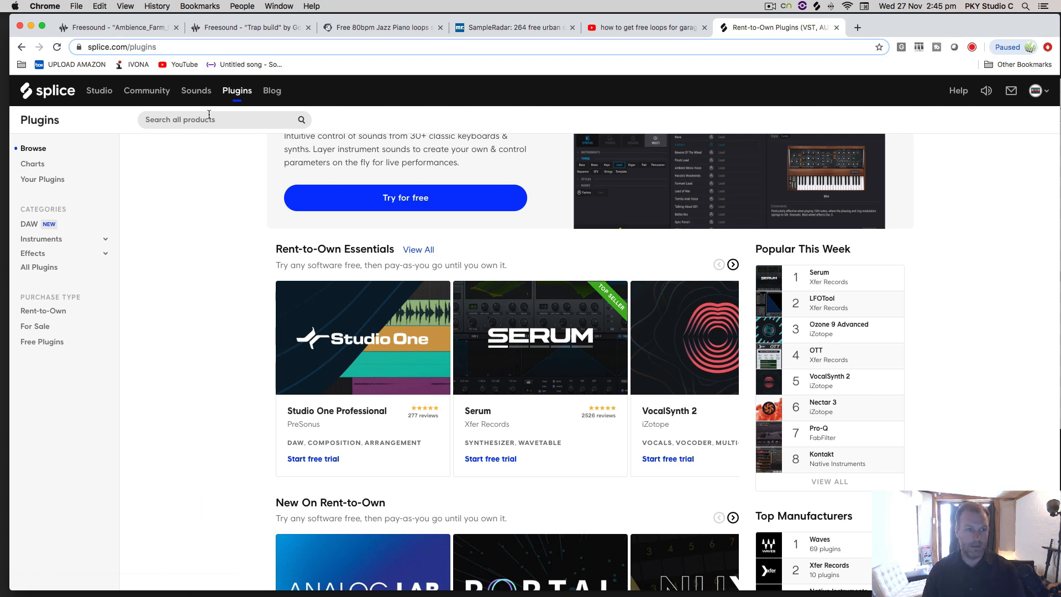
# Open Splice's Sounds section and get started to view its credit and billing plans
pyautogui.click(195, 97)
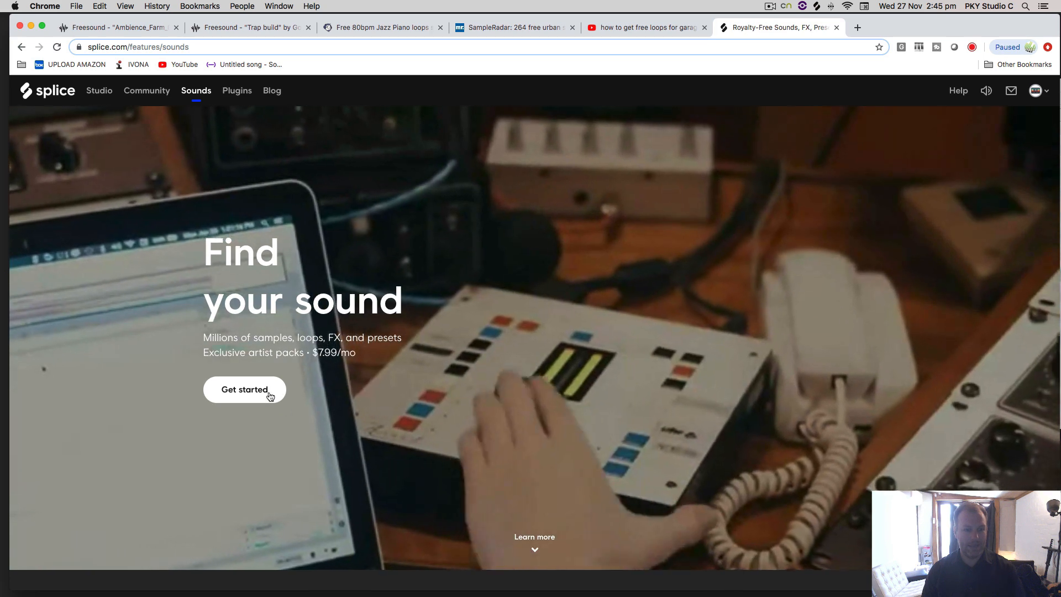
pyautogui.click(269, 391)
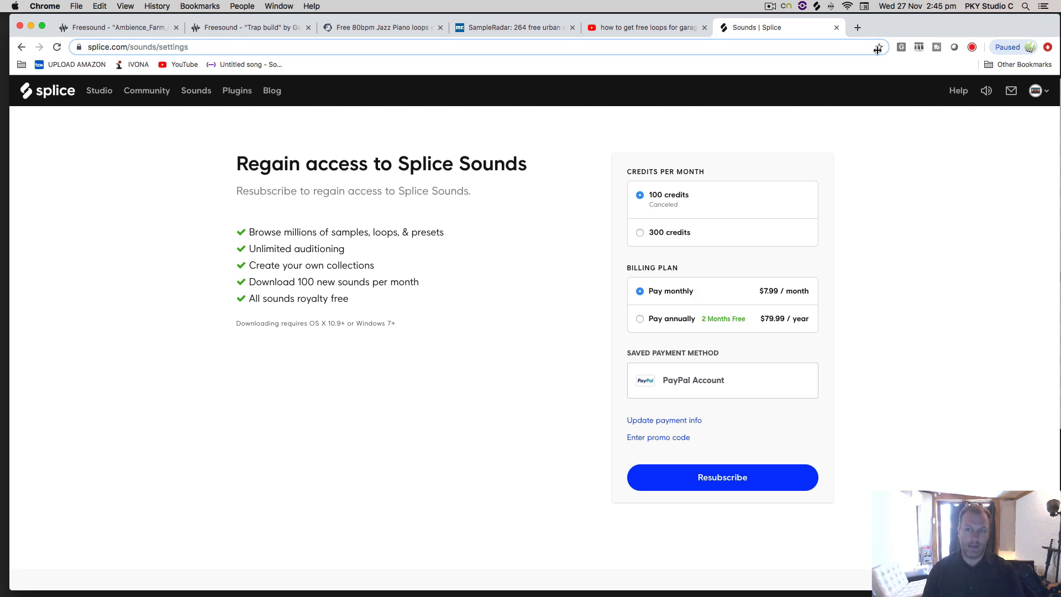
# Switch to the Splice desktop app, look through the recently added samples and move its window clear of the billing plans
pyautogui.click(817, 6)
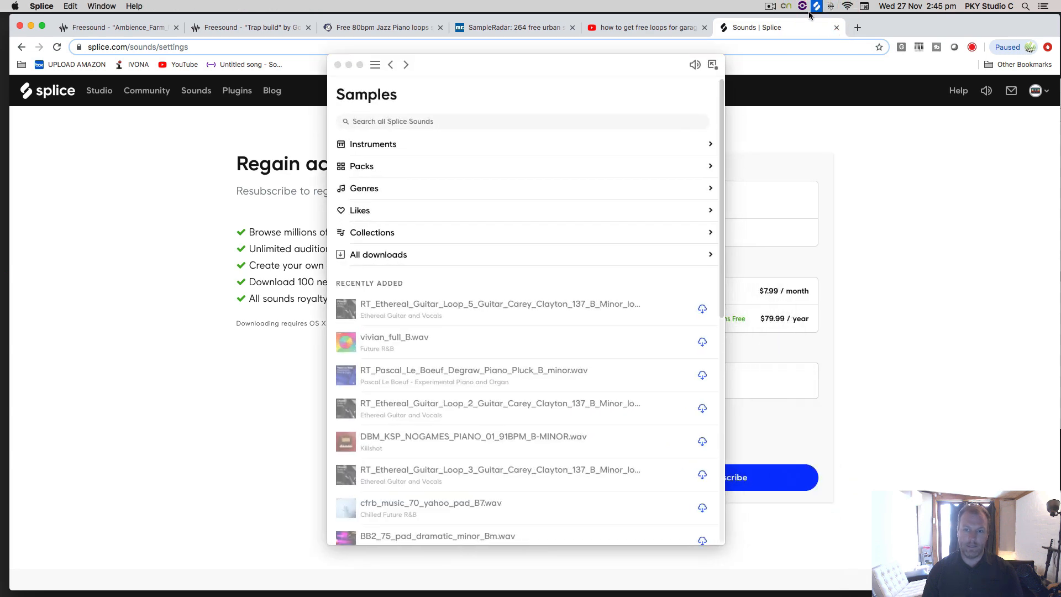
pyautogui.scroll(-8, 519, 334)
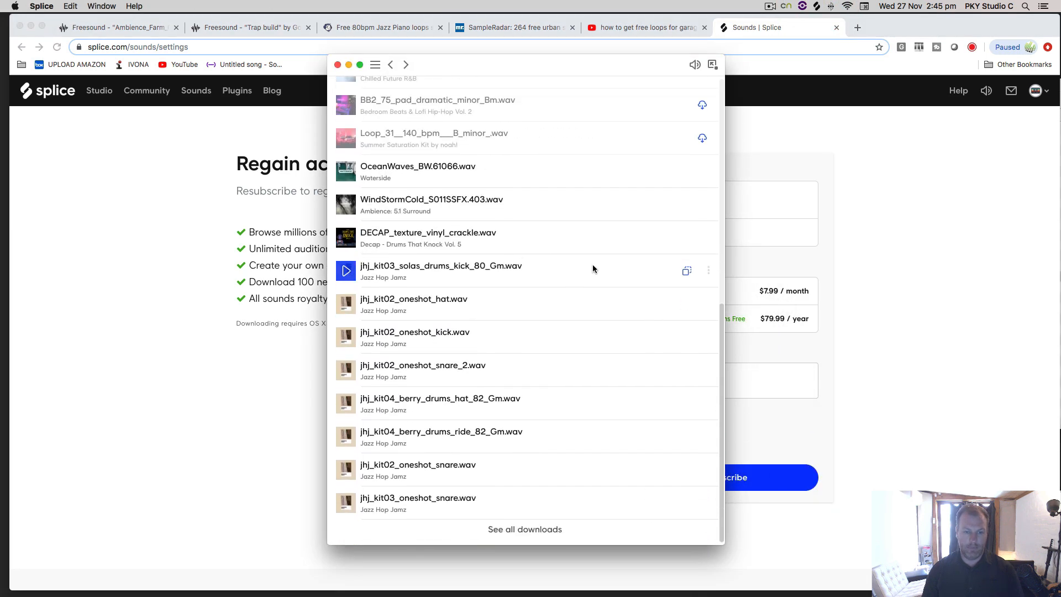
pyautogui.scroll(8, 635, 262)
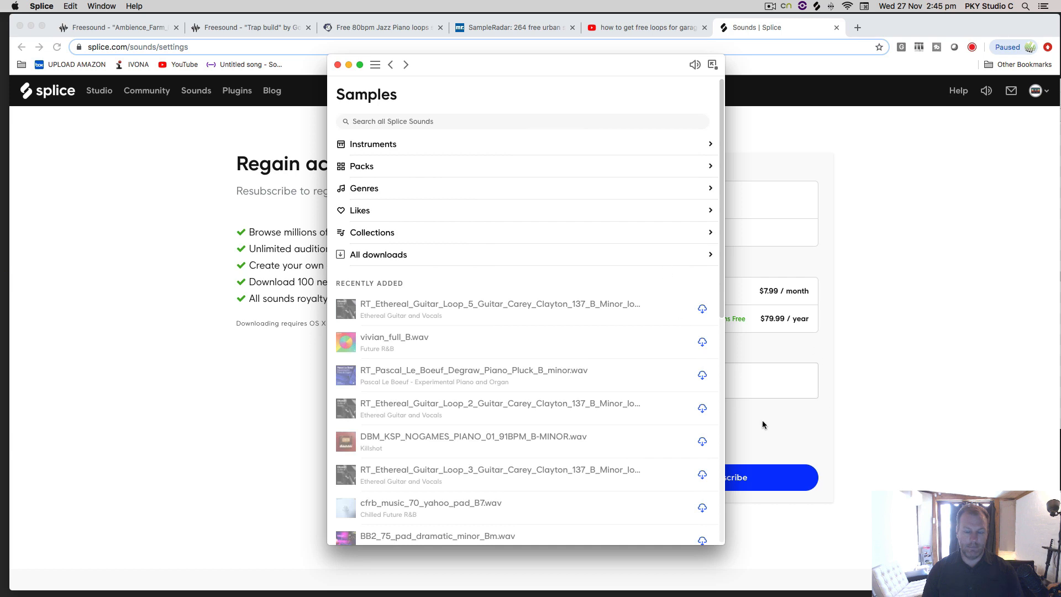
pyautogui.scroll(-8, 544, 420)
pyautogui.scroll(8, 619, 379)
pyautogui.moveTo(553, 62); pyautogui.dragTo(310, 92)
pyautogui.scroll(-1, 299, 426)
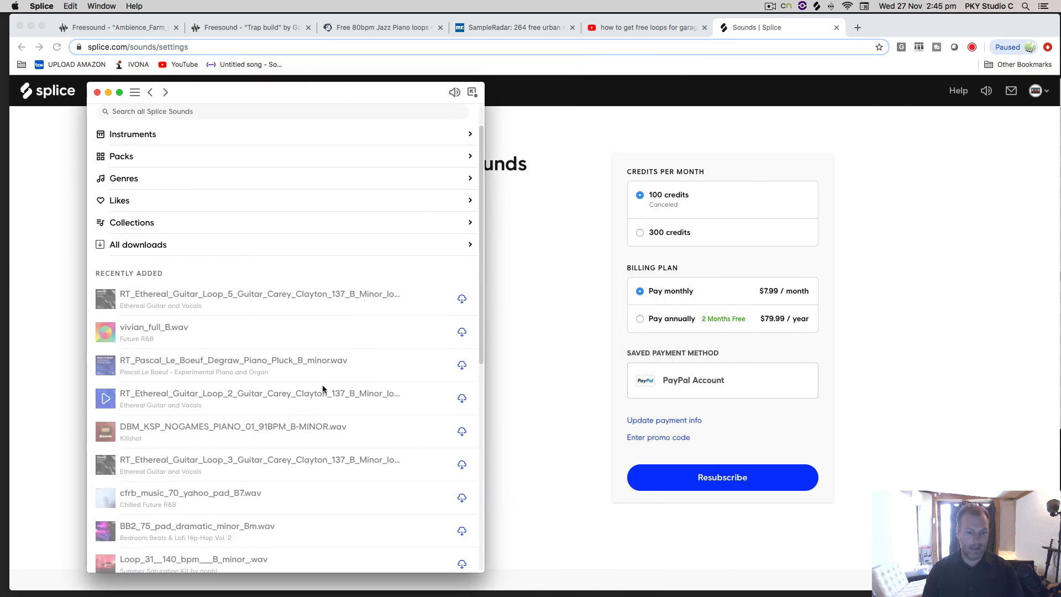
# Preview the jhj_kit02 one-shot hat, kick and snare_2 samples and jhj_kit04_berry_drums_hat_82_Gm.wav, and stop playback
pyautogui.scroll(-10, 322, 384)
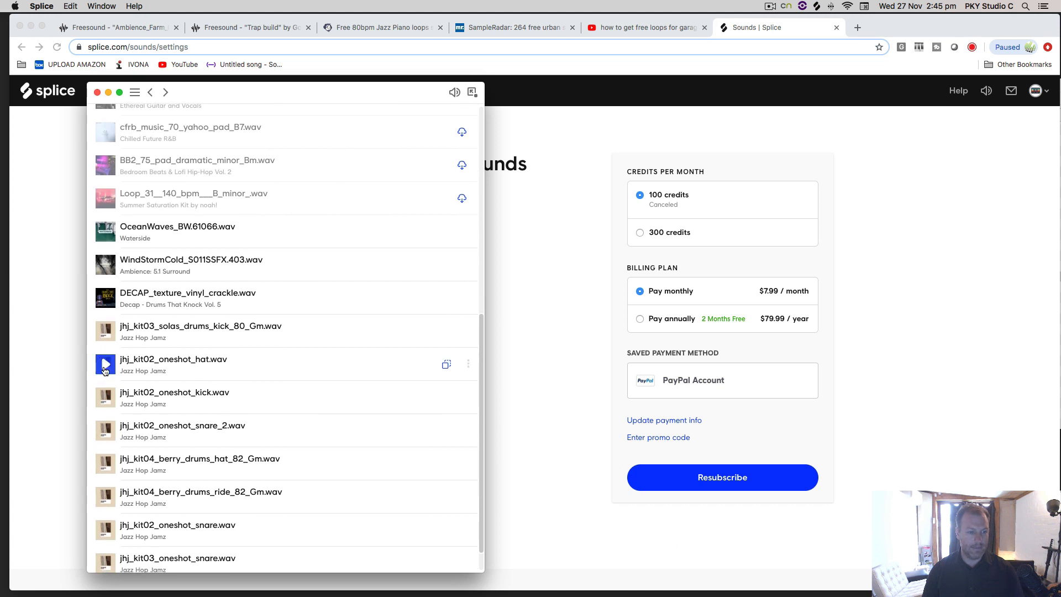
pyautogui.click(105, 367)
pyautogui.click(106, 397)
pyautogui.click(105, 431)
pyautogui.click(107, 466)
pyautogui.scroll(-1, 211, 390)
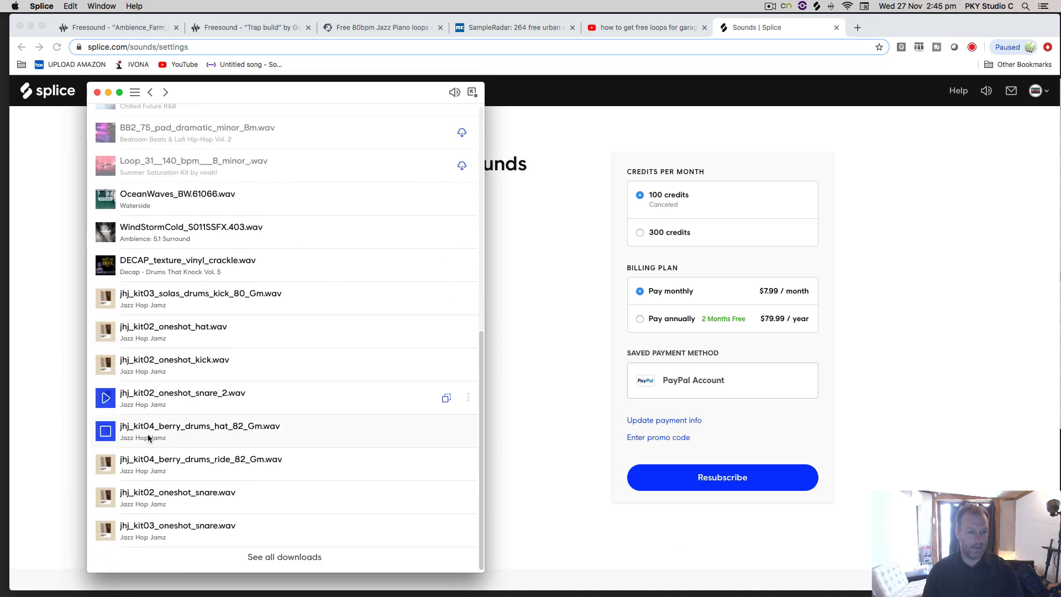
pyautogui.click(108, 433)
# Browse the Drums samples in the library's Instruments category
pyautogui.scroll(10, 442, 317)
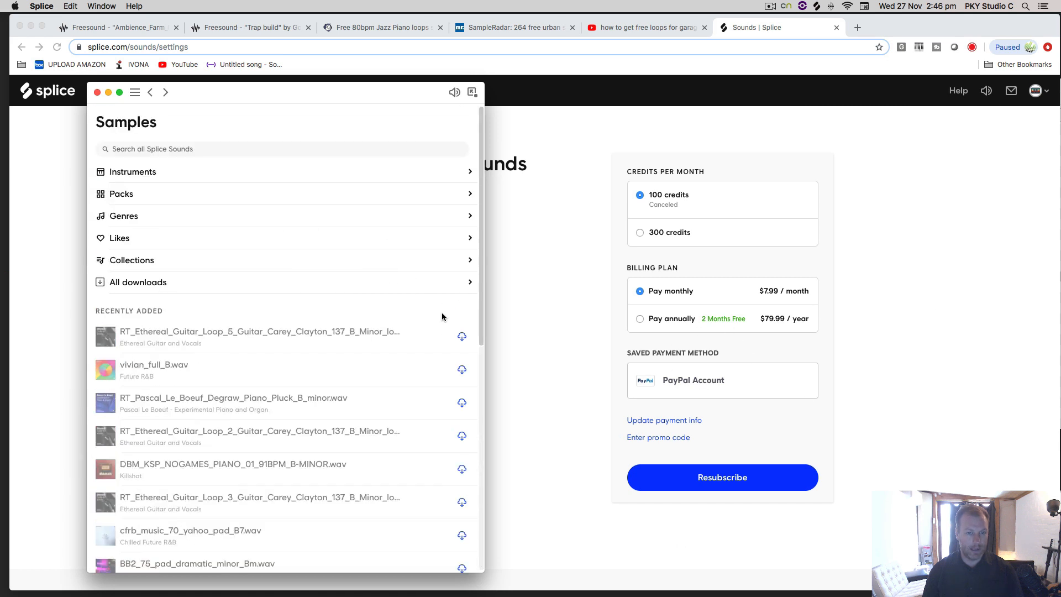
pyautogui.click(182, 171)
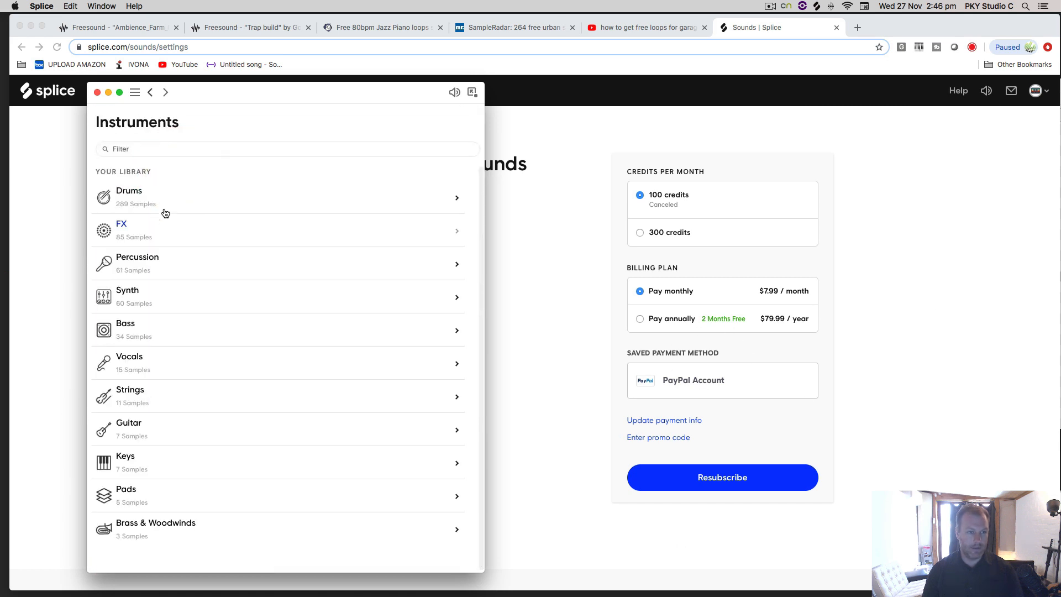
pyautogui.click(161, 199)
pyautogui.scroll(-3, 240, 360)
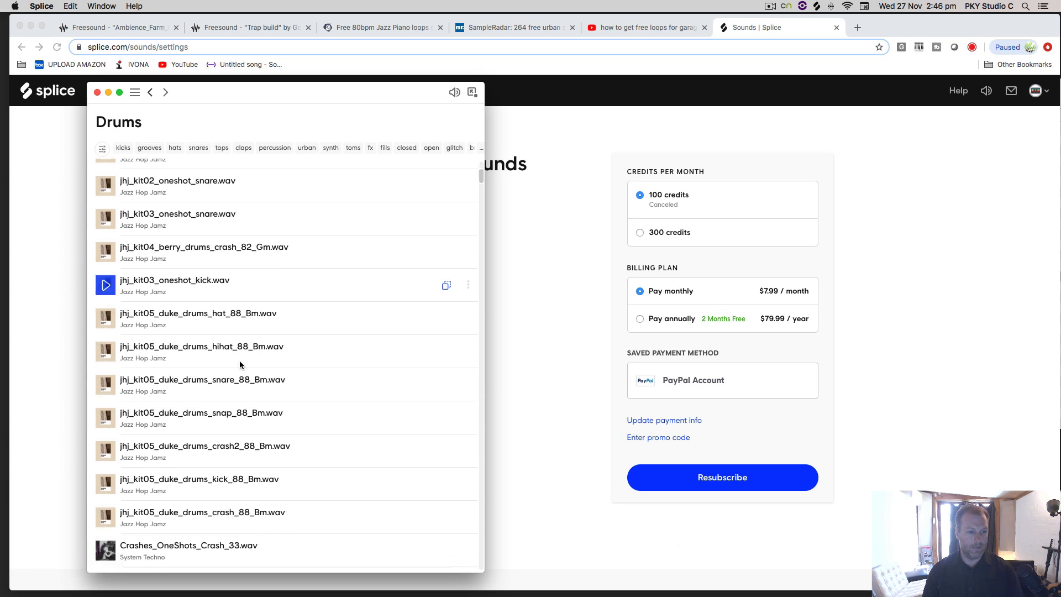
pyautogui.scroll(-10, 240, 360)
pyautogui.scroll(20, 135, 231)
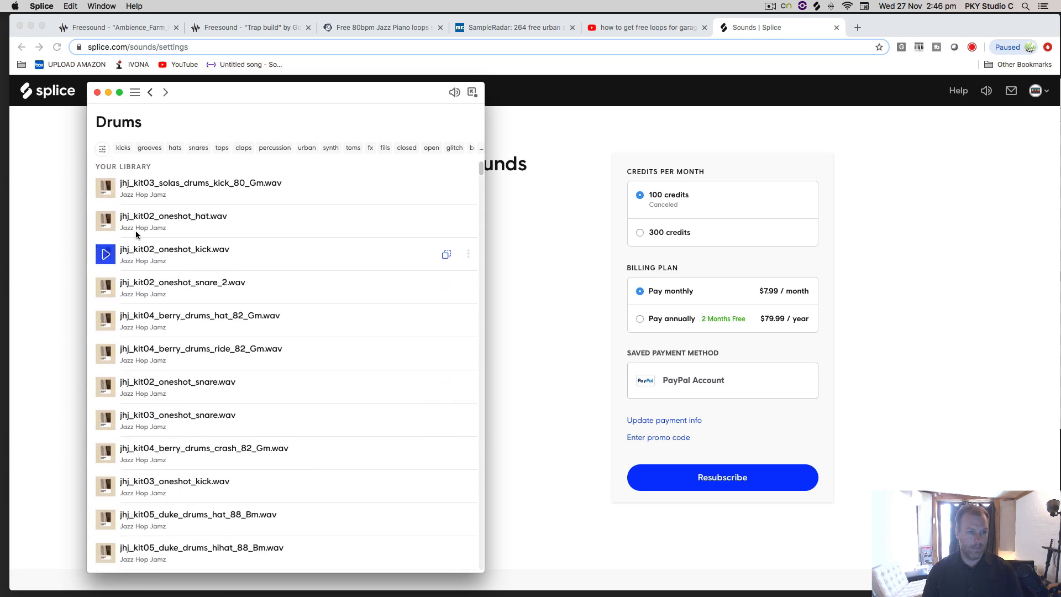
# Open the Percussion instrument category and preview the DKVPZ, TALA and jhj_kit05 snap samples and LAWD3_4_Chimes.wav
pyautogui.click(149, 93)
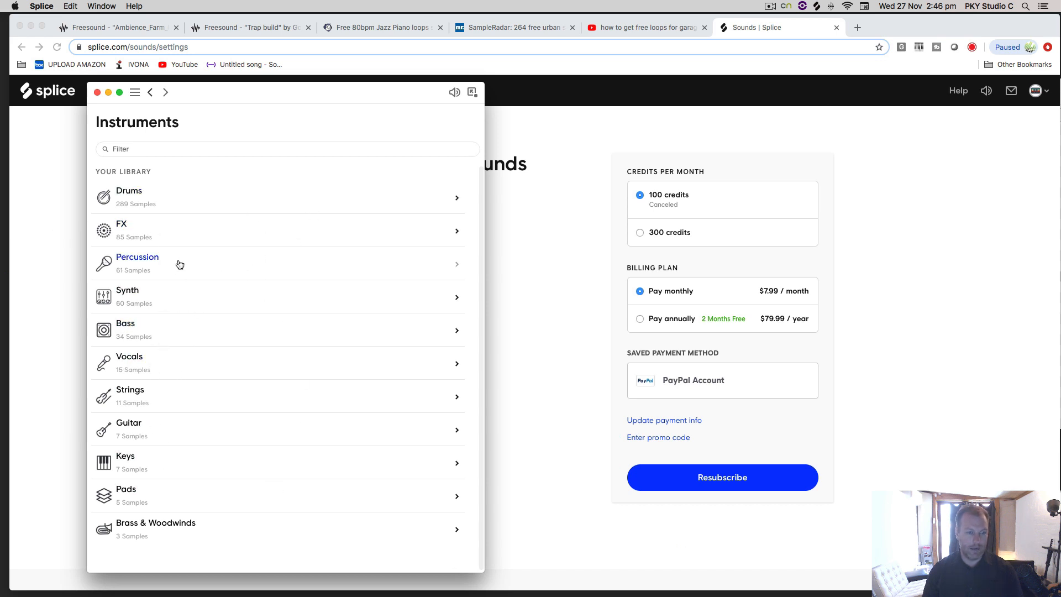
pyautogui.click(145, 253)
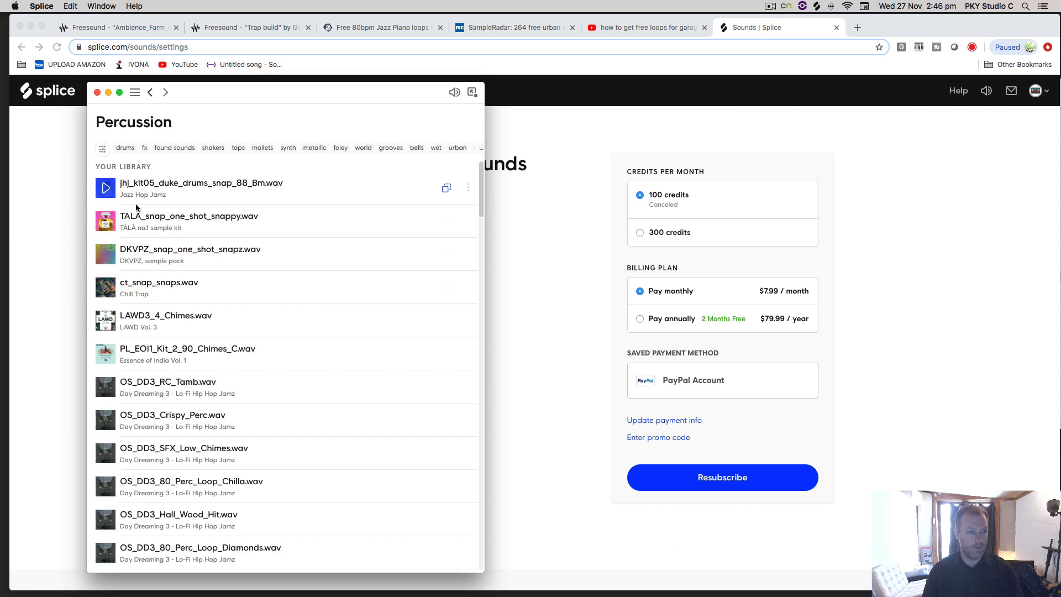
pyautogui.click(104, 255)
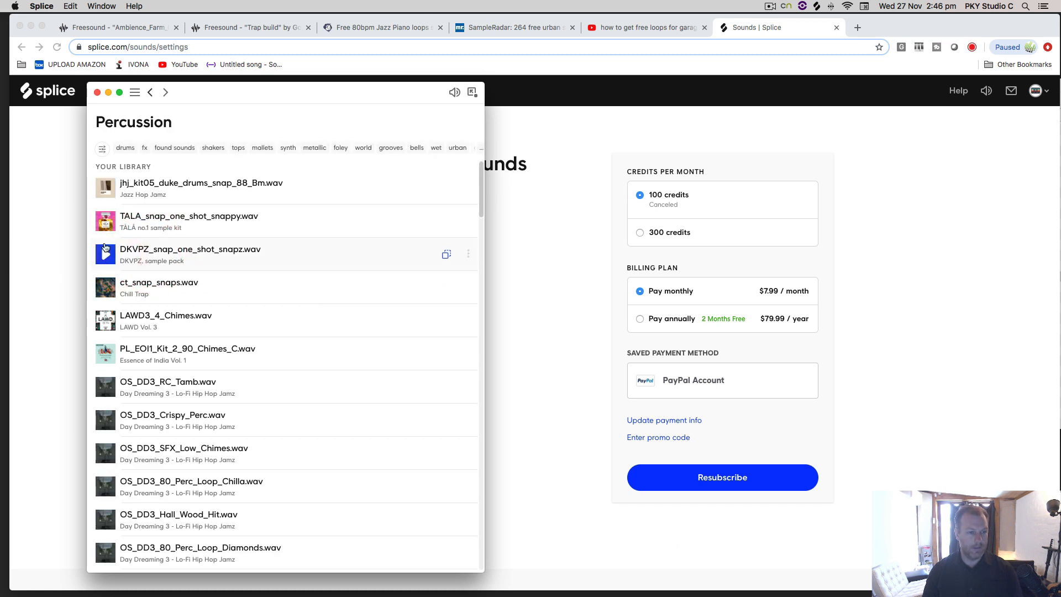
pyautogui.click(105, 221)
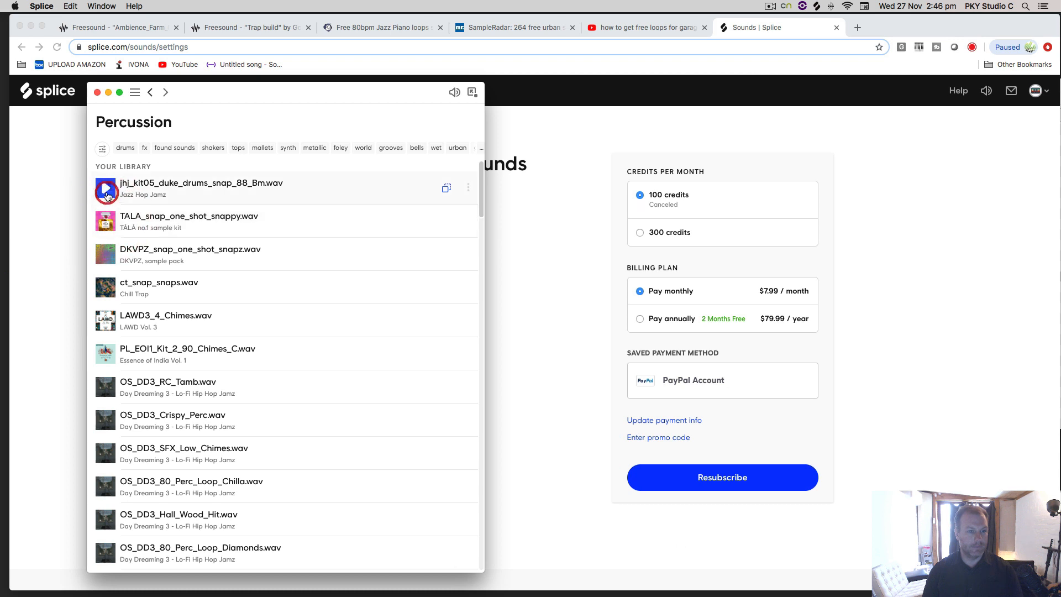
pyautogui.click(107, 191)
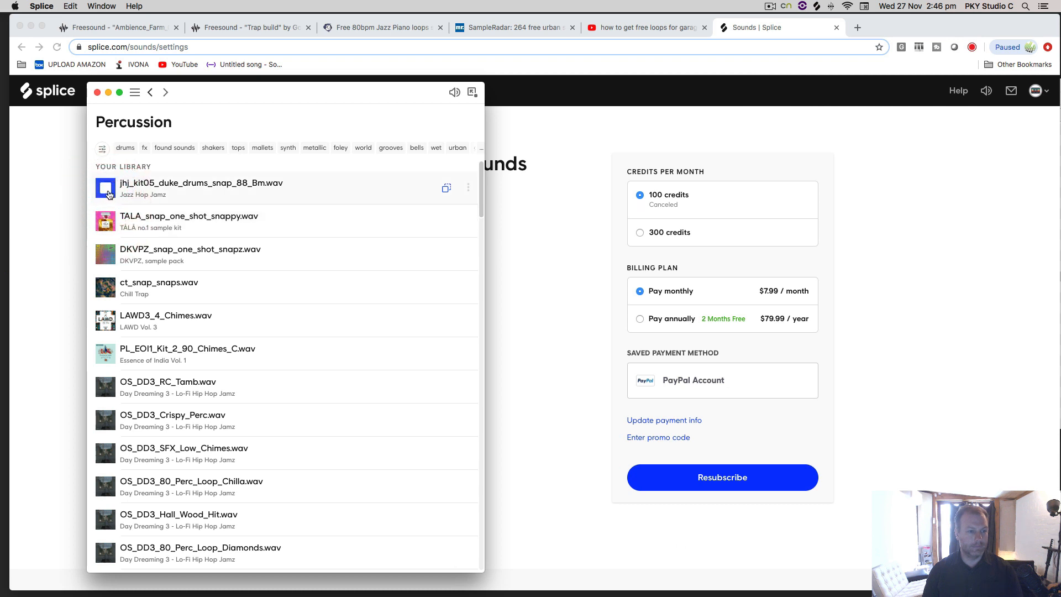
pyautogui.click(106, 315)
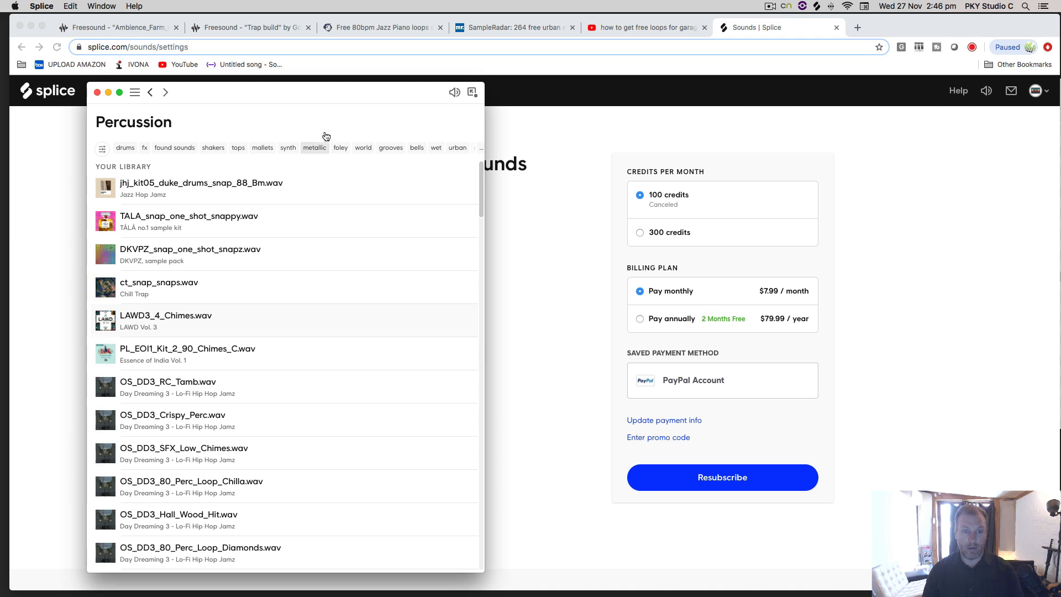
# Move the Splice app window out of the way and return to the Splice home page in Chrome
pyautogui.moveTo(328, 94); pyautogui.dragTo(674, 99)
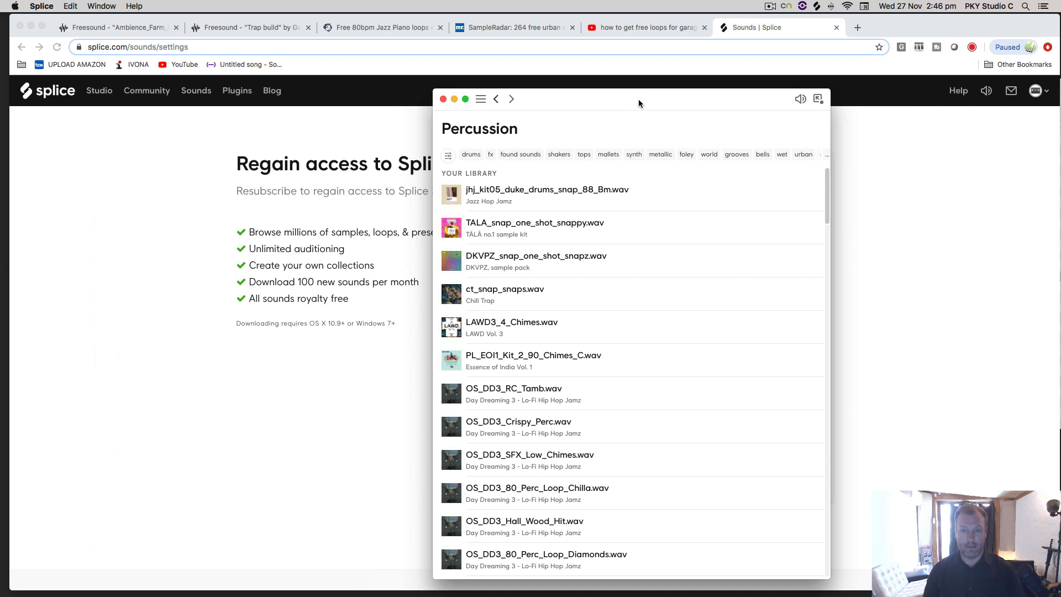
pyautogui.moveTo(638, 102); pyautogui.dragTo(462, 284)
pyautogui.click(61, 95)
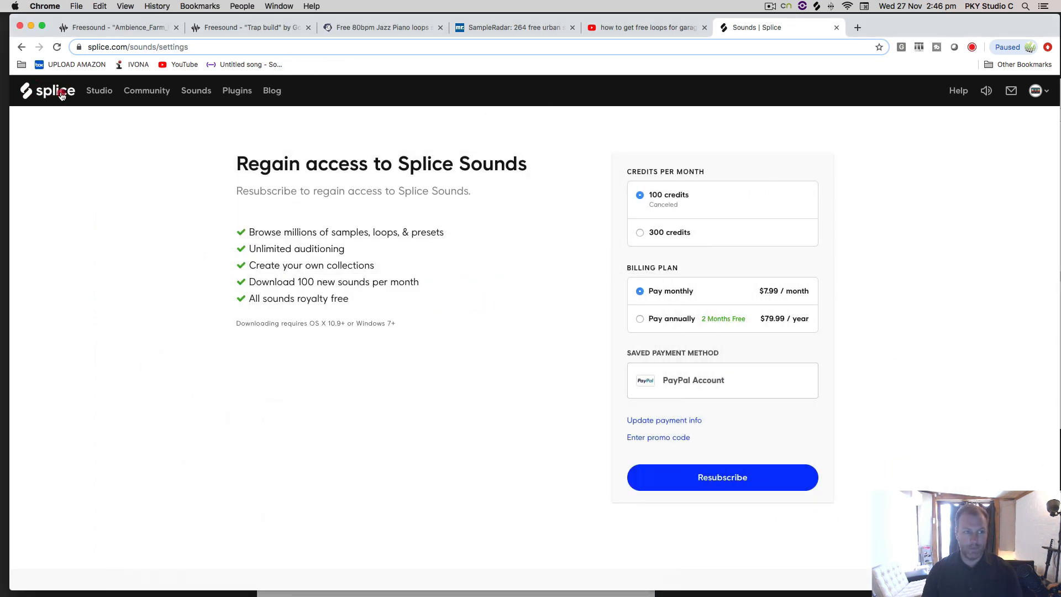
pyautogui.click(62, 95)
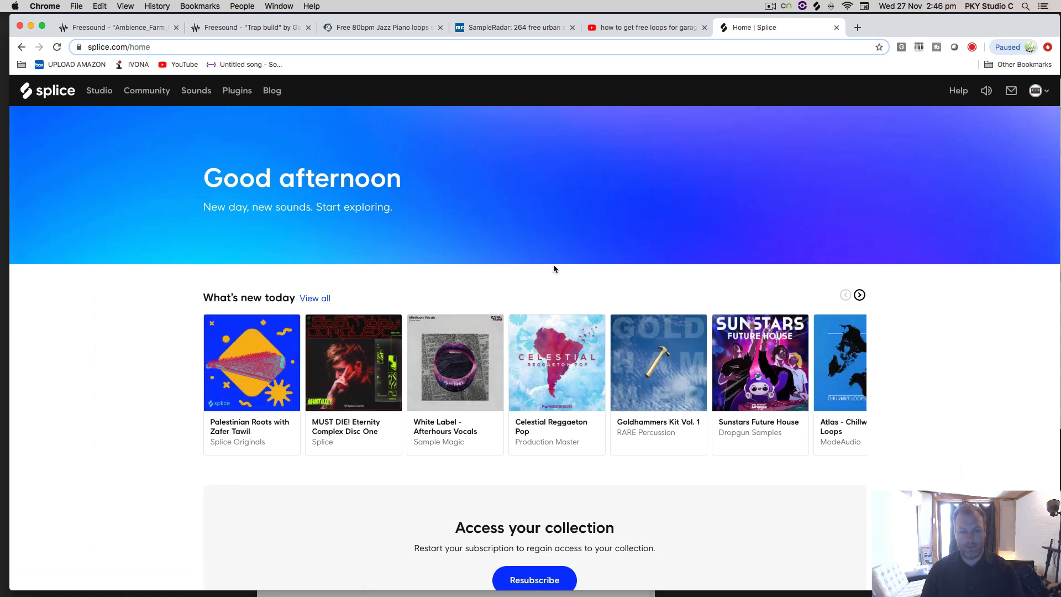
# Open the Celestial Reggaeton Pop pack from What's new today and preview CRP_Keys_04_G#min_100.wav
pyautogui.click(557, 359)
pyautogui.click(447, 494)
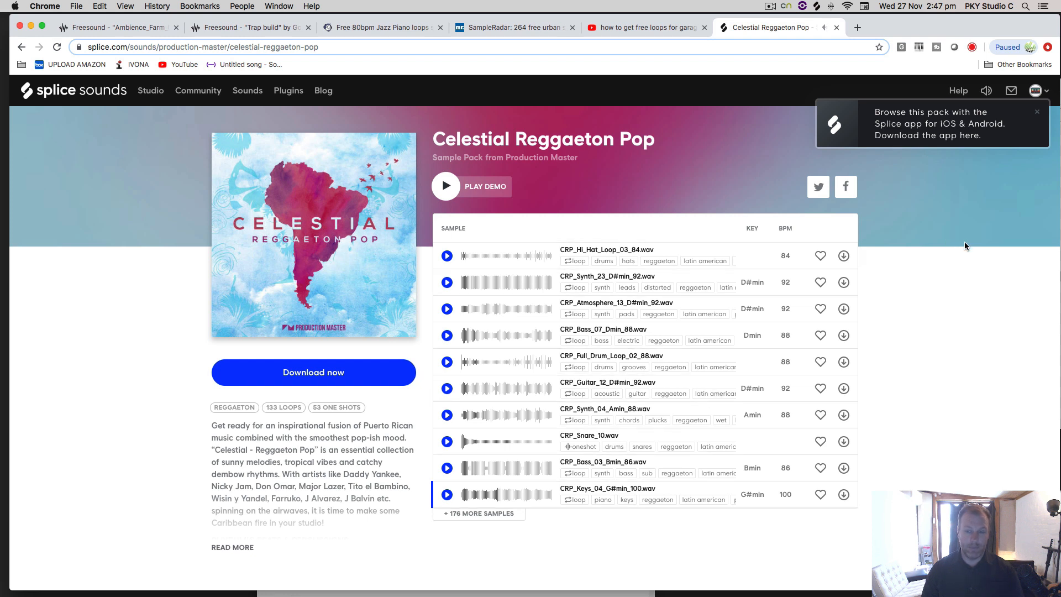
pyautogui.click(773, 30)
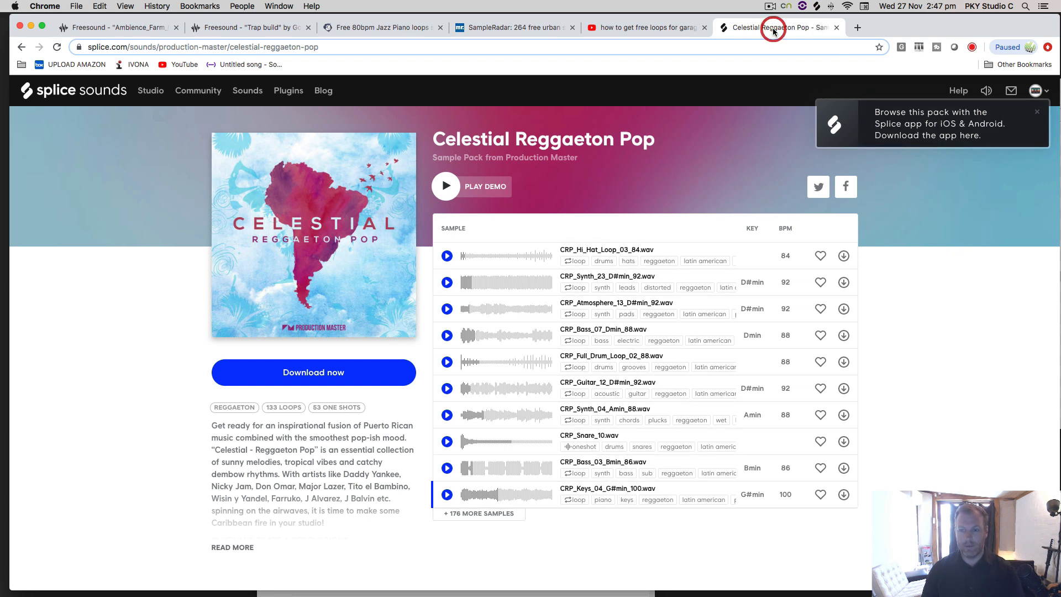